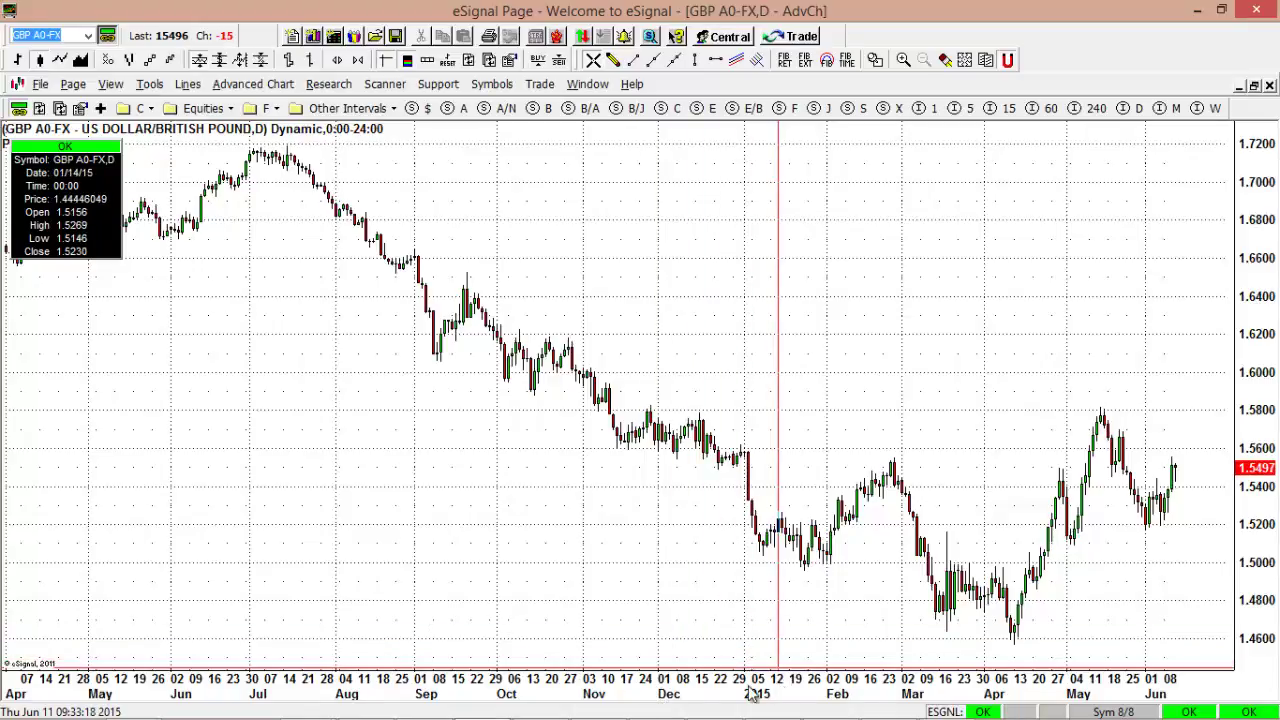
Examine the daily GBP A0-FX price history from the July 2014 high to the June 2015 candles.
{"action": "left_click_drag", "start_coordinate": [749, 687], "coordinate": [599, 662]}
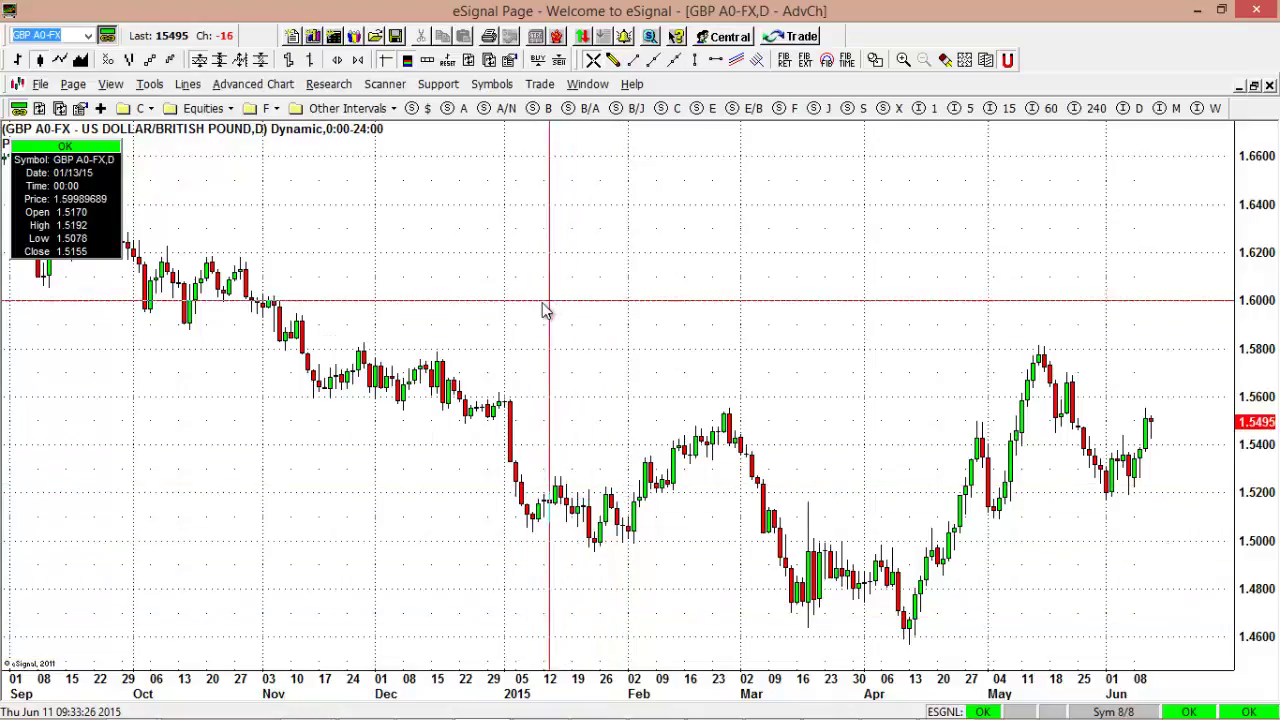
{"action": "left_click_drag", "start_coordinate": [606, 311], "coordinate": [598, 314]}
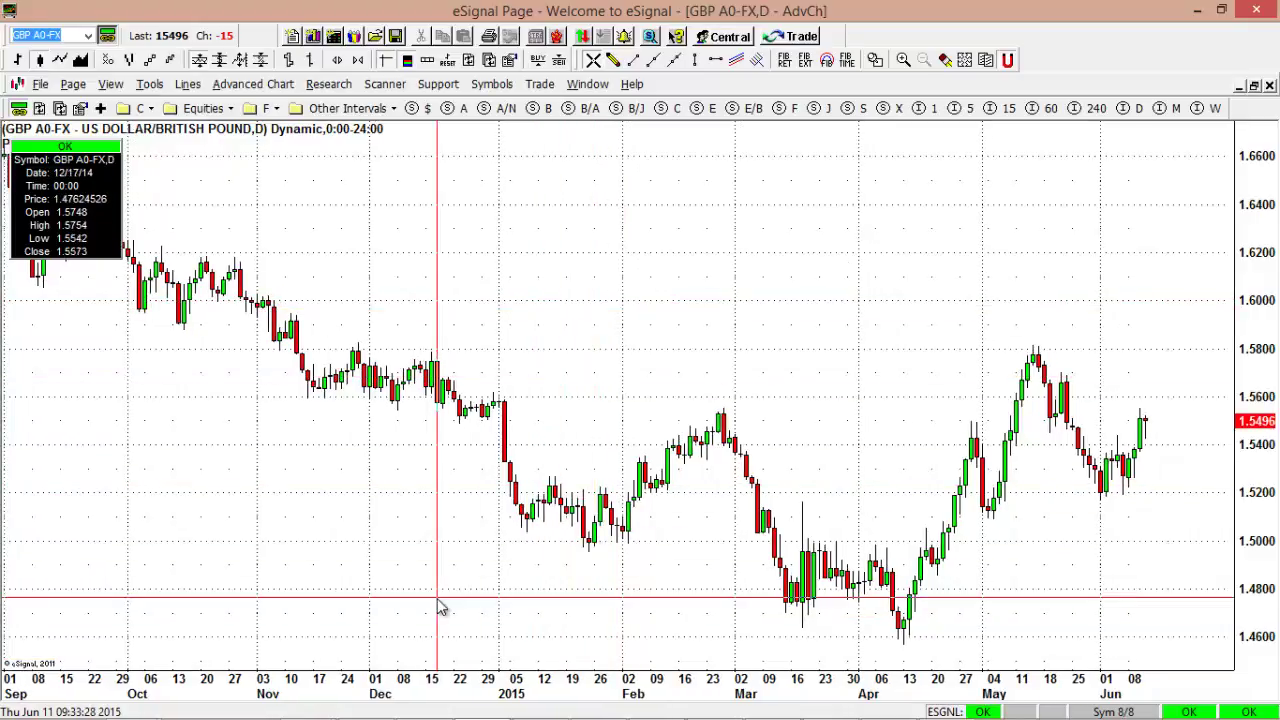
{"action": "left_click_drag", "start_coordinate": [322, 685], "coordinate": [500, 656]}
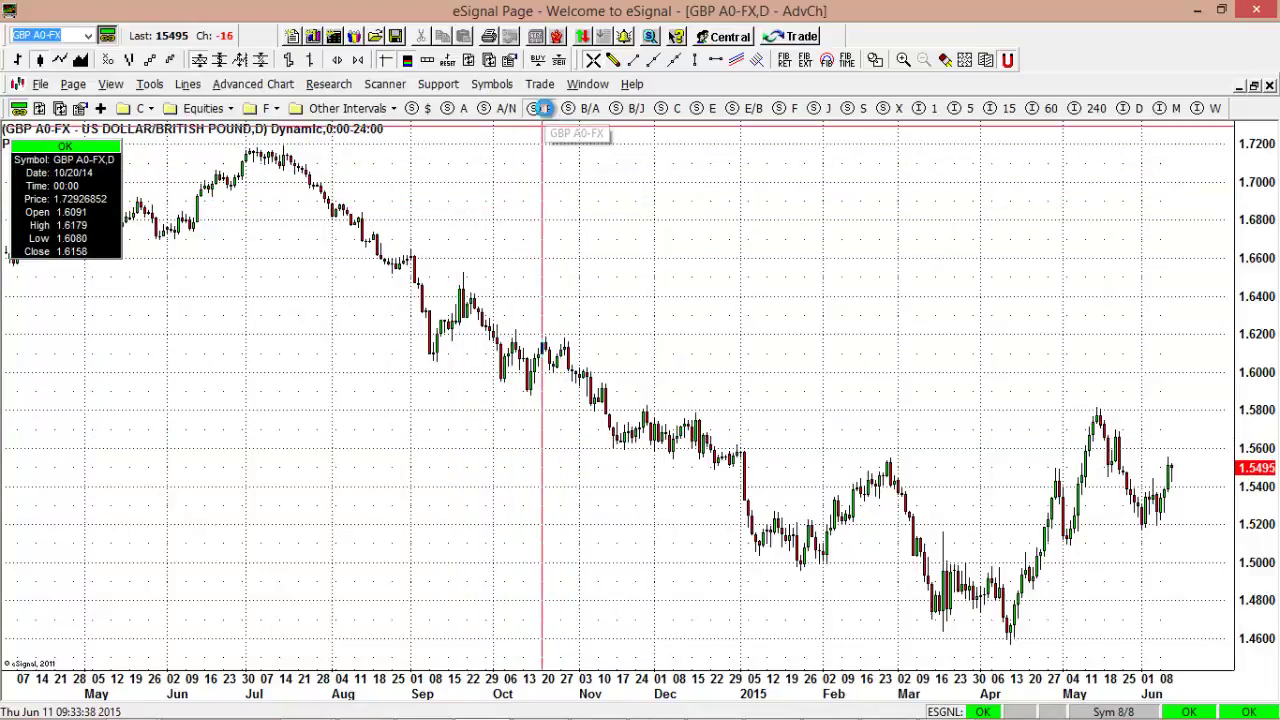
{"action": "left_click", "coordinate": [543, 108]}
{"action": "scroll", "coordinate": [640, 240], "scroll_direction": "down", "scroll_amount": 1}
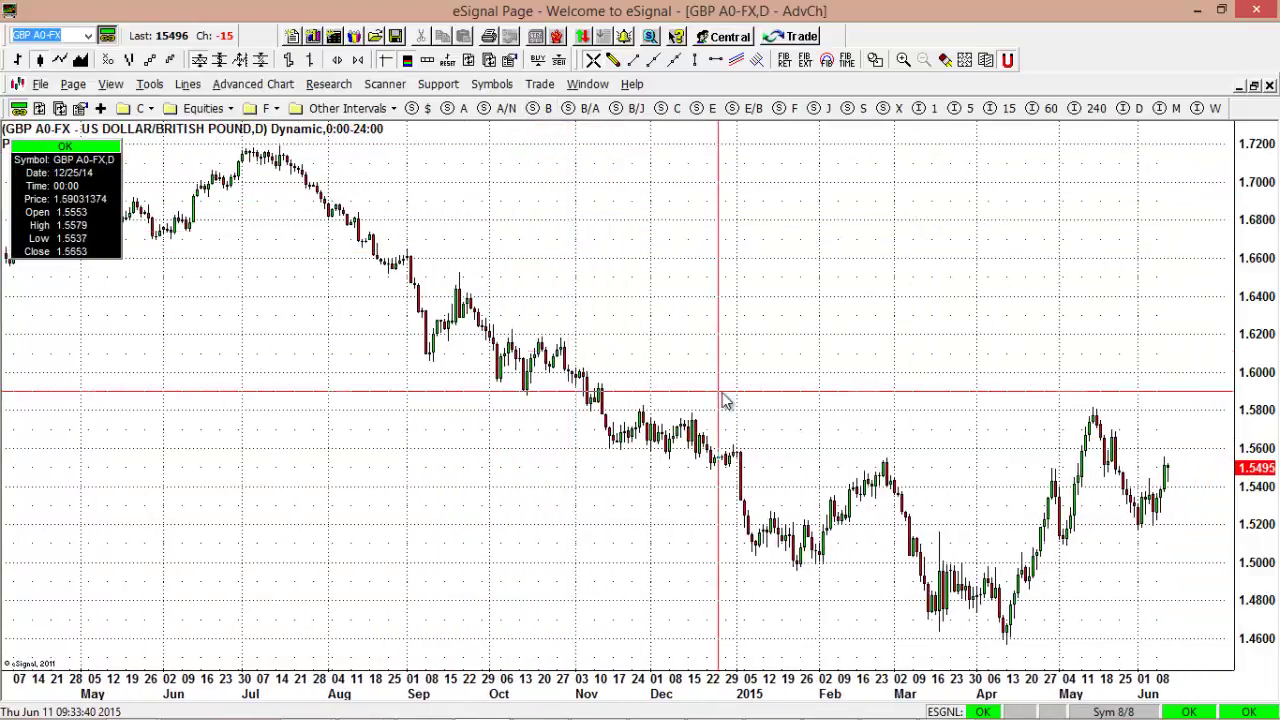
{"action": "scroll", "coordinate": [645, 475], "scroll_direction": "down", "scroll_amount": 1}
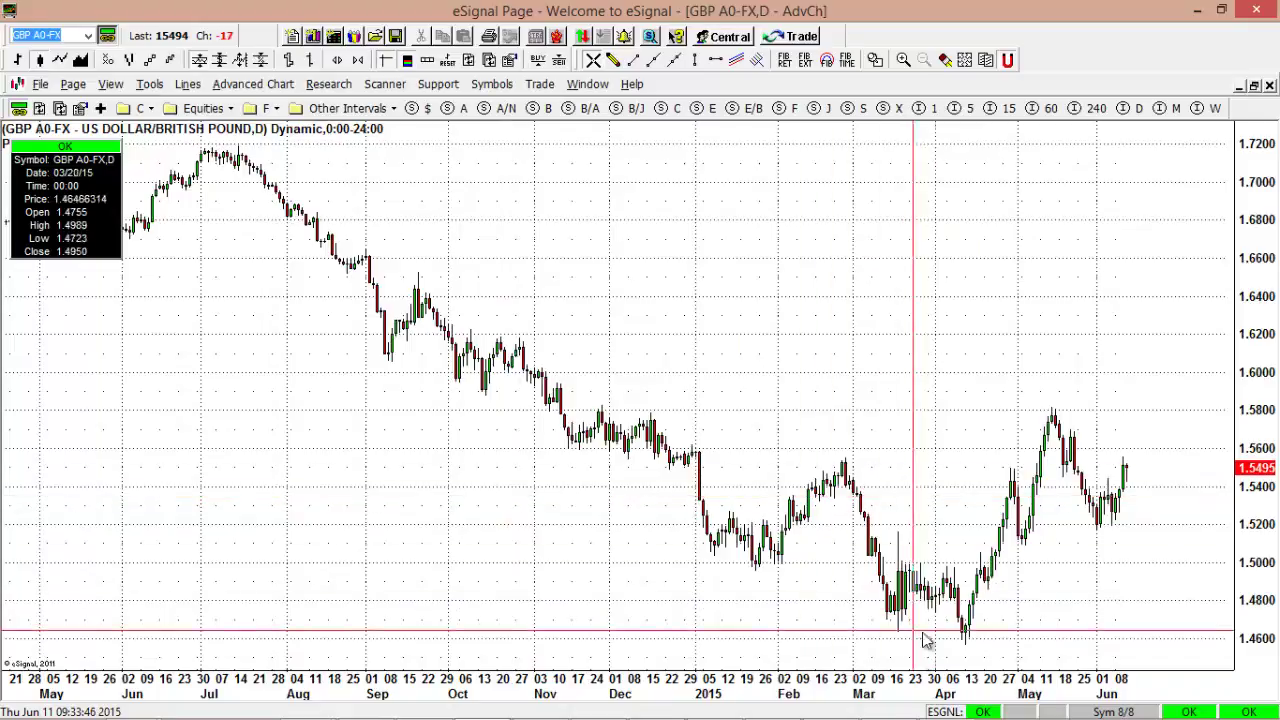
{"action": "left_click_drag", "start_coordinate": [1086, 492], "coordinate": [1075, 485]}
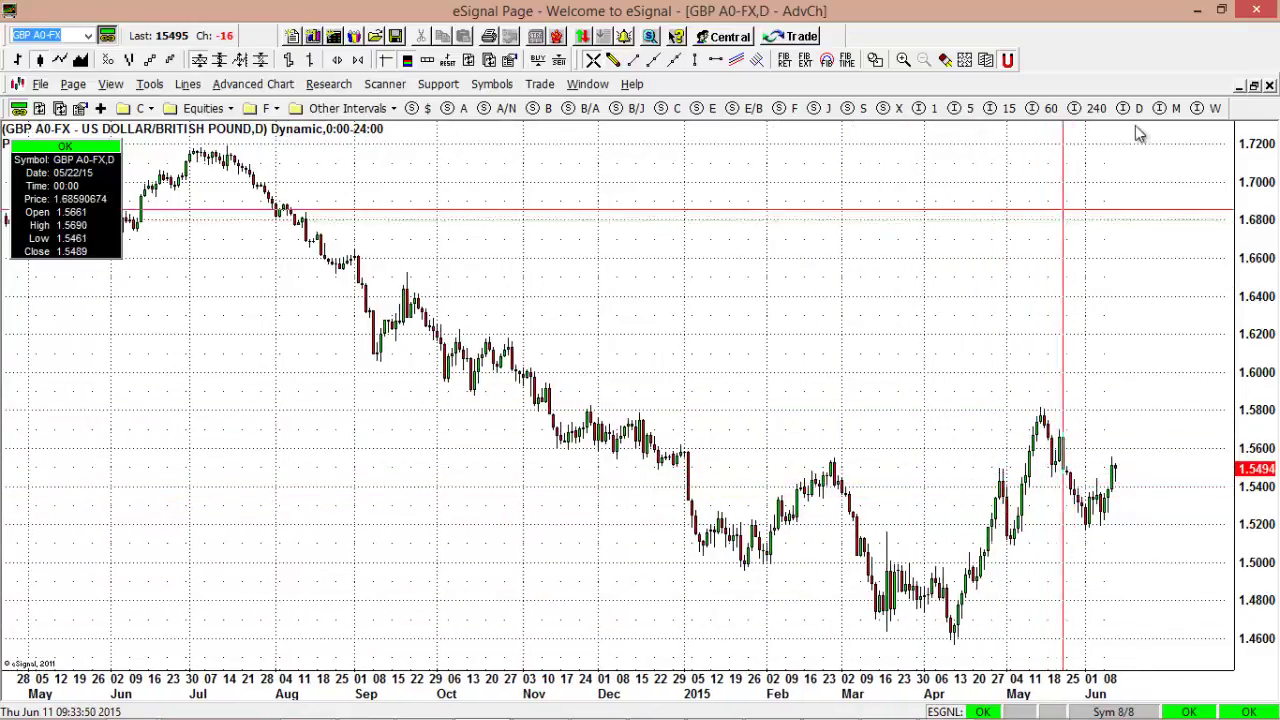
Switch the GBP A0-FX chart to the weekly interval and place a horizontal line at about 1.48, along the 2013 lows.
{"action": "left_click", "coordinate": [1215, 108]}
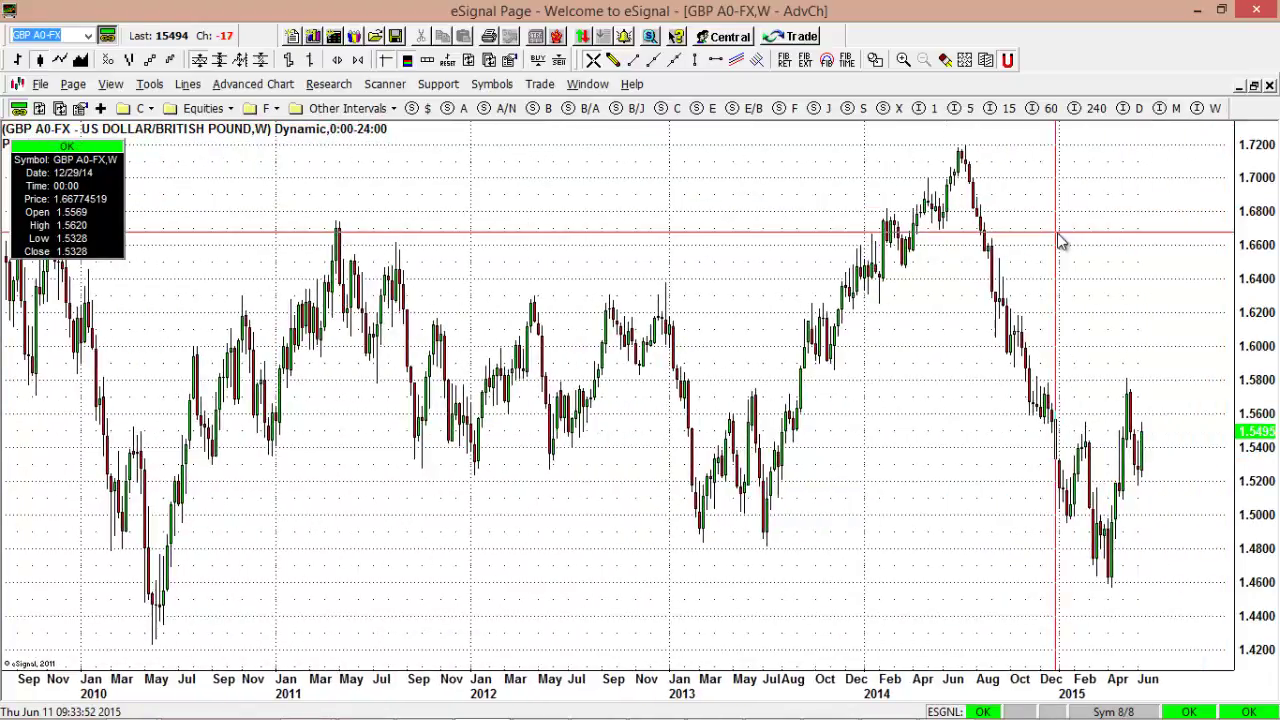
{"action": "left_click", "coordinate": [716, 59]}
{"action": "left_click", "coordinate": [664, 548]}
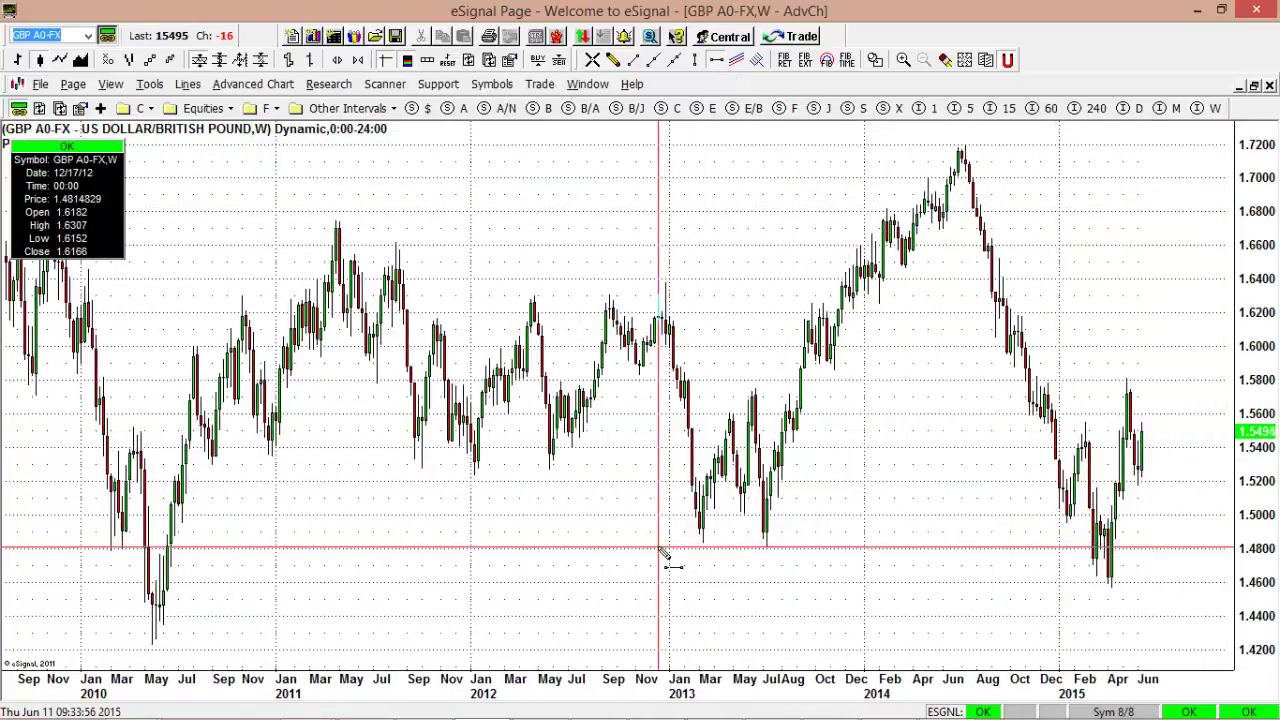
{"action": "left_click", "coordinate": [663, 548]}
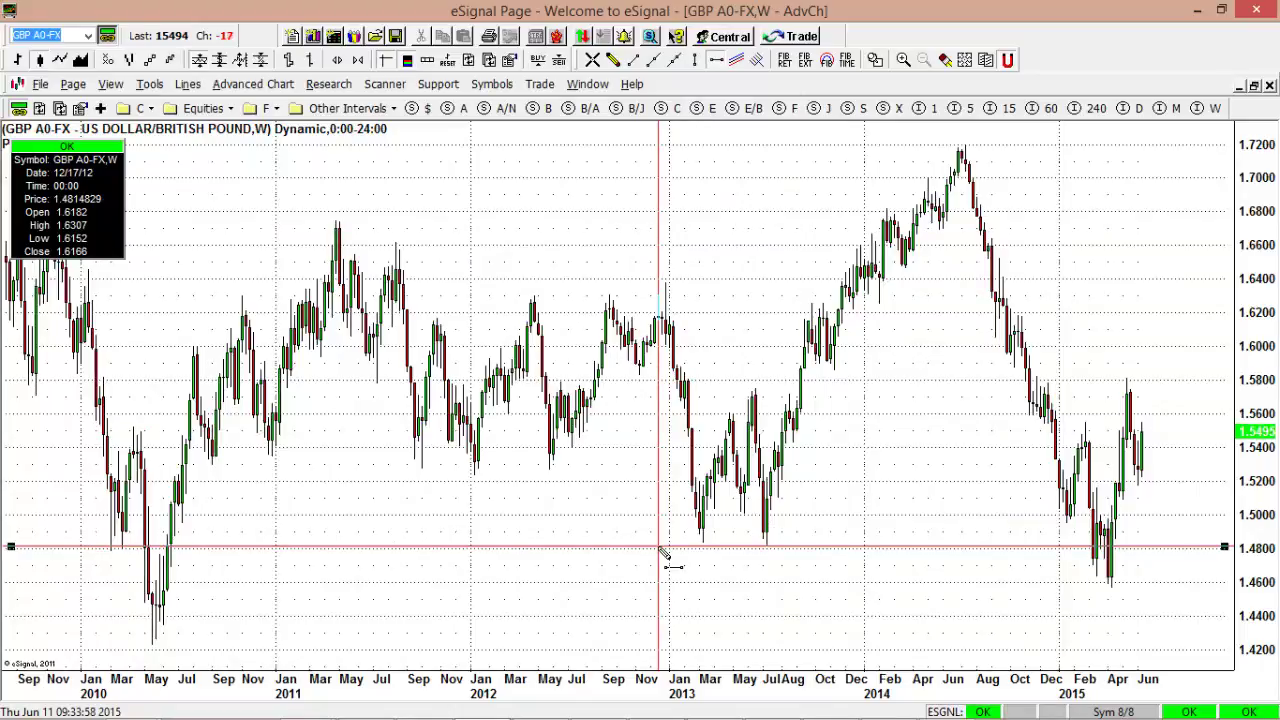
{"action": "key", "text": "Escape"}
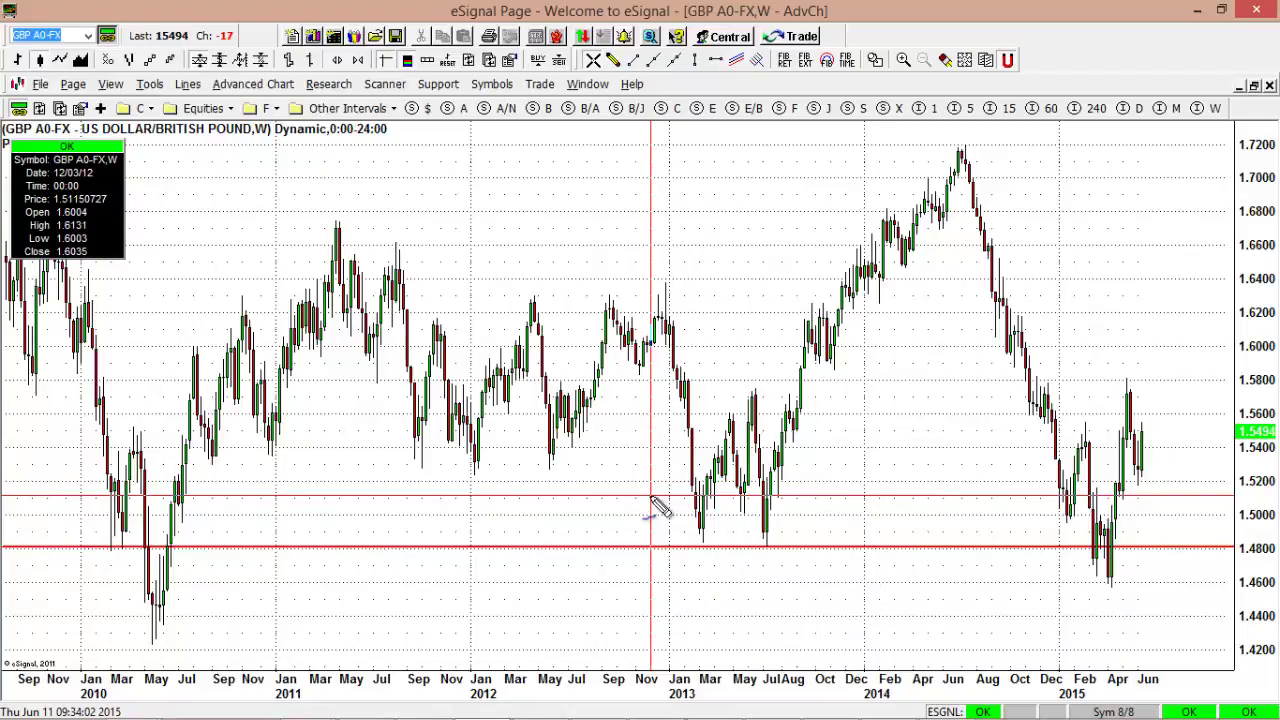
Sketch freehand marks over the 2013 lows, the arc through the 2014 peak and the spring 2015 low, and clear them.
{"action": "mouse_move", "coordinate": [692, 543]}
{"action": "left_mouse_down"}
{"action": "mouse_move", "coordinate": [714, 521]}
{"action": "mouse_move", "coordinate": [697, 549]}
{"action": "mouse_move", "coordinate": [695, 511]}
{"action": "left_mouse_up"}
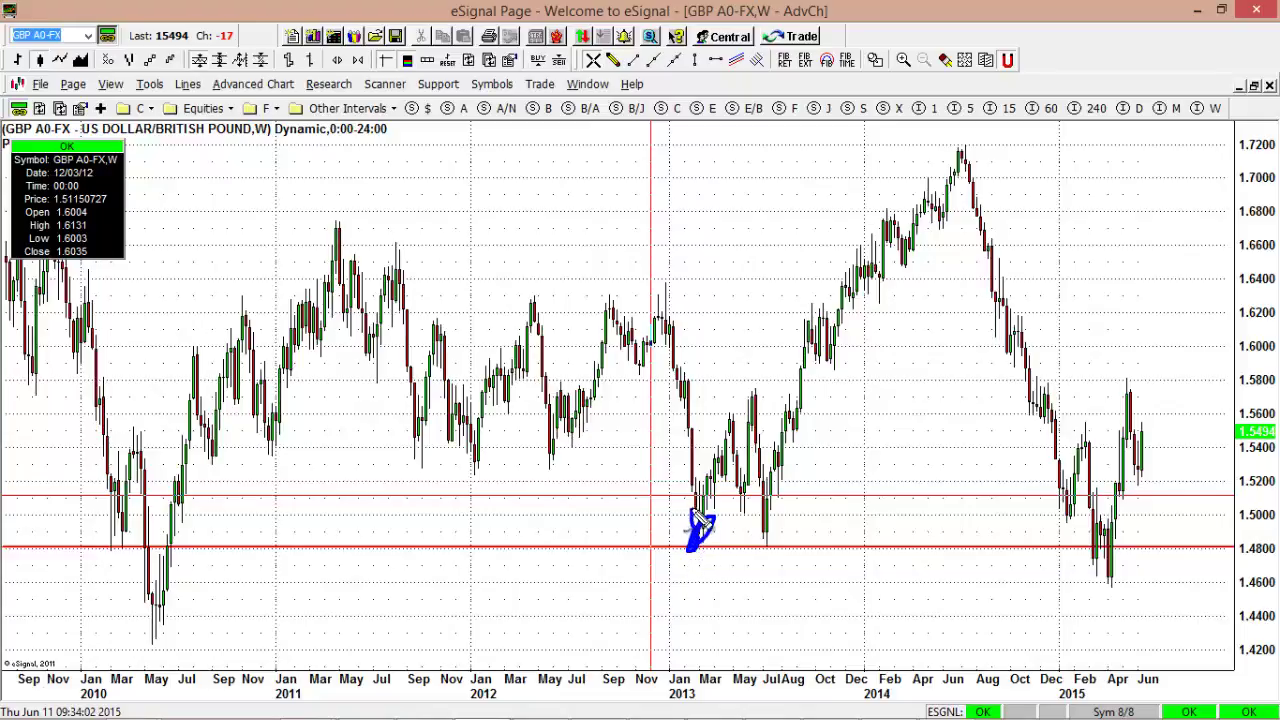
{"action": "mouse_move", "coordinate": [690, 558]}
{"action": "left_mouse_down"}
{"action": "mouse_move", "coordinate": [712, 538]}
{"action": "mouse_move", "coordinate": [706, 566]}
{"action": "mouse_move", "coordinate": [708, 550]}
{"action": "mouse_move", "coordinate": [770, 522]}
{"action": "mouse_move", "coordinate": [770, 560]}
{"action": "mouse_move", "coordinate": [930, 195]}
{"action": "mouse_move", "coordinate": [1023, 443]}
{"action": "mouse_move", "coordinate": [1098, 566]}
{"action": "mouse_move", "coordinate": [1100, 520]}
{"action": "mouse_move", "coordinate": [1108, 580]}
{"action": "mouse_move", "coordinate": [1128, 576]}
{"action": "mouse_move", "coordinate": [1120, 529]}
{"action": "left_mouse_up"}
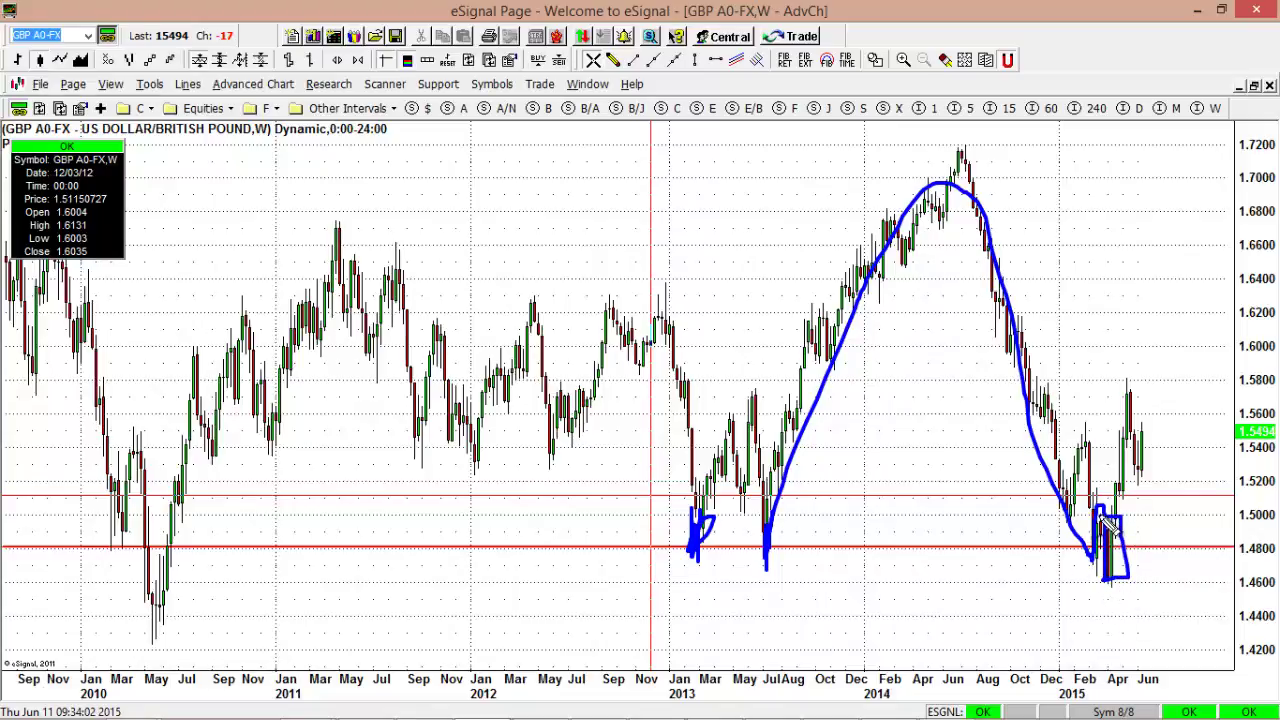
{"action": "mouse_move", "coordinate": [1108, 527]}
{"action": "left_mouse_down"}
{"action": "mouse_move", "coordinate": [1100, 606]}
{"action": "mouse_move", "coordinate": [1148, 535]}
{"action": "mouse_move", "coordinate": [1128, 512]}
{"action": "left_mouse_up"}
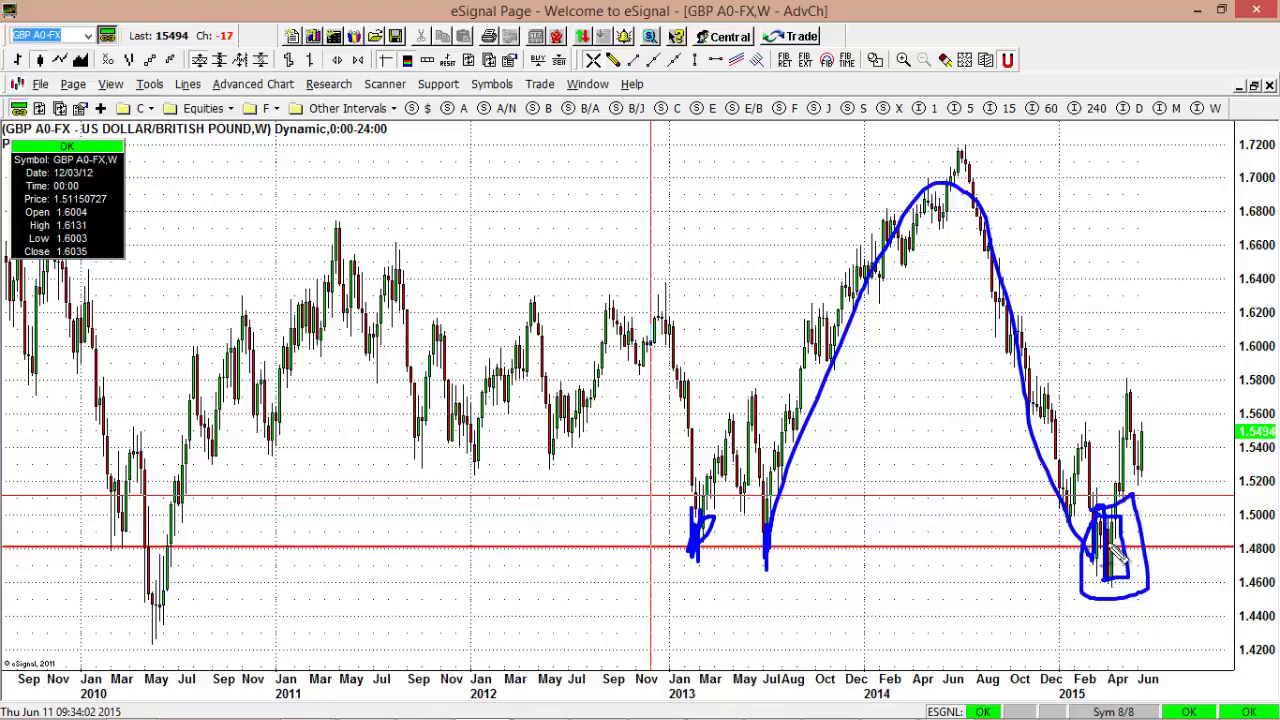
{"action": "left_click_drag", "start_coordinate": [1128, 562], "coordinate": [1145, 443]}
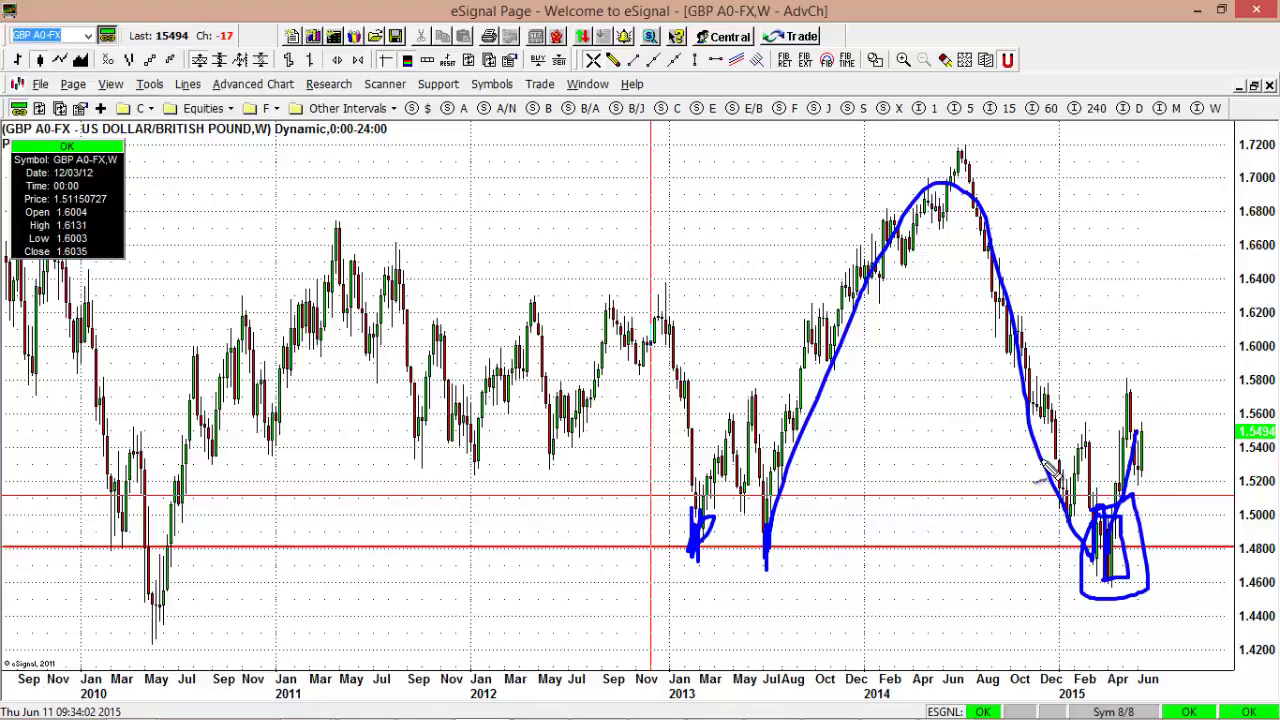
{"action": "key", "text": "Escape"}
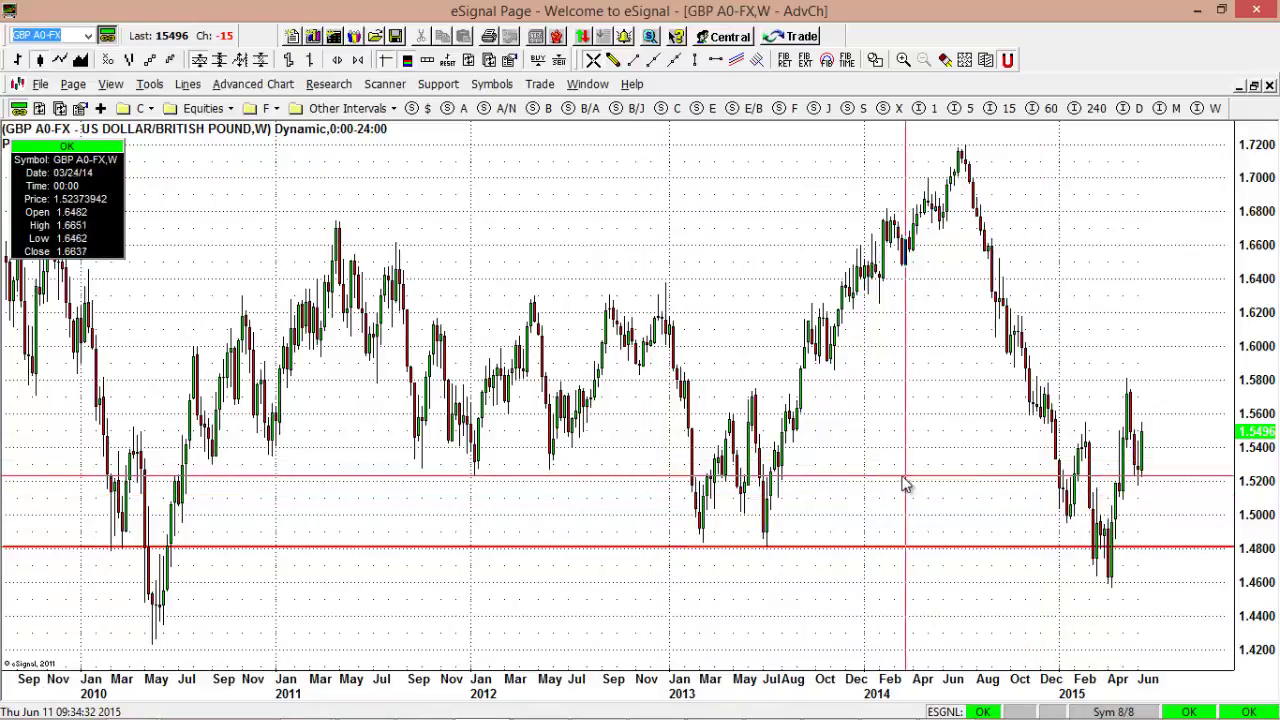
Return the chart to the daily interval and draw a trend line from the late-January low beneath the June lows.
{"action": "left_click_drag", "start_coordinate": [952, 686], "coordinate": [532, 622]}
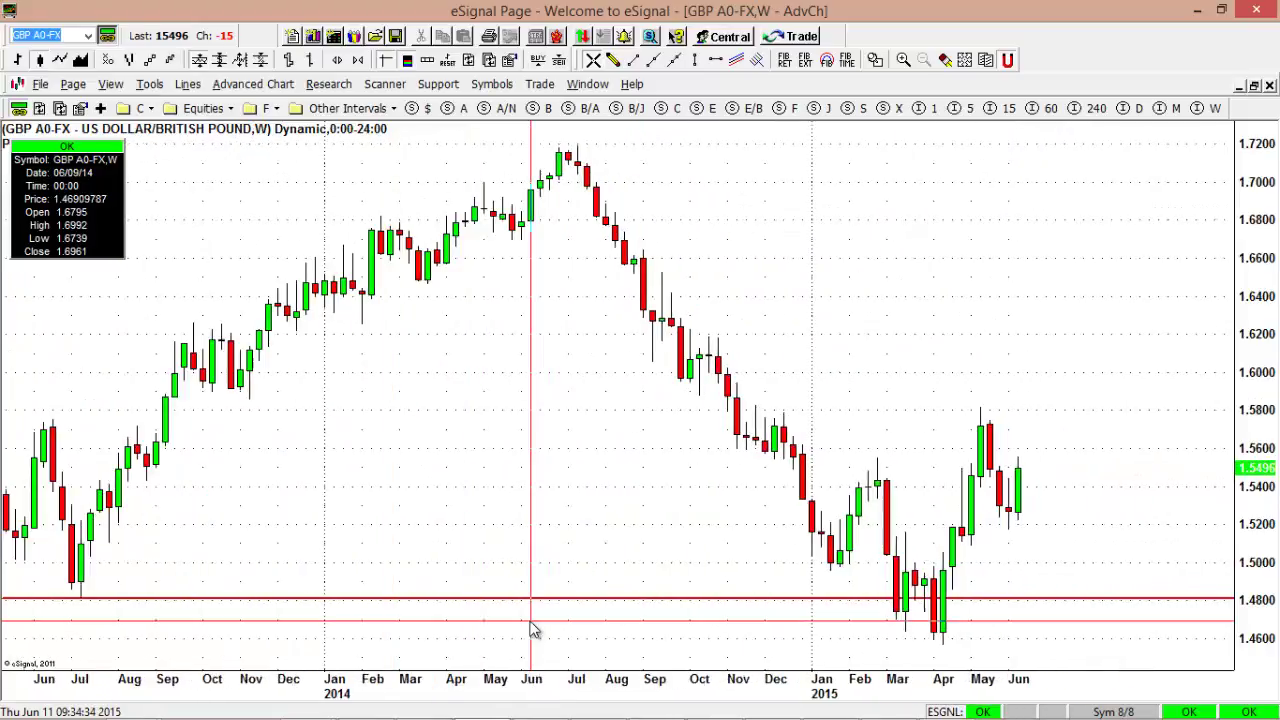
{"action": "left_click", "coordinate": [1137, 108]}
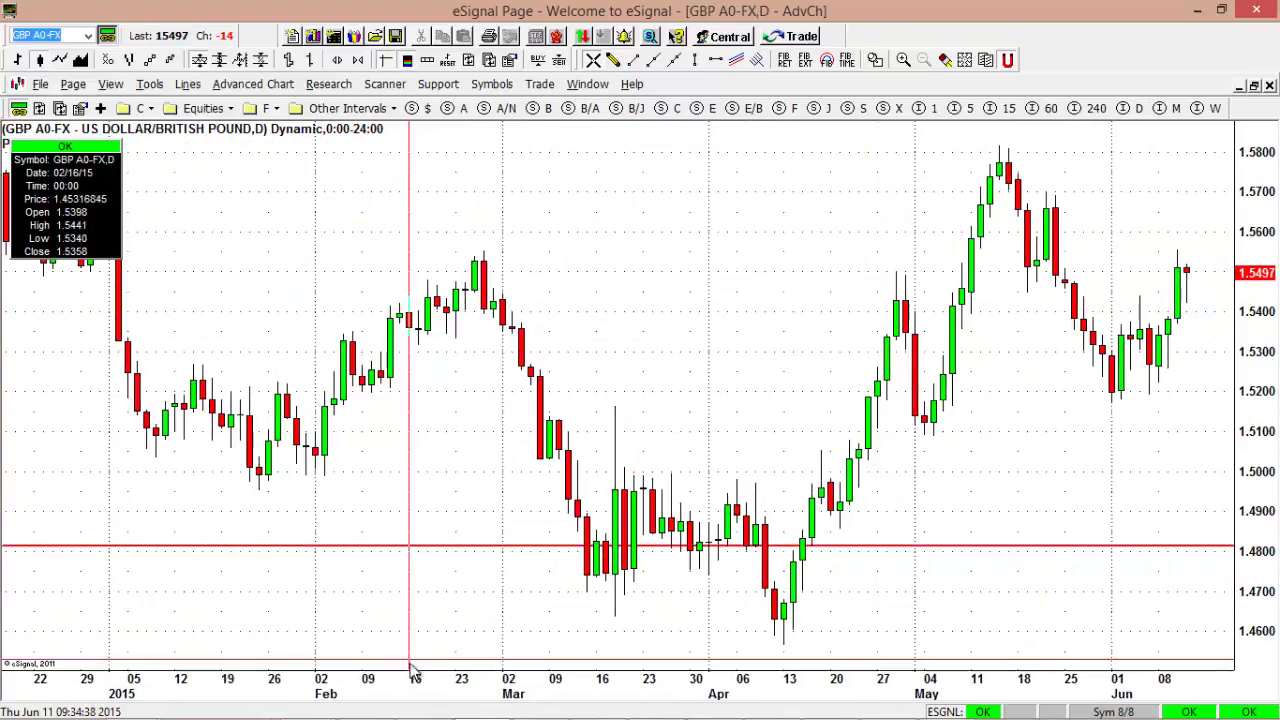
{"action": "left_click_drag", "start_coordinate": [413, 670], "coordinate": [714, 643]}
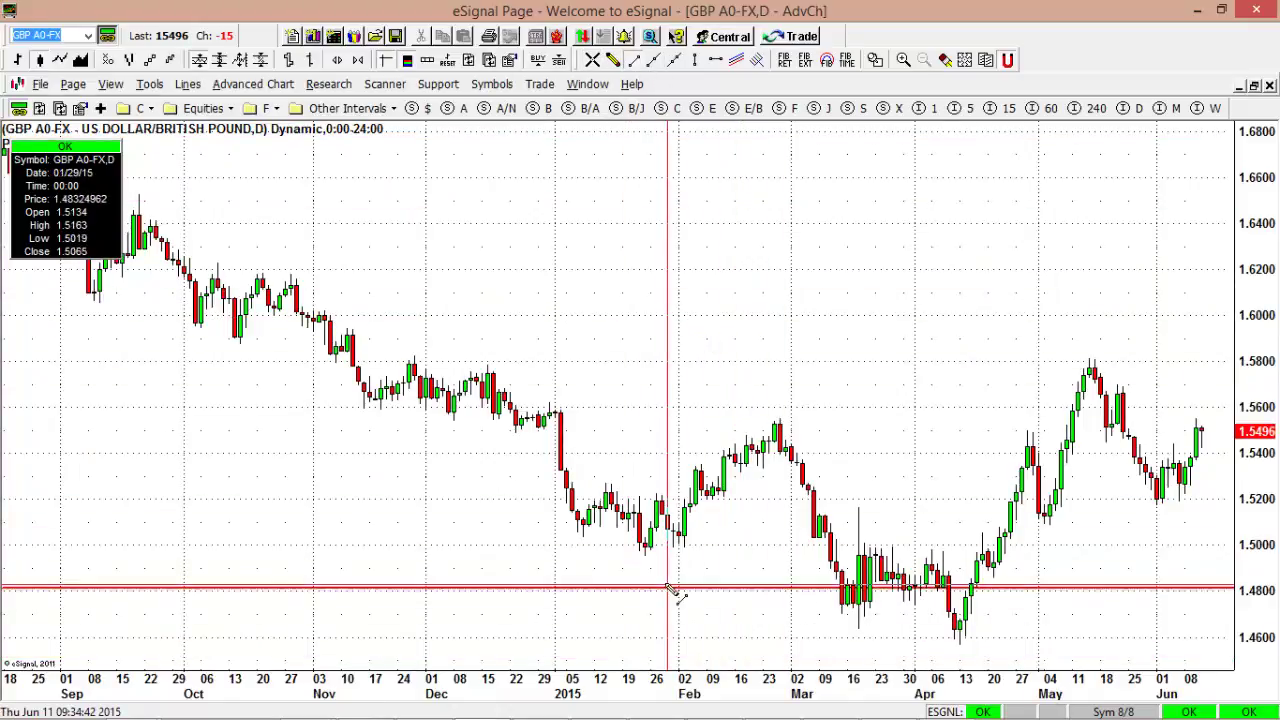
{"action": "mouse_move", "coordinate": [639, 555]}
{"action": "left_mouse_down"}
{"action": "mouse_move", "coordinate": [1111, 516]}
{"action": "mouse_move", "coordinate": [1208, 491]}
{"action": "mouse_move", "coordinate": [1222, 503]}
{"action": "left_mouse_up"}
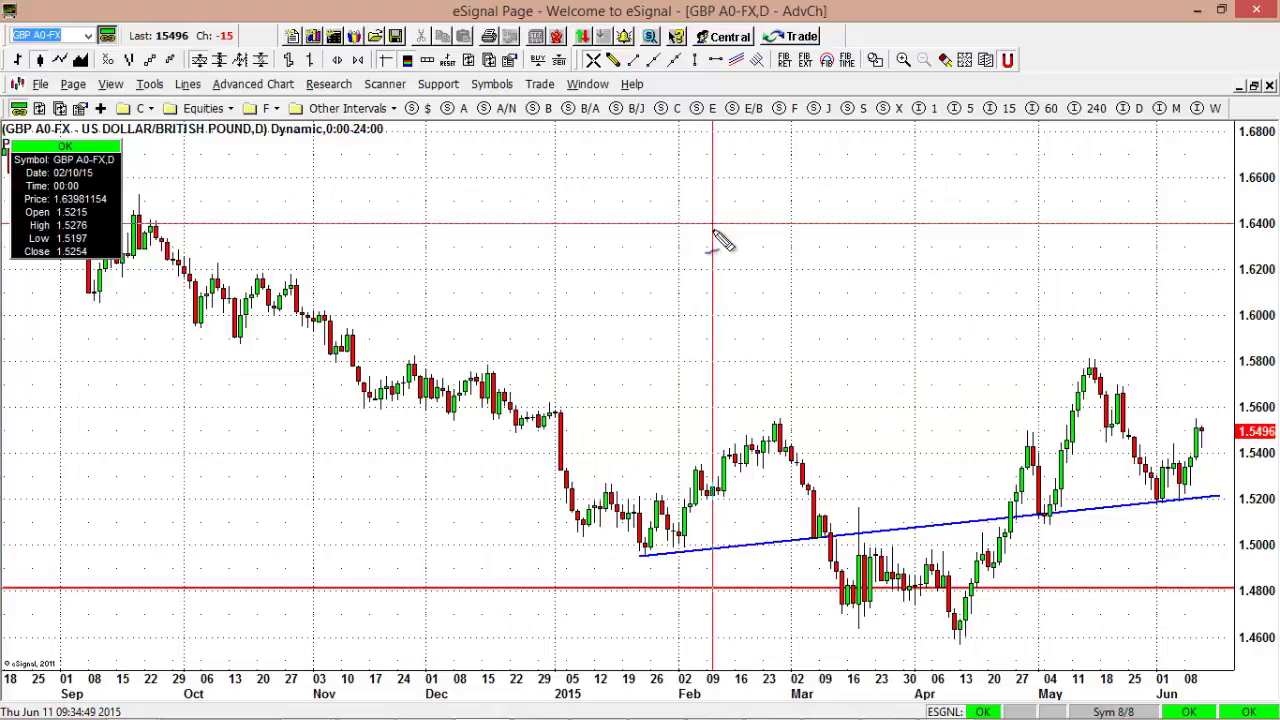
Sketch a neckline over the February and May peaks and hand-label the left shoulder, the head (H) and the right shoulder (RS).
{"action": "mouse_move", "coordinate": [754, 420]}
{"action": "left_mouse_down"}
{"action": "mouse_move", "coordinate": [990, 364]}
{"action": "mouse_move", "coordinate": [1120, 352]}
{"action": "left_mouse_up"}
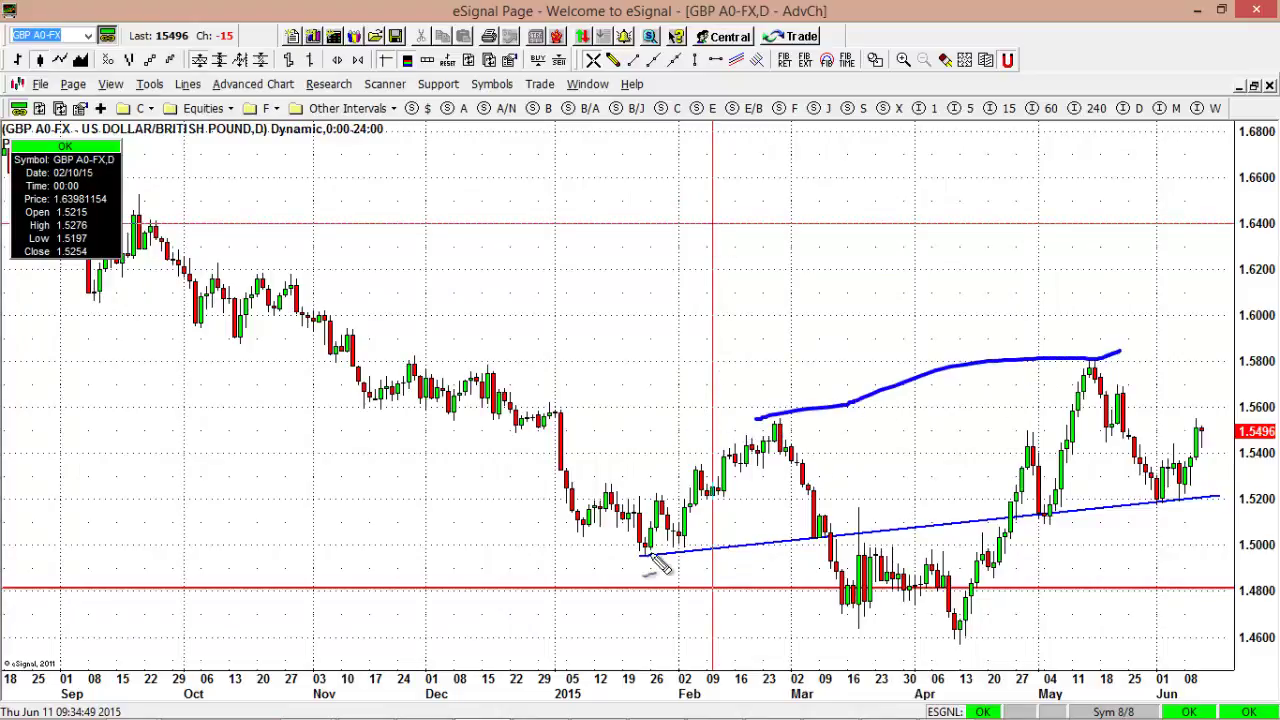
{"action": "mouse_move", "coordinate": [688, 481]}
{"action": "left_mouse_down"}
{"action": "mouse_move", "coordinate": [704, 540]}
{"action": "mouse_move", "coordinate": [675, 557]}
{"action": "left_mouse_up"}
{"action": "mouse_move", "coordinate": [932, 603]}
{"action": "left_mouse_down"}
{"action": "mouse_move", "coordinate": [932, 670]}
{"action": "mouse_move", "coordinate": [957, 660]}
{"action": "mouse_move", "coordinate": [958, 622]}
{"action": "left_mouse_up"}
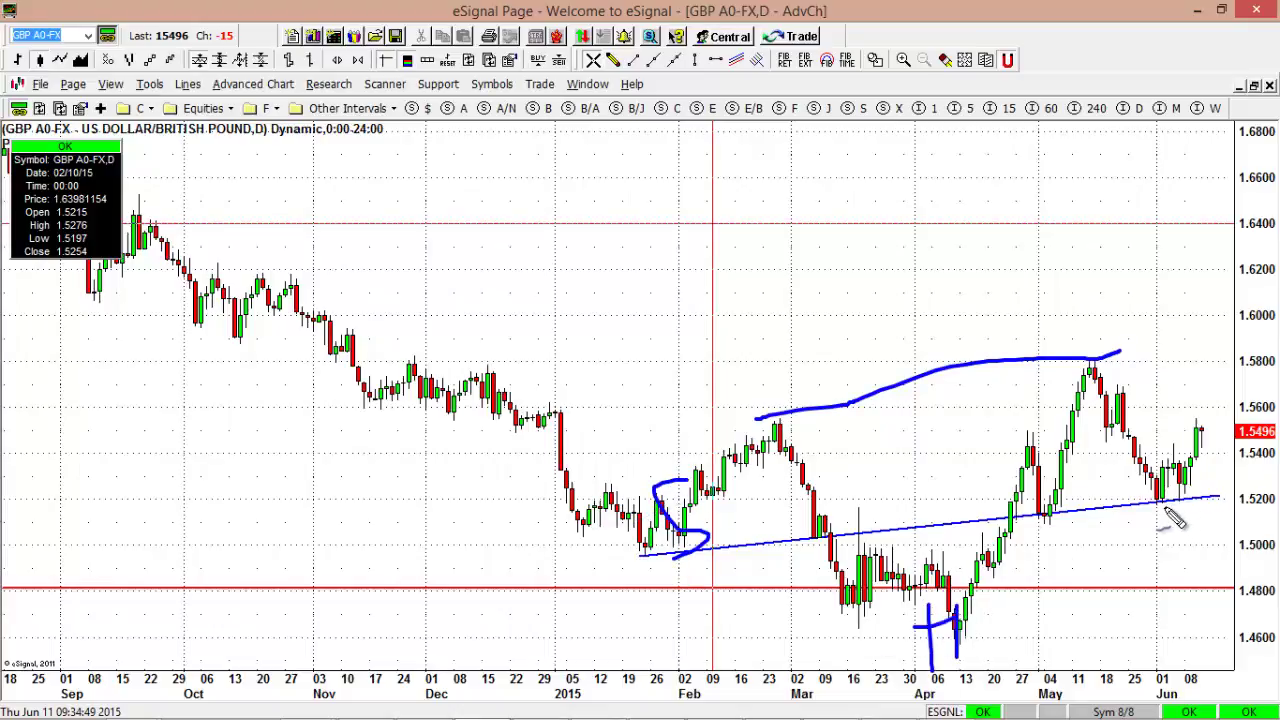
{"action": "mouse_move", "coordinate": [1166, 490]}
{"action": "left_mouse_down"}
{"action": "mouse_move", "coordinate": [1167, 527]}
{"action": "mouse_move", "coordinate": [1205, 514]}
{"action": "mouse_move", "coordinate": [1185, 526]}
{"action": "left_mouse_up"}
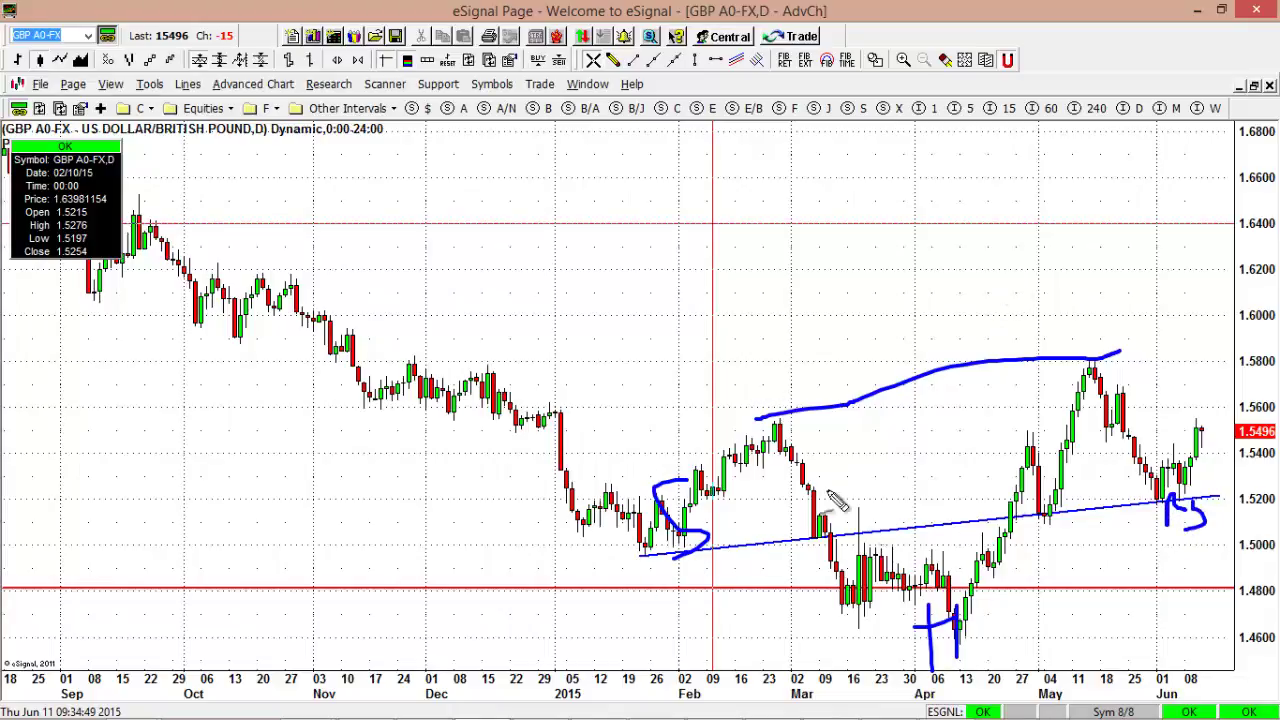
{"action": "left_click_drag", "start_coordinate": [726, 445], "coordinate": [1120, 366]}
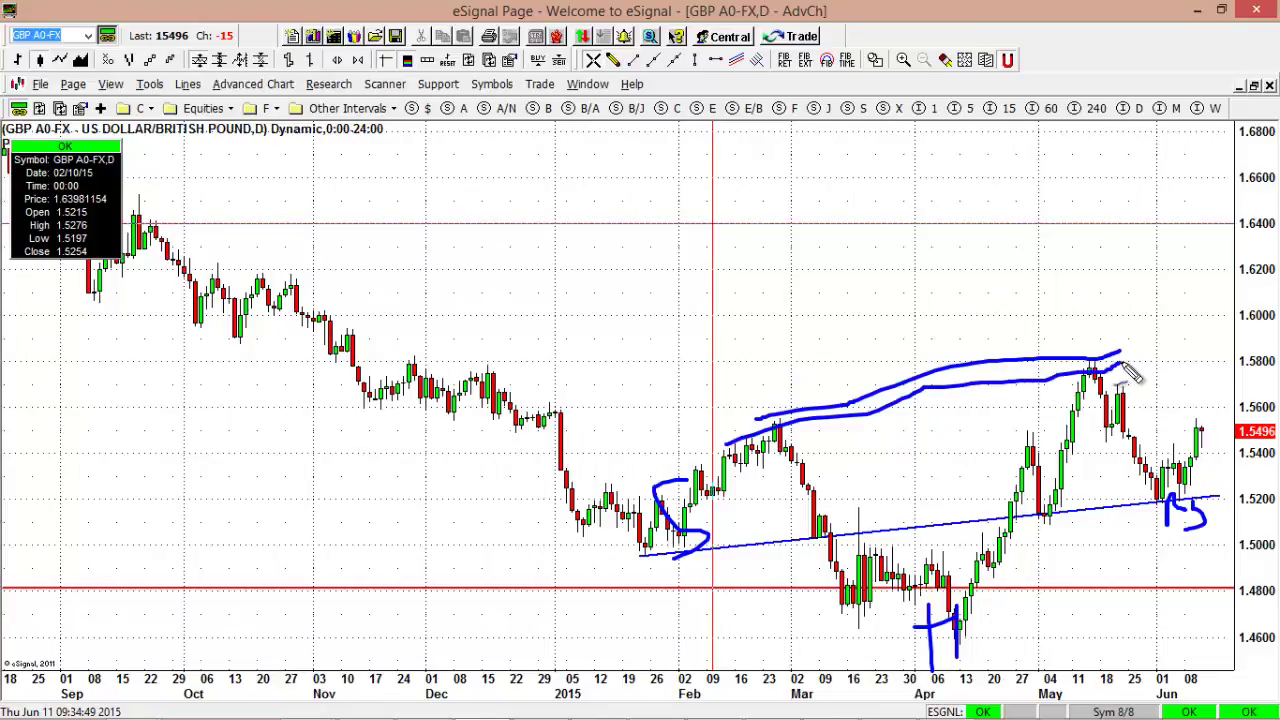
Sketch an upward breakout arrow from the latest candle, emphasise the neckline at the May peak, and clear all freehand marks.
{"action": "mouse_move", "coordinate": [1198, 445]}
{"action": "left_mouse_down"}
{"action": "mouse_move", "coordinate": [1199, 347]}
{"action": "mouse_move", "coordinate": [1213, 320]}
{"action": "mouse_move", "coordinate": [1221, 384]}
{"action": "left_mouse_up"}
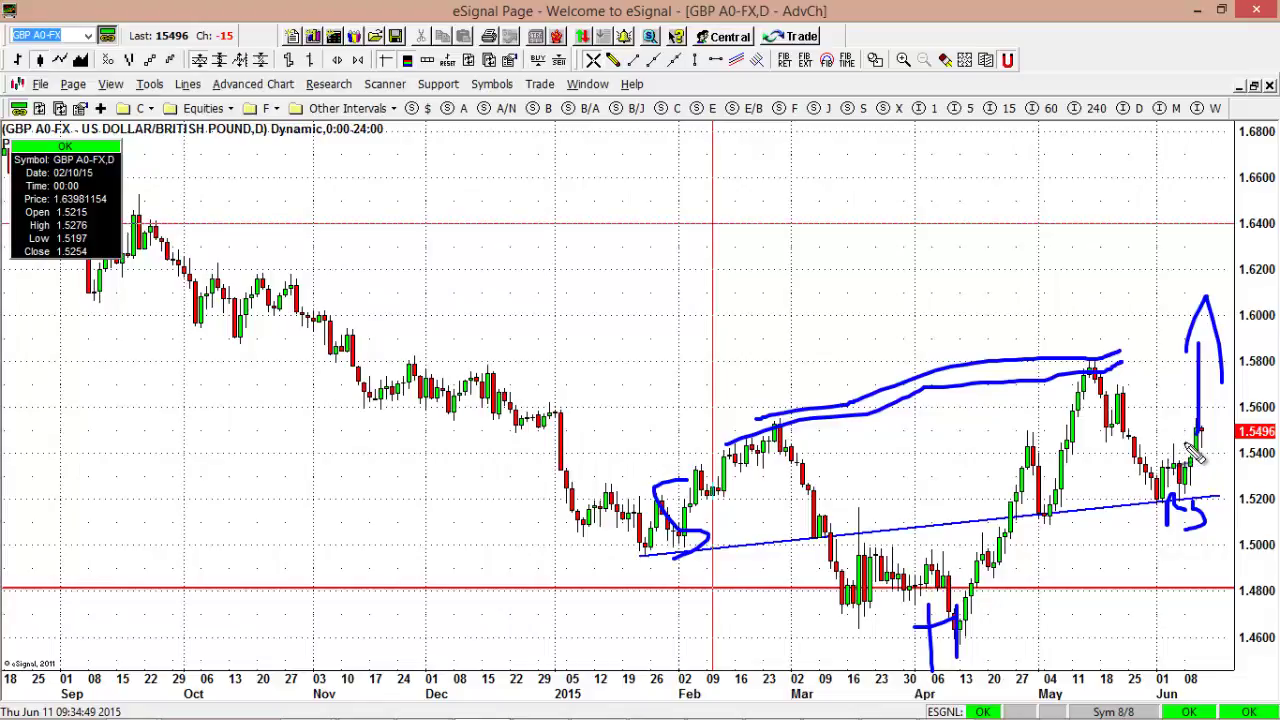
{"action": "left_click_drag", "start_coordinate": [1190, 446], "coordinate": [1196, 382]}
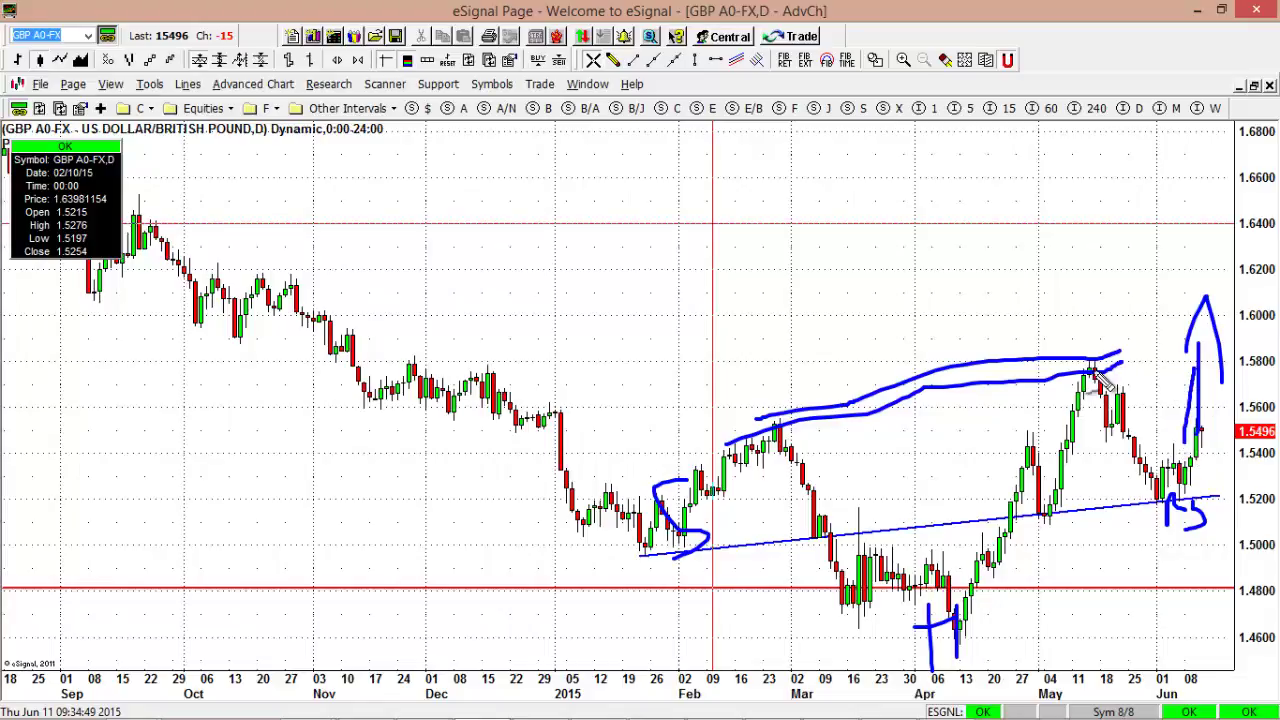
{"action": "left_click_drag", "start_coordinate": [1092, 373], "coordinate": [1040, 386]}
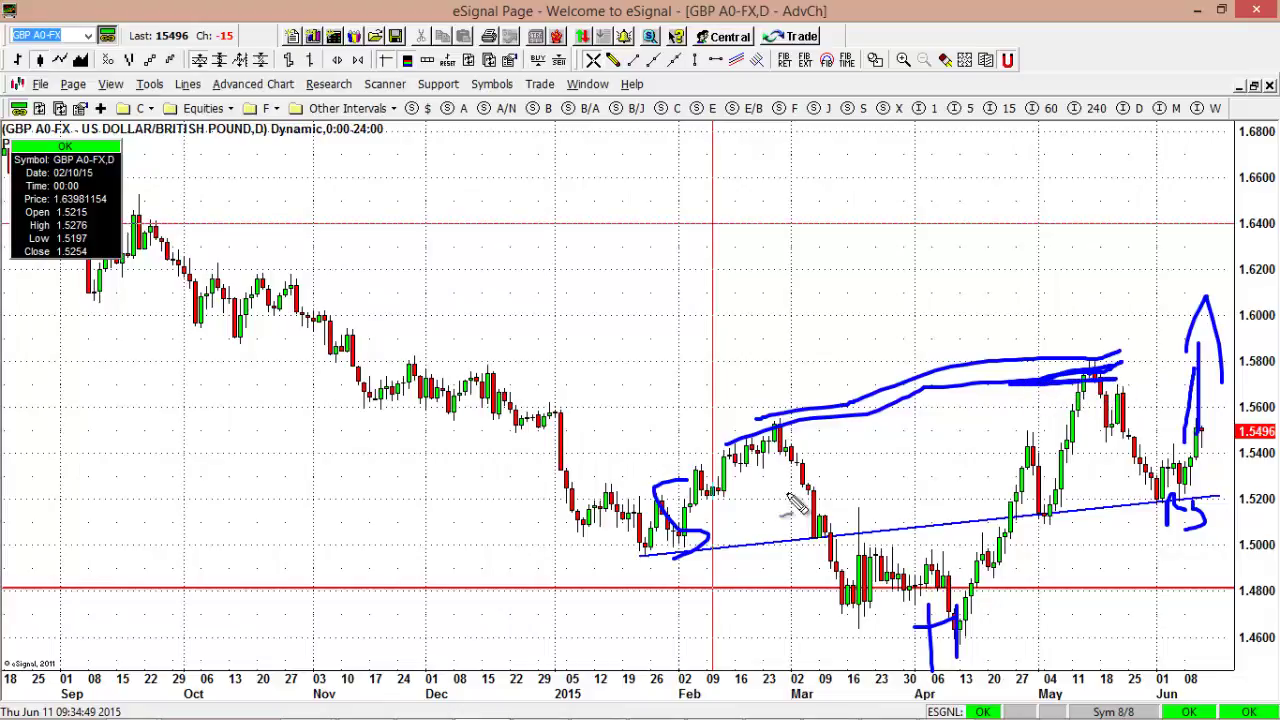
{"action": "mouse_move", "coordinate": [712, 505]}
{"action": "left_mouse_down"}
{"action": "mouse_move", "coordinate": [822, 496]}
{"action": "mouse_move", "coordinate": [900, 577]}
{"action": "mouse_move", "coordinate": [1078, 455]}
{"action": "mouse_move", "coordinate": [1192, 496]}
{"action": "mouse_move", "coordinate": [1207, 596]}
{"action": "mouse_move", "coordinate": [1186, 548]}
{"action": "left_mouse_up"}
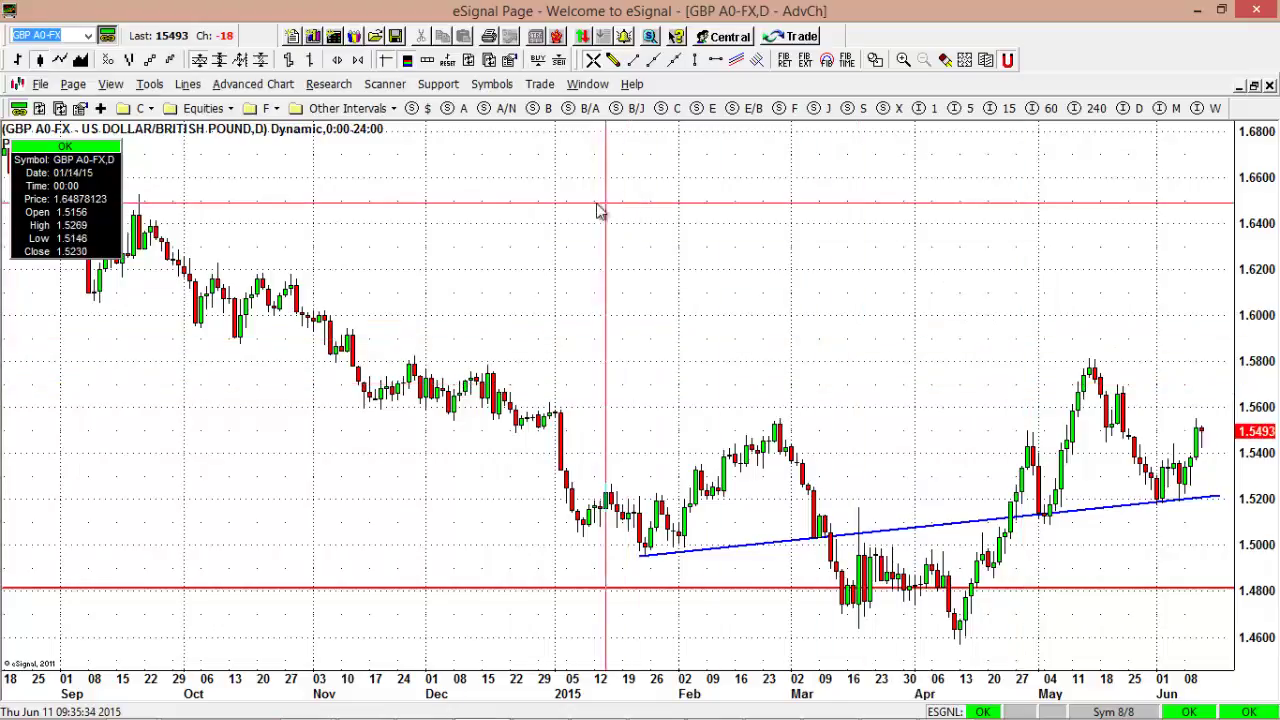
Show the GBPAUD A0-FX daily chart and trace its rising March-to-May lows with a temporary freehand curve.
{"action": "left_click", "coordinate": [576, 109]}
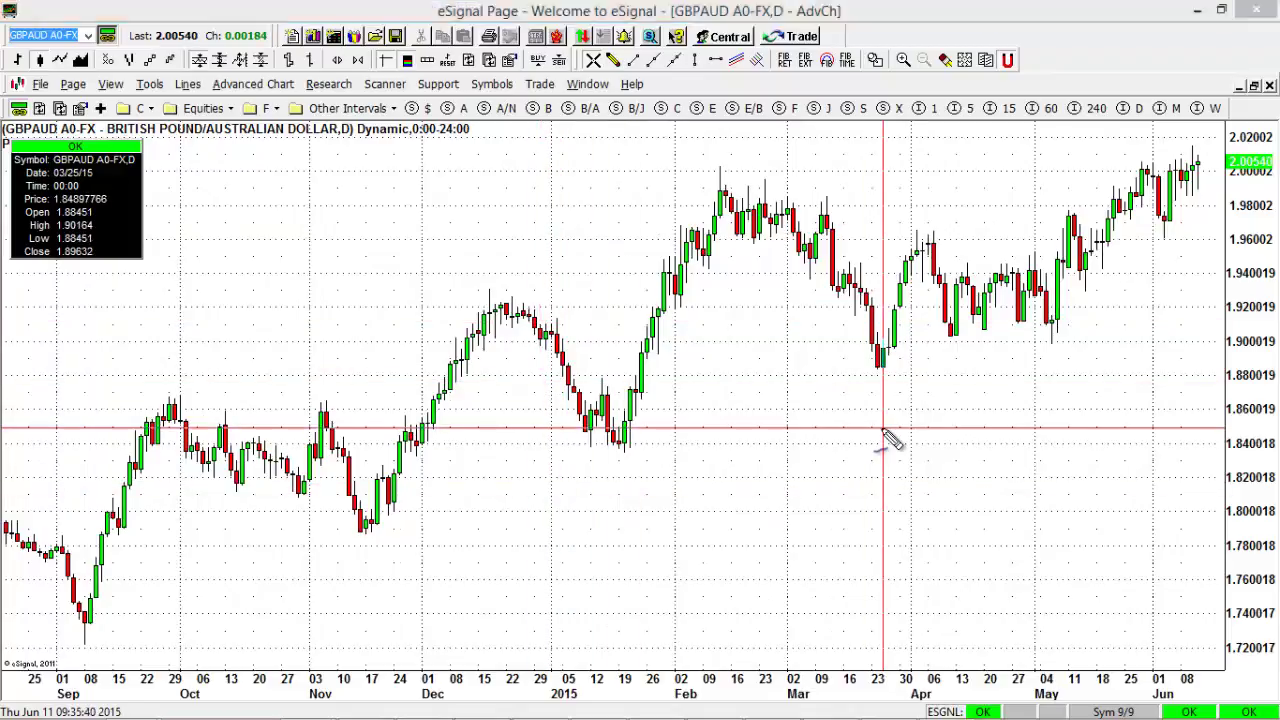
{"action": "mouse_move", "coordinate": [866, 378]}
{"action": "left_mouse_down"}
{"action": "mouse_move", "coordinate": [1058, 316]}
{"action": "mouse_move", "coordinate": [1143, 272]}
{"action": "left_mouse_up"}
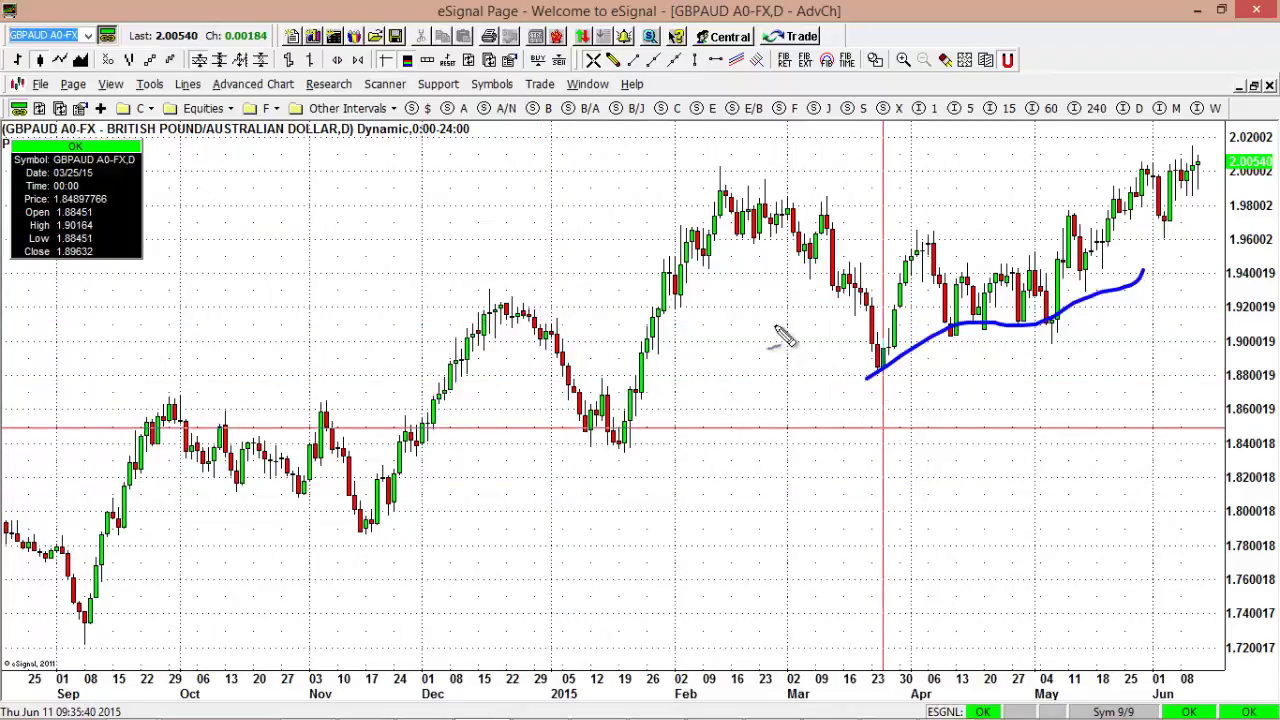
{"action": "key", "text": "Escape"}
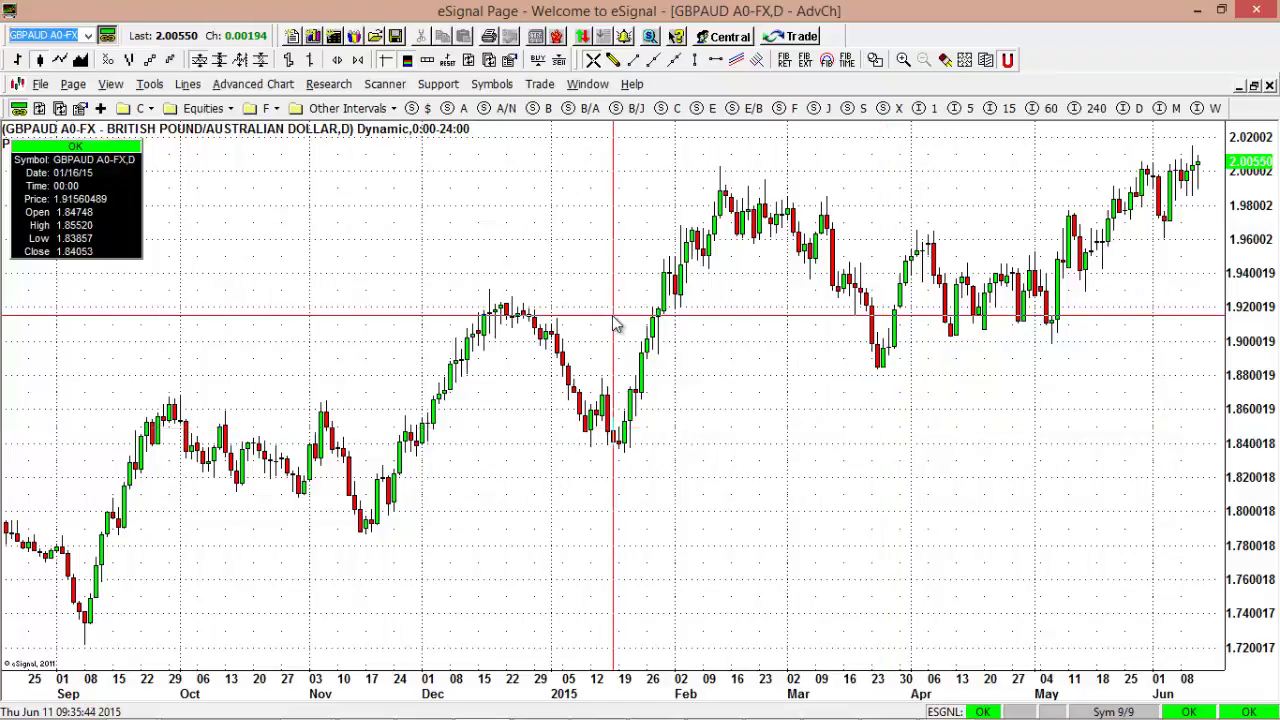
View the GBPJPY A0-FX daily chart, and bring up EURGBP A0-FX with its price history back to late 2013.
{"action": "left_click", "coordinate": [634, 108]}
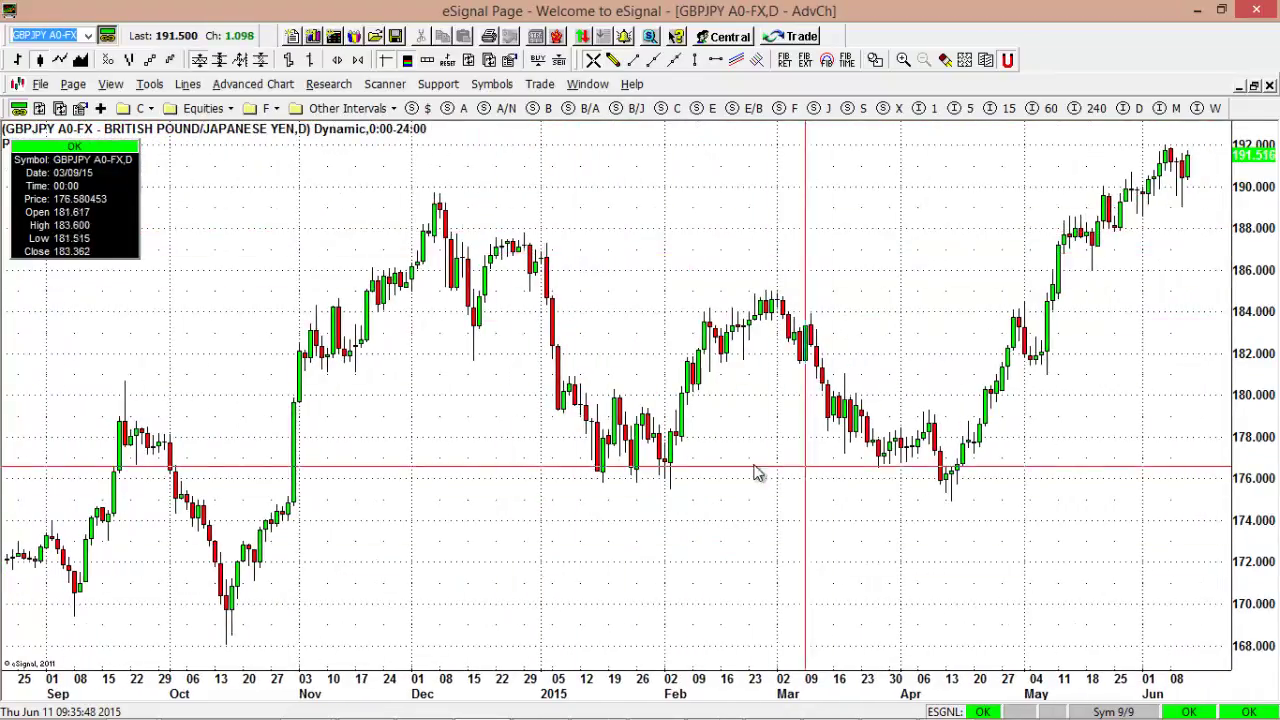
{"action": "left_click", "coordinate": [277, 109]}
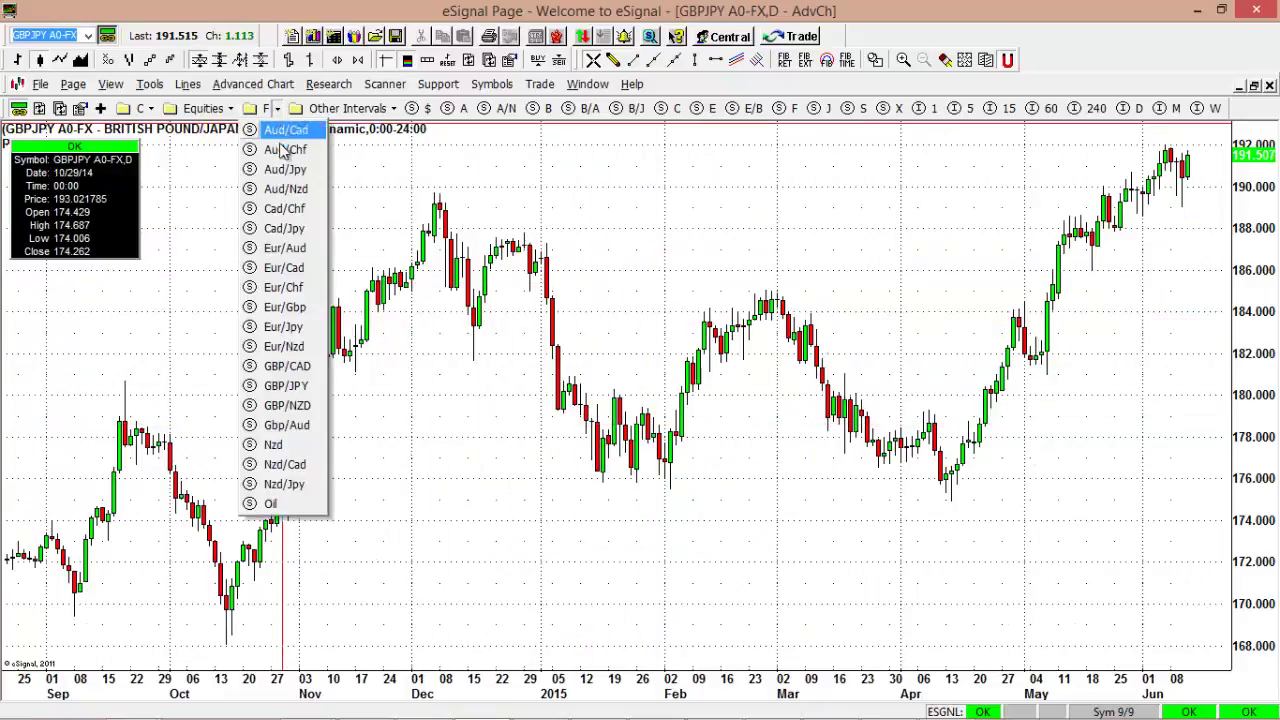
{"action": "left_click", "coordinate": [752, 108]}
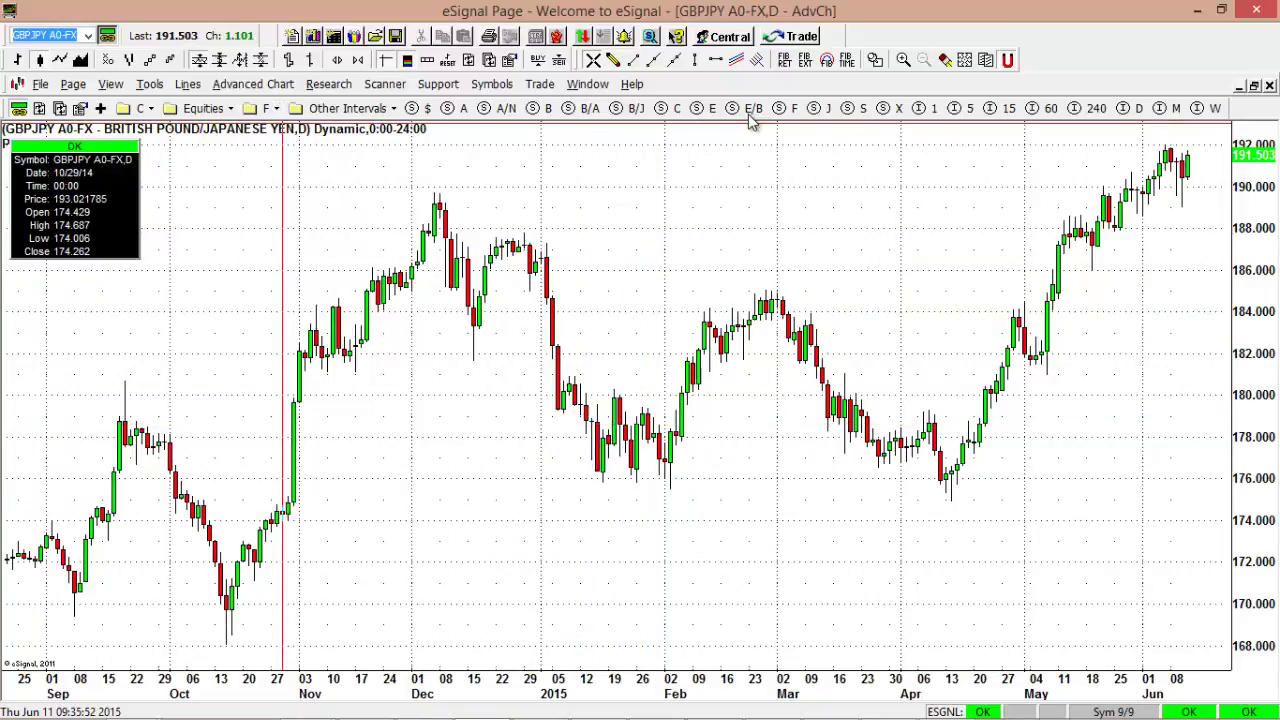
{"action": "left_click", "coordinate": [752, 108]}
{"action": "left_click_drag", "start_coordinate": [810, 209], "coordinate": [571, 426]}
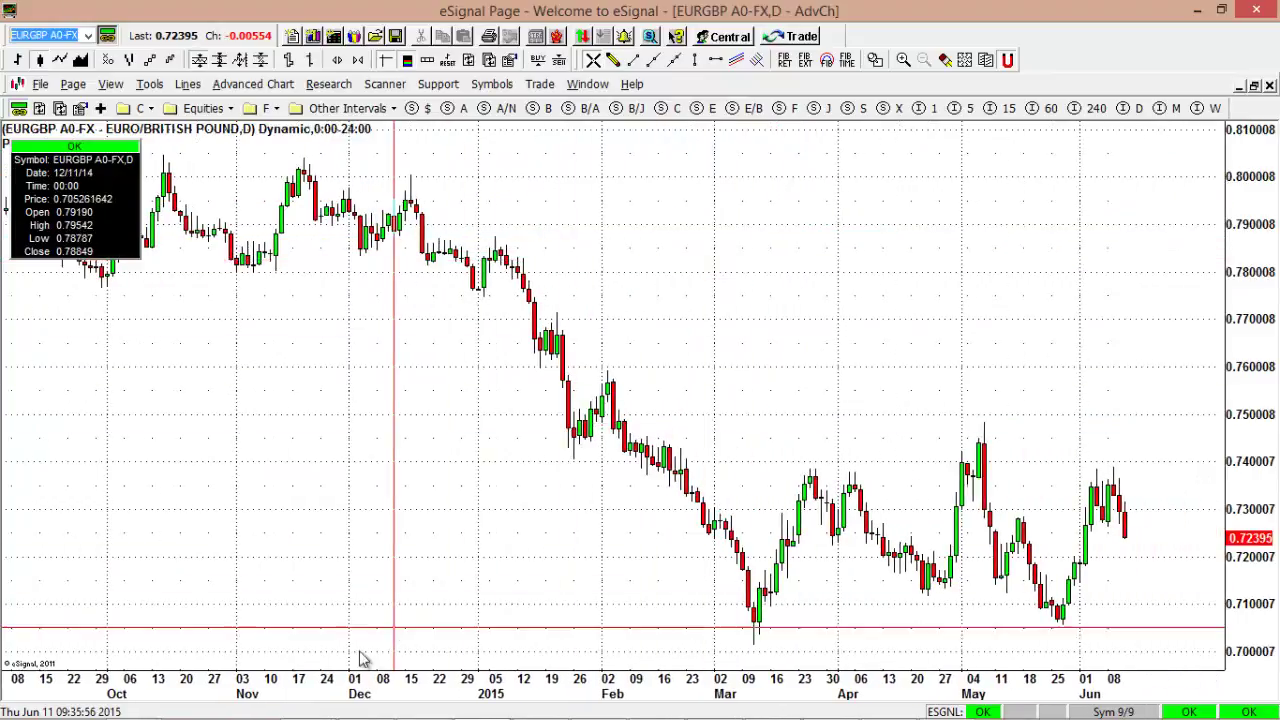
{"action": "left_click_drag", "start_coordinate": [337, 688], "coordinate": [520, 670]}
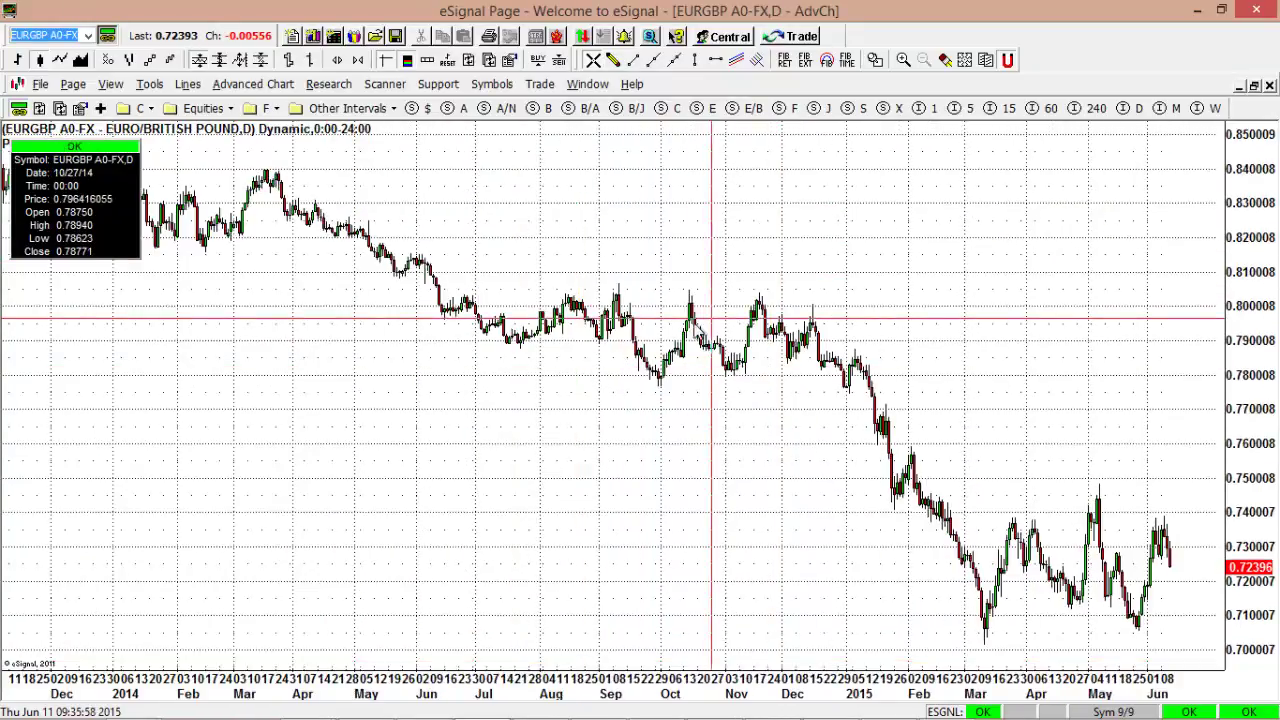
Sketch a mark above the December 2014 high and falling curves beside the 2015 peaks on EURGBP, and clear the freehand marks.
{"action": "scroll", "coordinate": [600, 249], "scroll_direction": "down", "scroll_amount": 2}
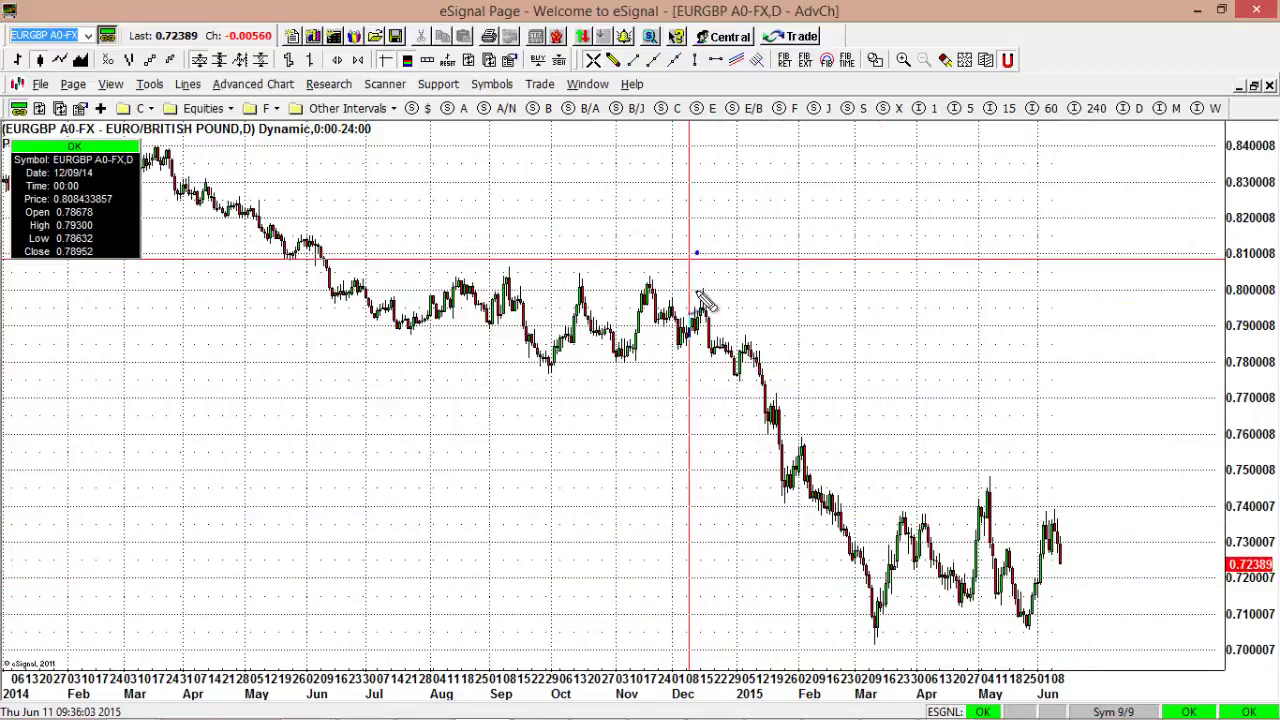
{"action": "mouse_move", "coordinate": [695, 292]}
{"action": "left_mouse_down"}
{"action": "mouse_move", "coordinate": [722, 239]}
{"action": "mouse_move", "coordinate": [709, 264]}
{"action": "left_mouse_up"}
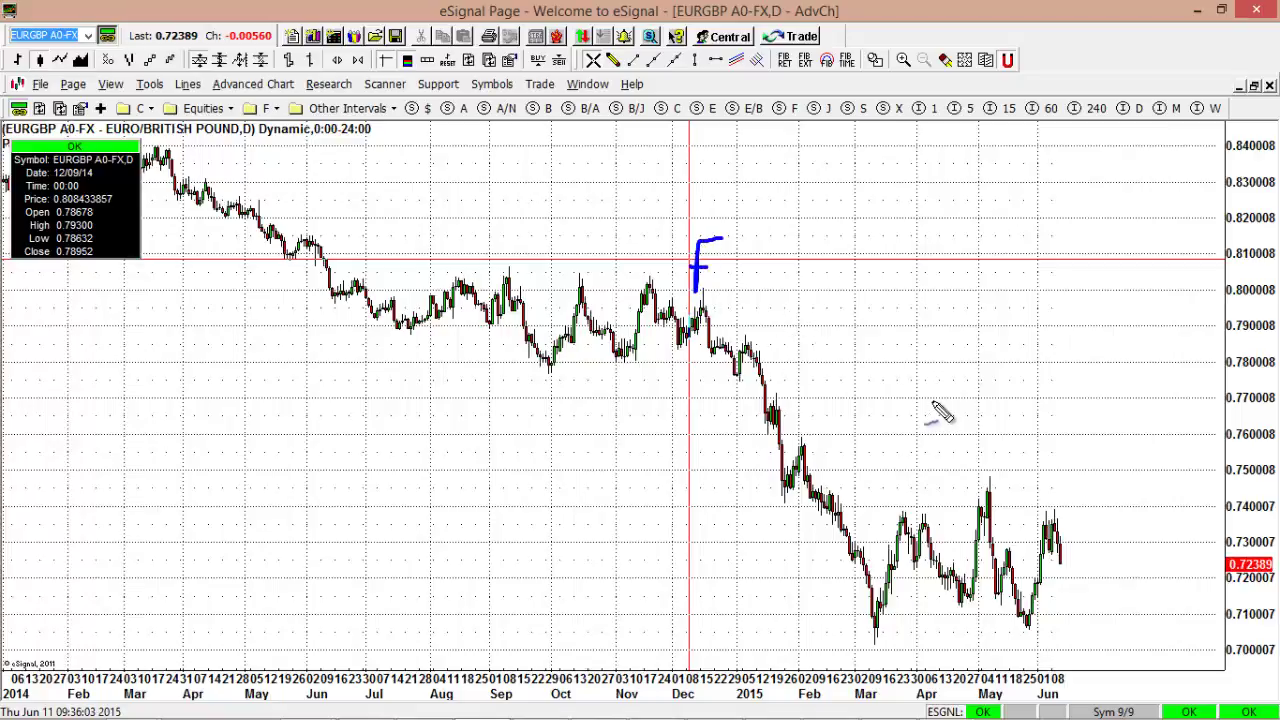
{"action": "mouse_move", "coordinate": [932, 402]}
{"action": "left_mouse_down"}
{"action": "mouse_move", "coordinate": [1016, 438]}
{"action": "mouse_move", "coordinate": [1084, 494]}
{"action": "left_mouse_up"}
{"action": "left_click_drag", "start_coordinate": [1086, 437], "coordinate": [1130, 553]}
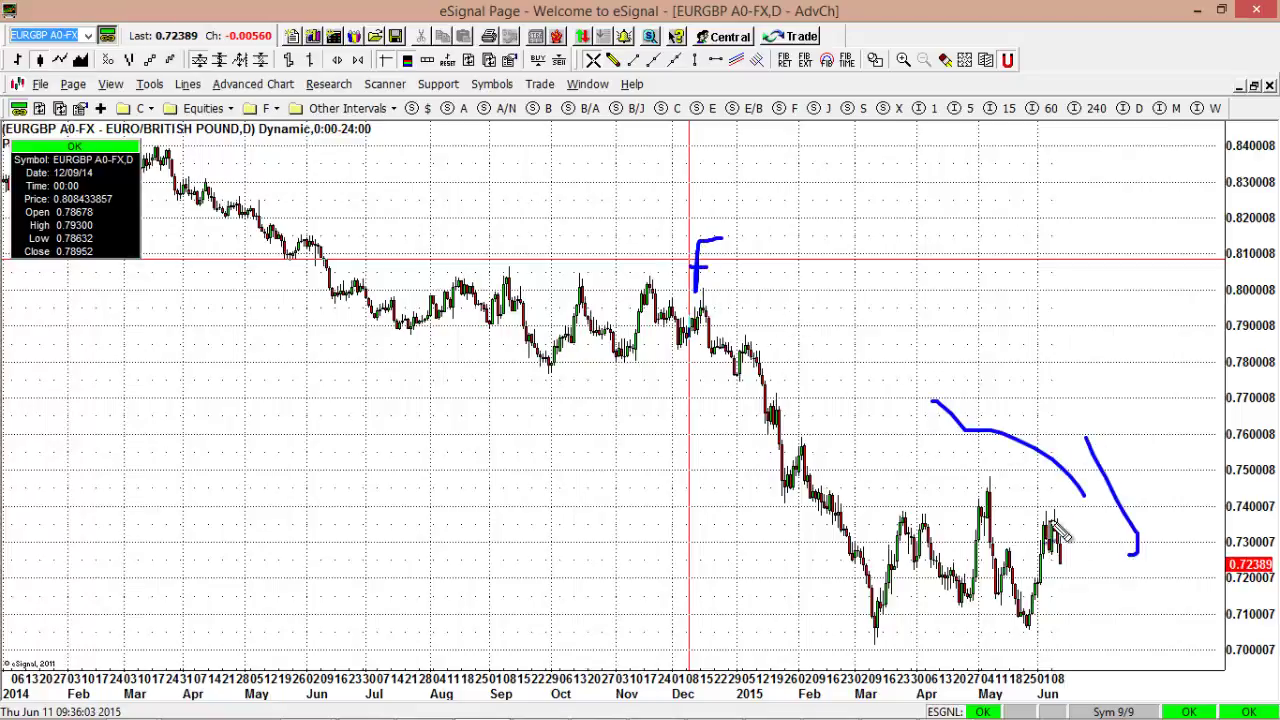
{"action": "key", "text": "Escape"}
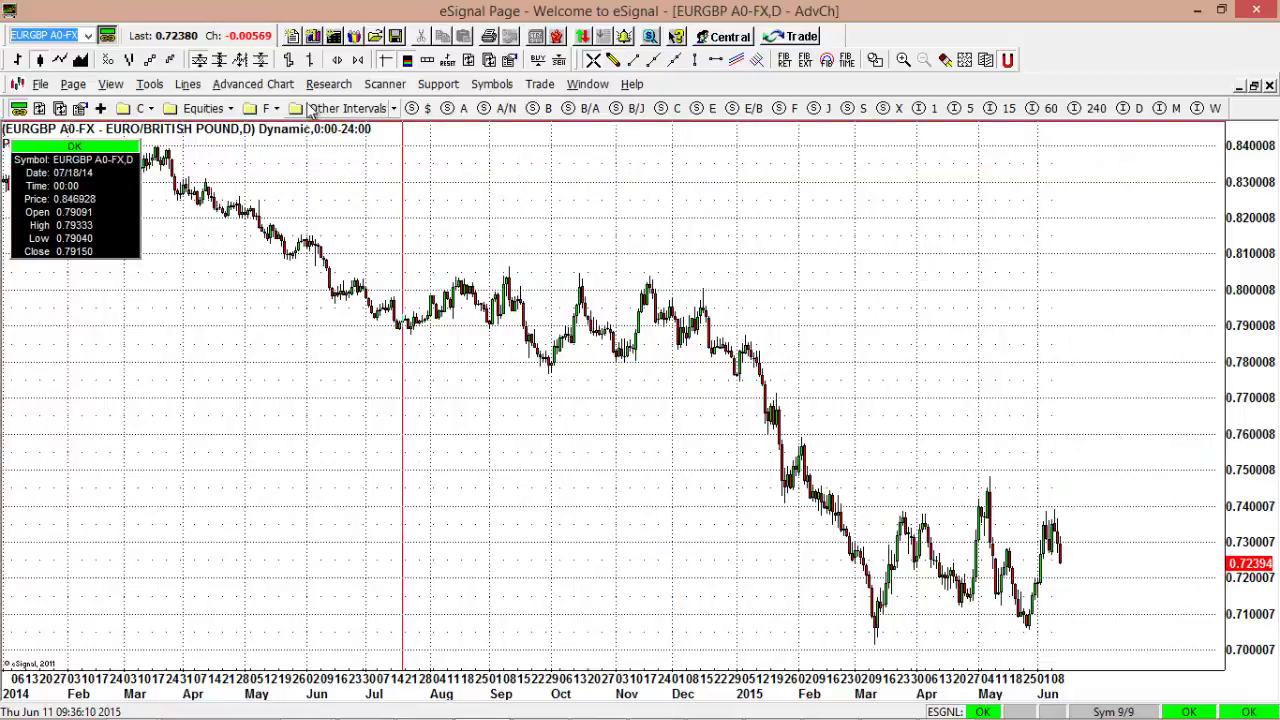
View the GBPNZD A0-FX daily chart with its long-term history, and switch to monthly candles focused on 2006 to 2015.
{"action": "left_click", "coordinate": [275, 108]}
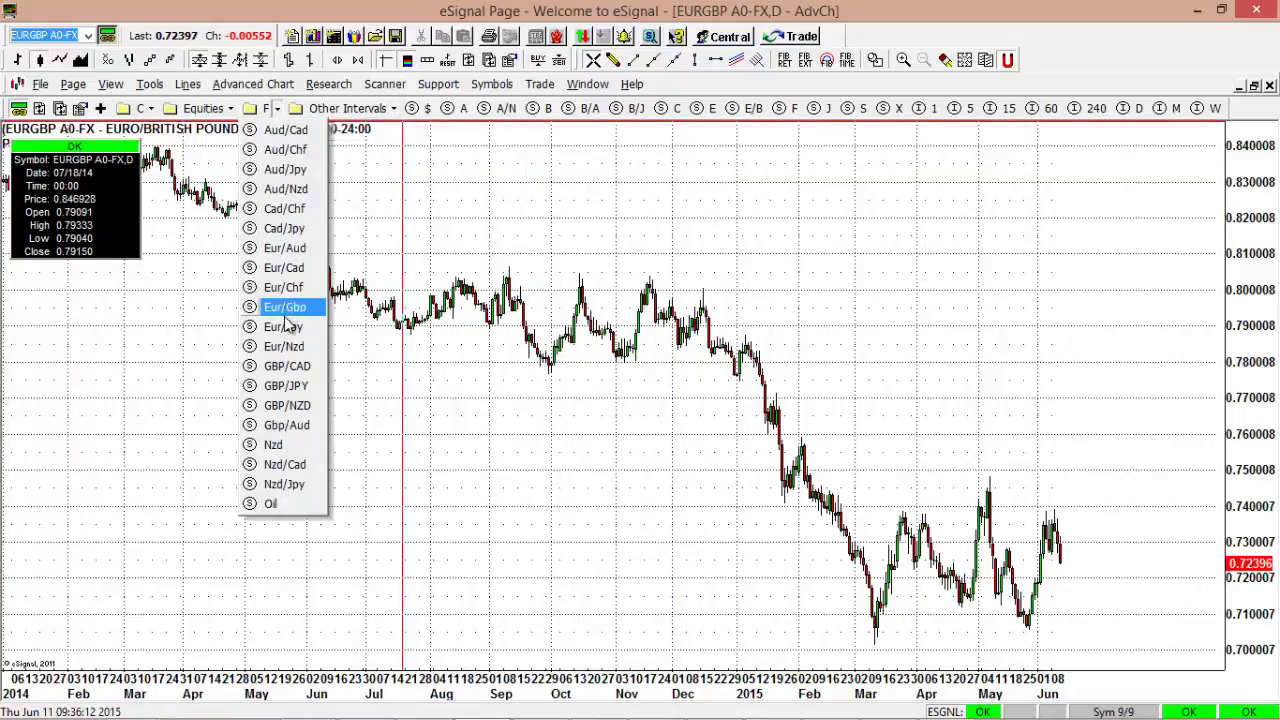
{"action": "left_click", "coordinate": [288, 405]}
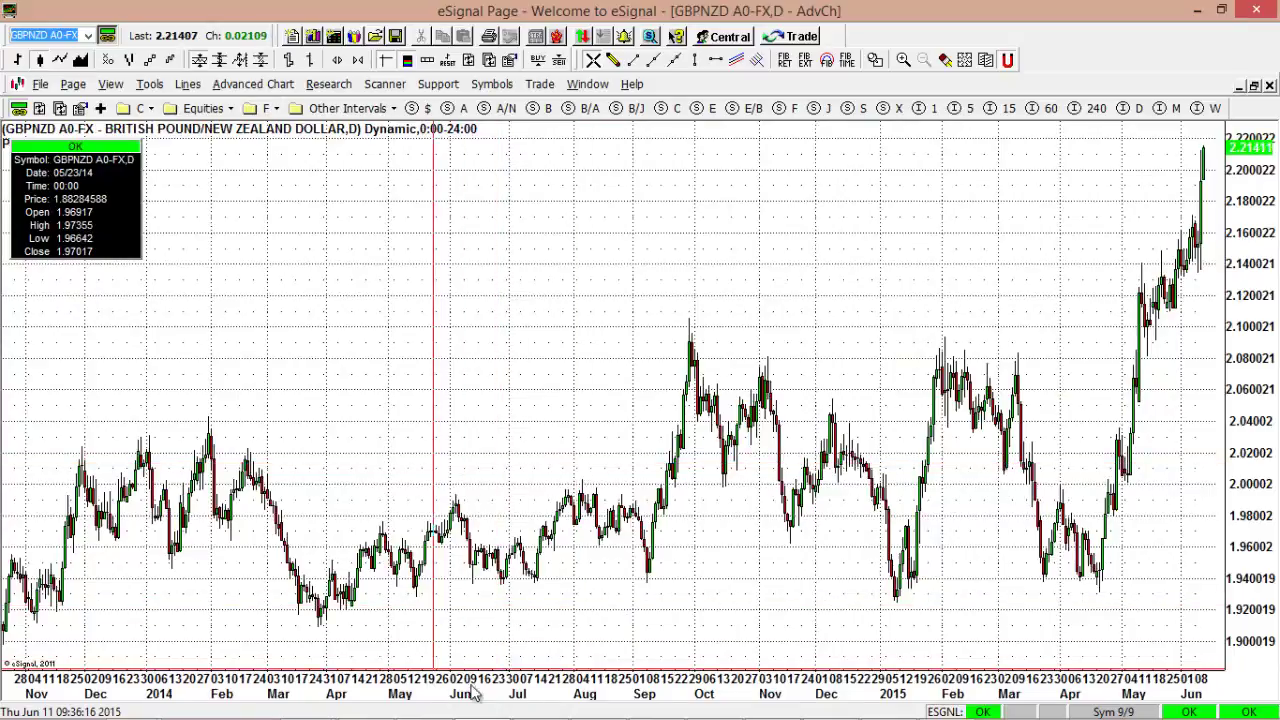
{"action": "left_click_drag", "start_coordinate": [475, 693], "coordinate": [605, 686]}
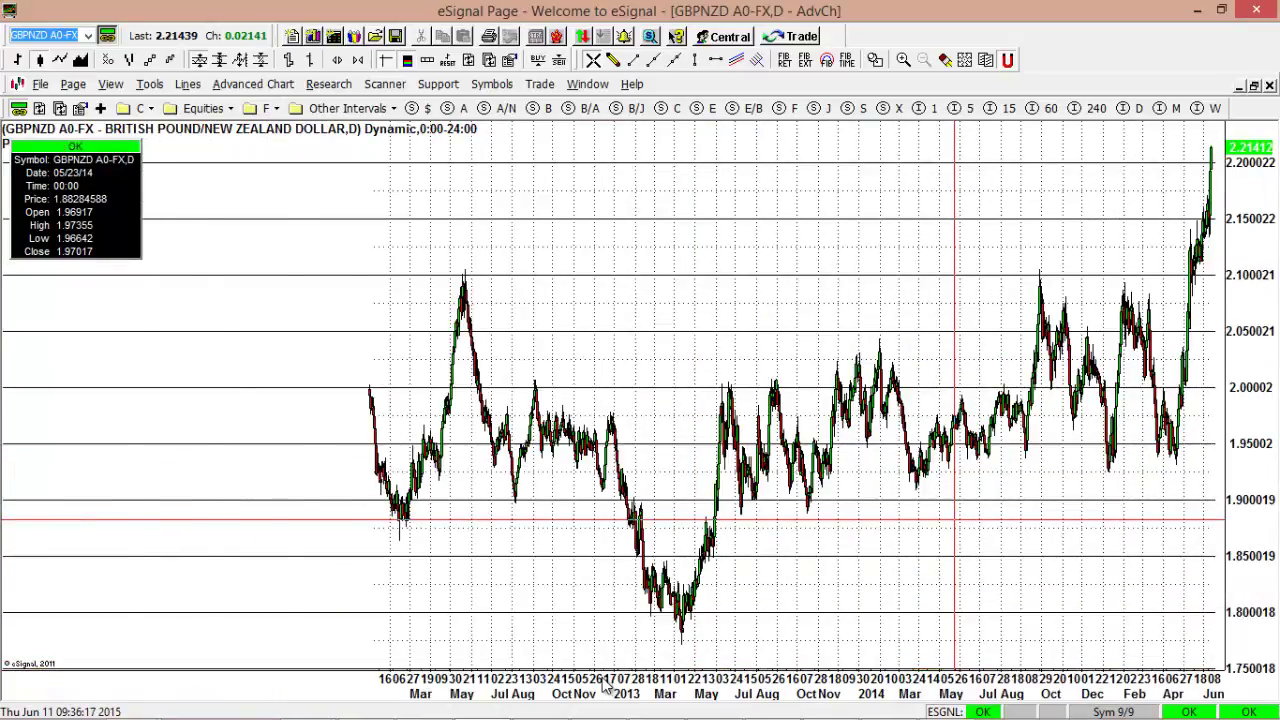
{"action": "left_click", "coordinate": [1177, 110]}
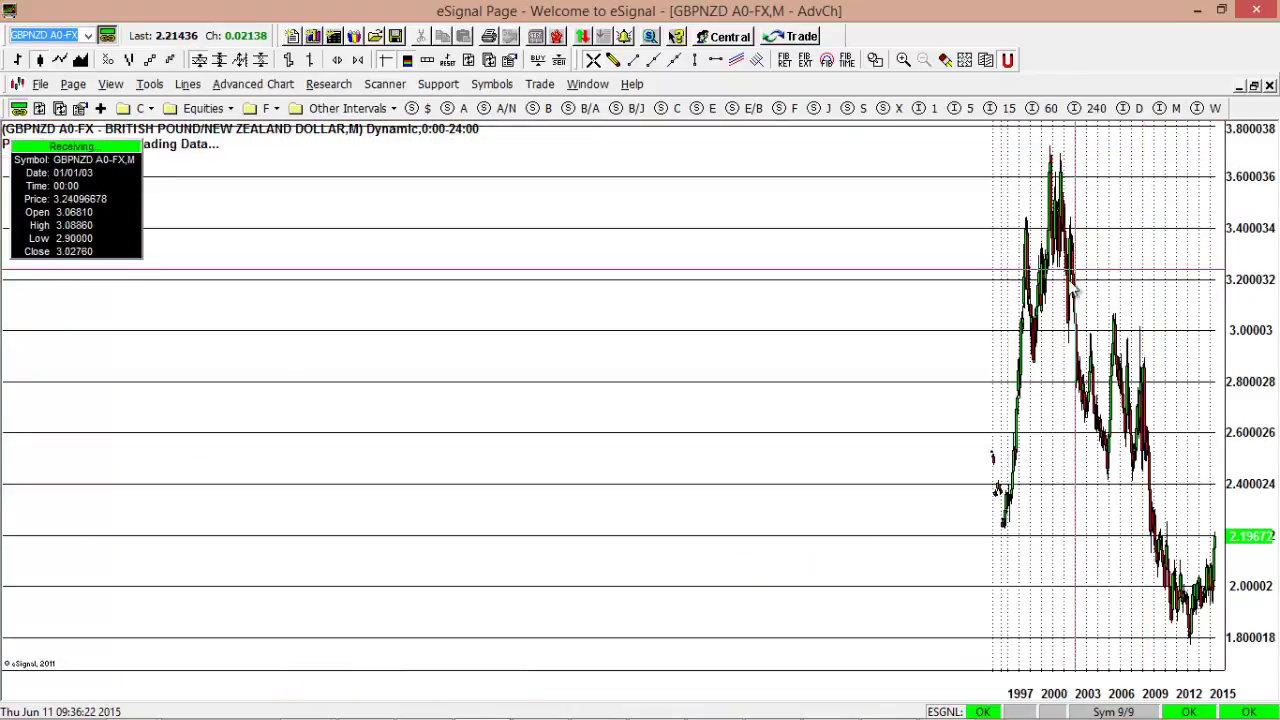
{"action": "scroll", "coordinate": [975, 650], "scroll_direction": "up", "scroll_amount": 10}
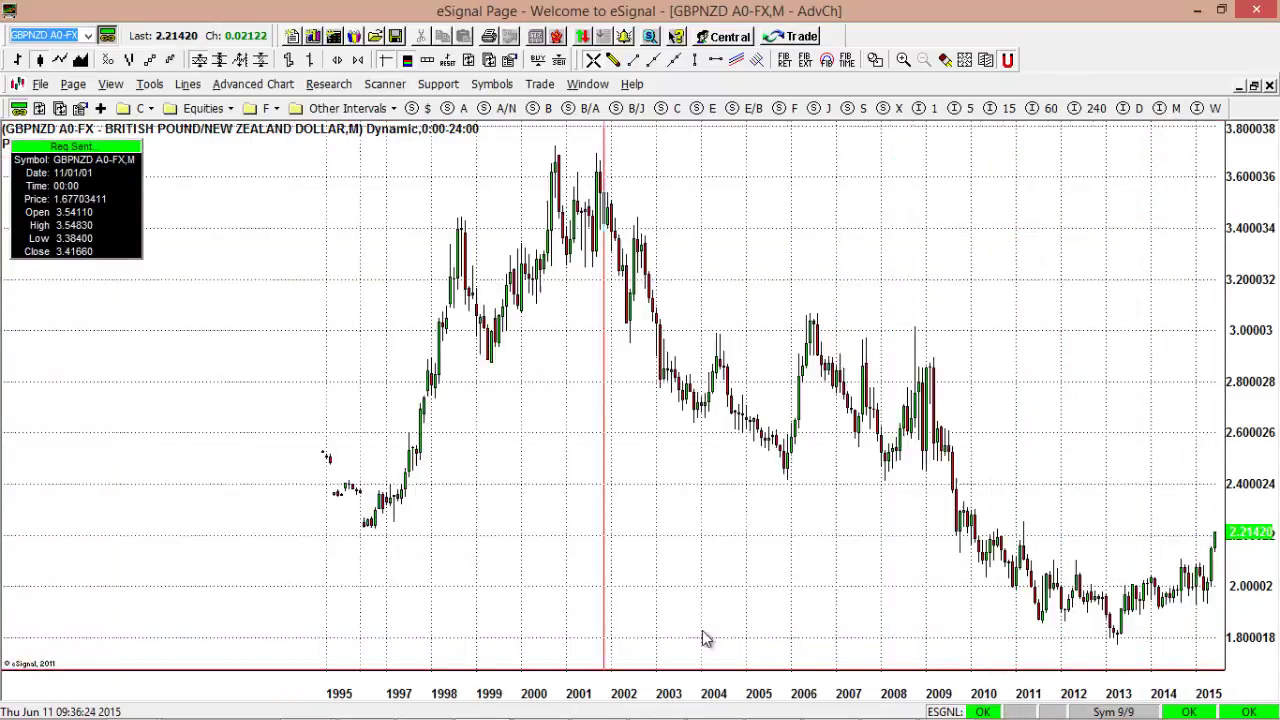
{"action": "left_click_drag", "start_coordinate": [603, 445], "coordinate": [374, 417]}
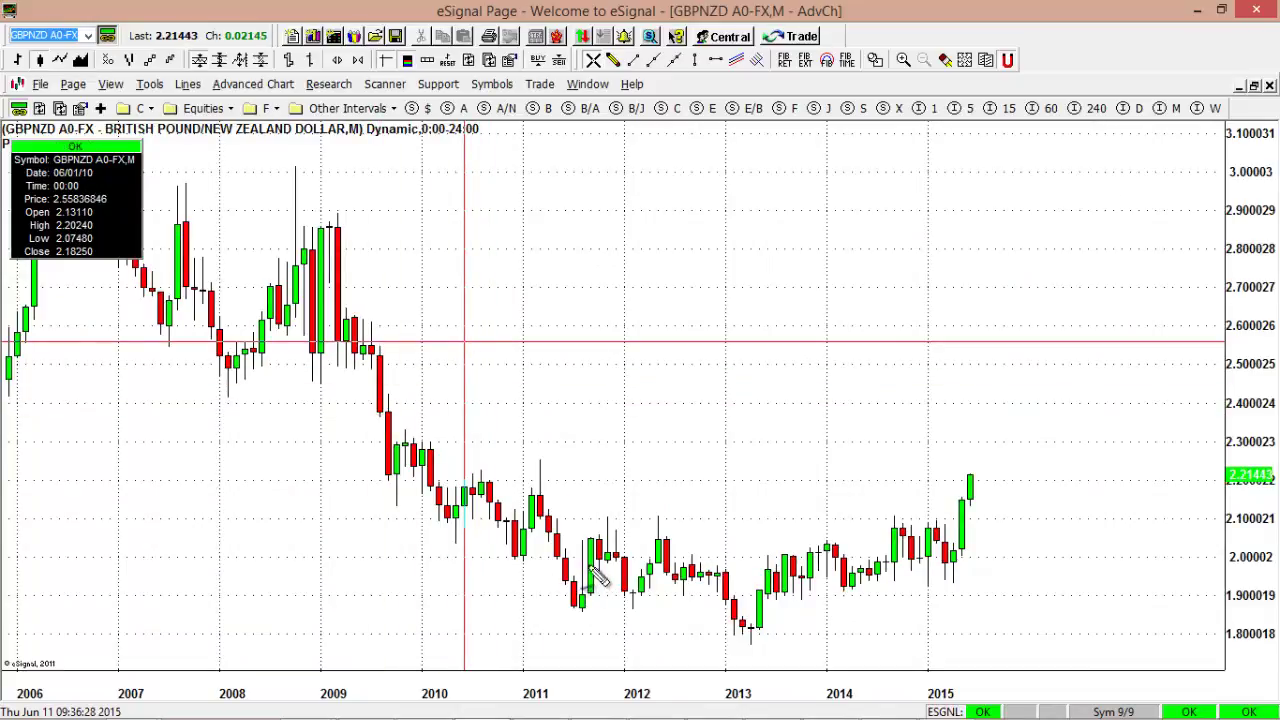
Hand-label the shoulders (S) and head (H), sketch a neckline at about 2.10, circle the 2015 breakout candles, and clear all marks.
{"action": "mouse_move", "coordinate": [592, 570]}
{"action": "left_mouse_down"}
{"action": "mouse_move", "coordinate": [600, 598]}
{"action": "mouse_move", "coordinate": [583, 607]}
{"action": "left_mouse_up"}
{"action": "left_click_drag", "start_coordinate": [925, 564], "coordinate": [929, 597]}
{"action": "mouse_move", "coordinate": [738, 628]}
{"action": "left_mouse_down"}
{"action": "mouse_move", "coordinate": [737, 657]}
{"action": "mouse_move", "coordinate": [754, 656]}
{"action": "mouse_move", "coordinate": [765, 625]}
{"action": "left_mouse_up"}
{"action": "left_click_drag", "start_coordinate": [587, 520], "coordinate": [1040, 519]}
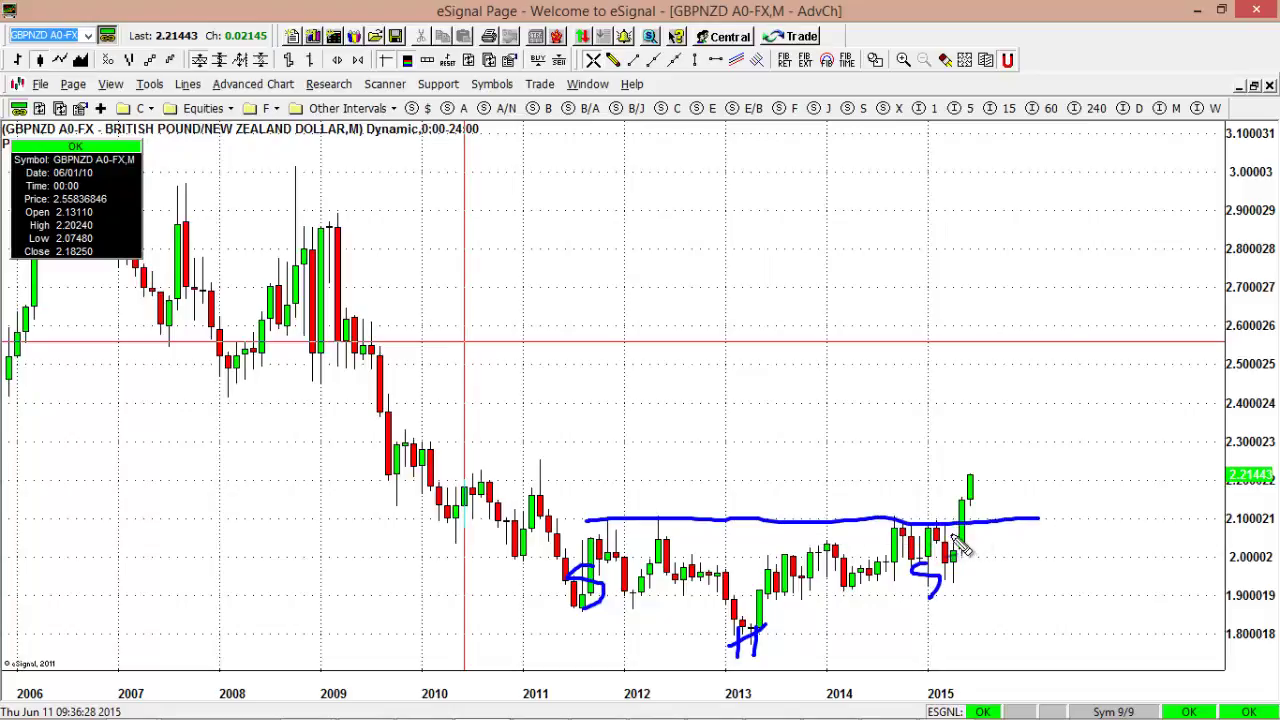
{"action": "mouse_move", "coordinate": [958, 535]}
{"action": "left_mouse_down"}
{"action": "mouse_move", "coordinate": [972, 505]}
{"action": "mouse_move", "coordinate": [980, 571]}
{"action": "mouse_move", "coordinate": [958, 528]}
{"action": "left_mouse_up"}
{"action": "left_click", "coordinate": [862, 510]}
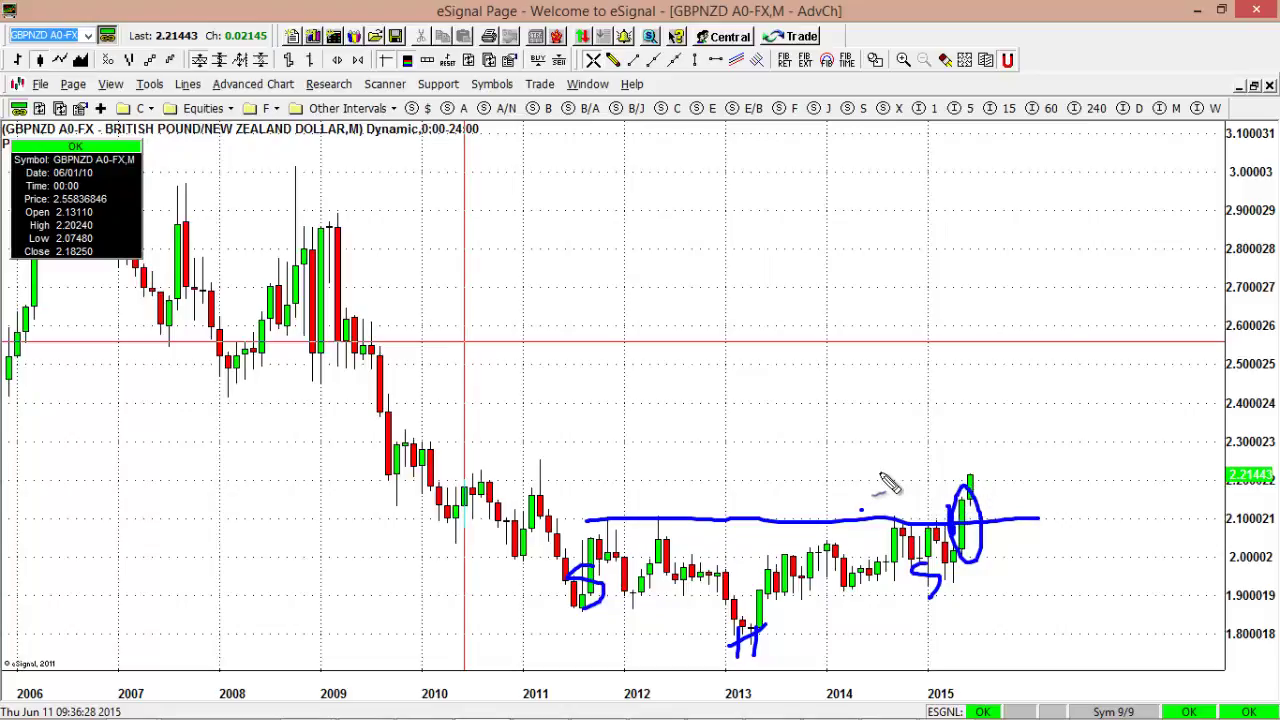
{"action": "key", "text": "Escape"}
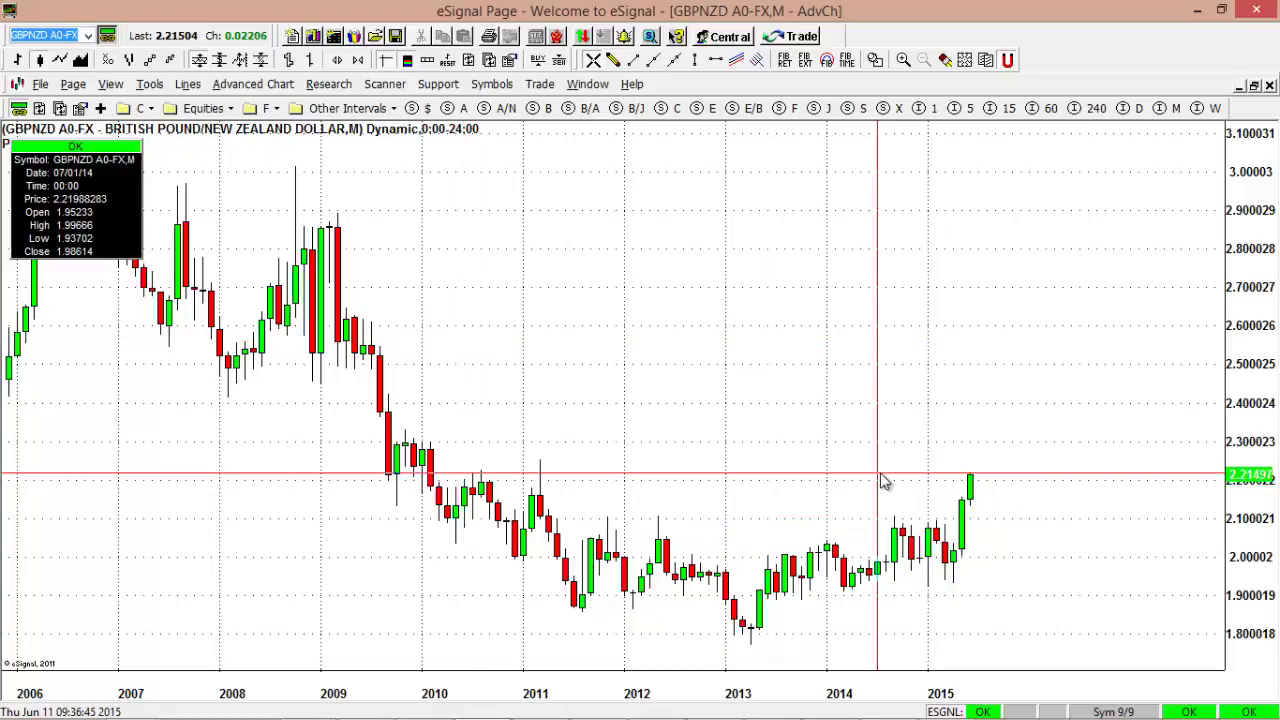
Examine the GBPNZD daily chart from late 2013, and narrow it to the period from September 2014 to June 2015.
{"action": "left_click", "coordinate": [1136, 108]}
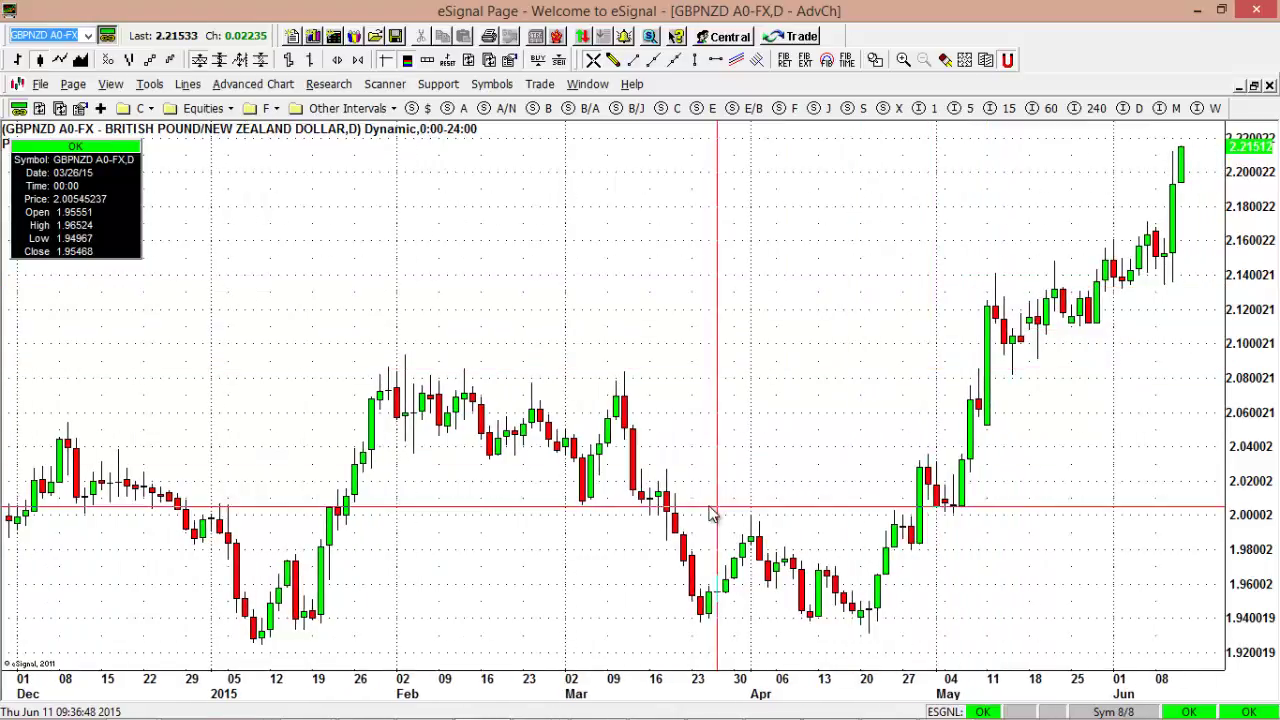
{"action": "left_click_drag", "start_coordinate": [460, 693], "coordinate": [898, 653]}
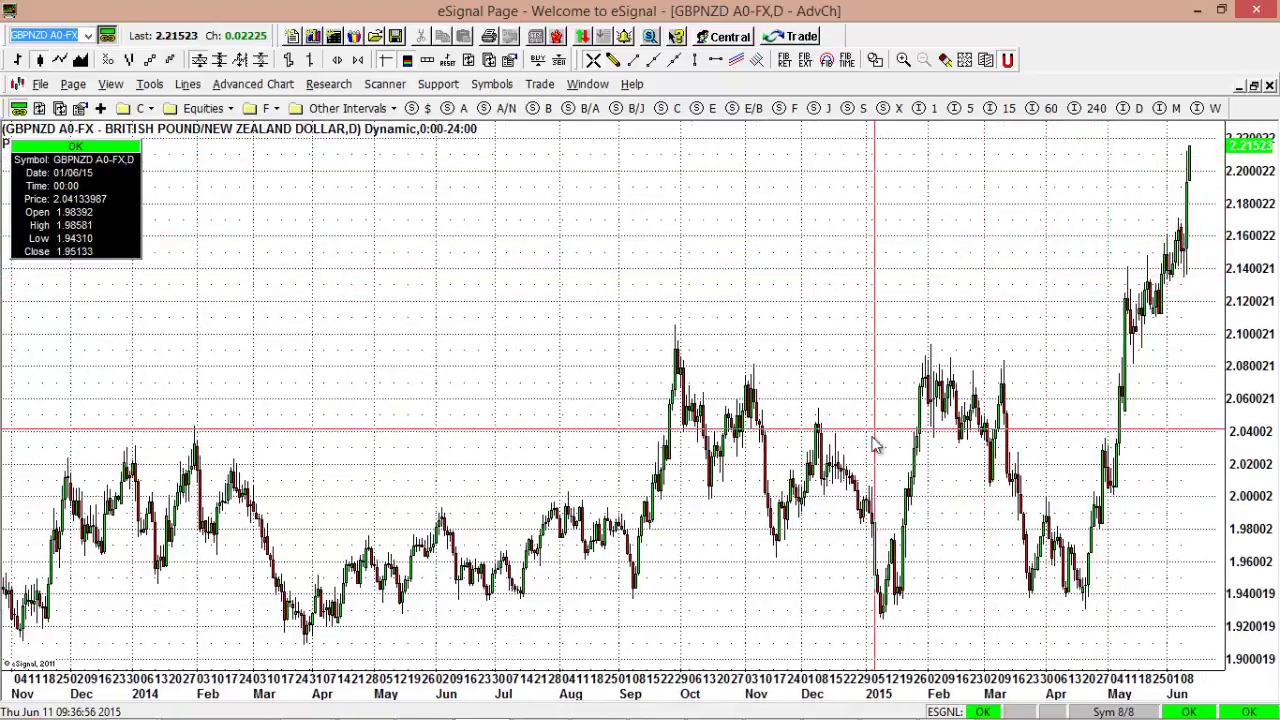
{"action": "left_click_drag", "start_coordinate": [934, 690], "coordinate": [667, 627]}
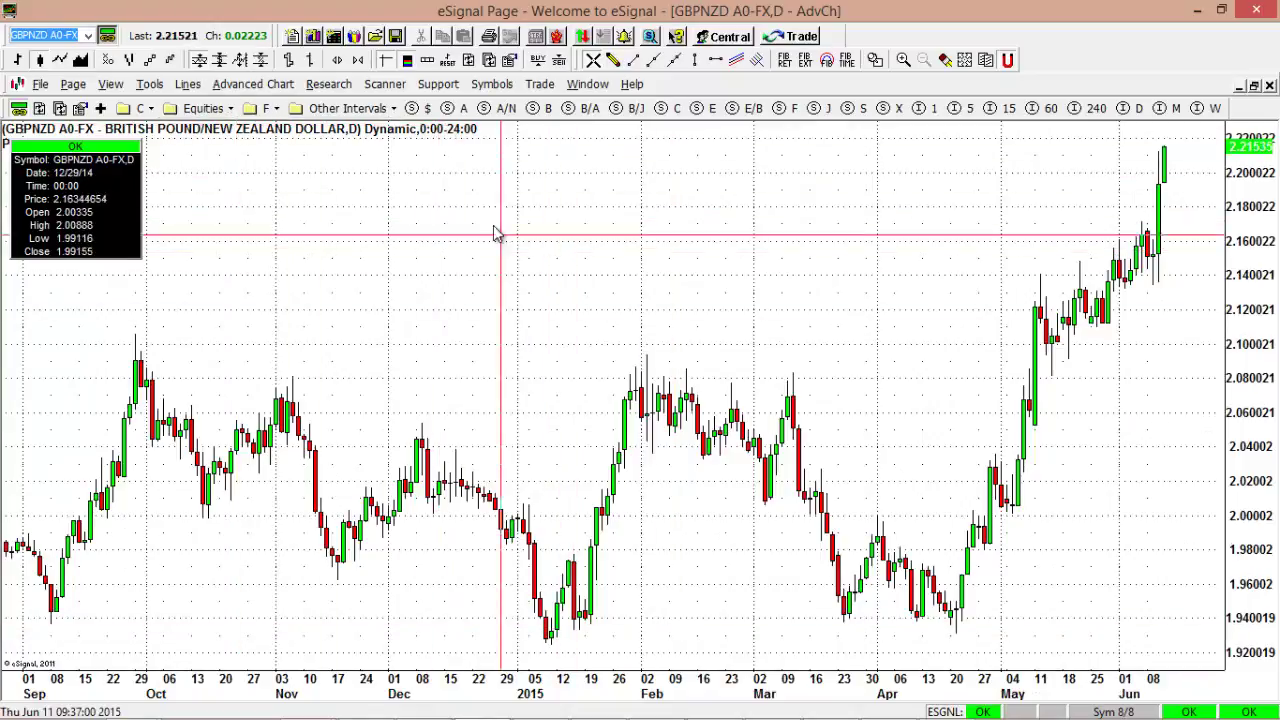
{"action": "left_click_drag", "start_coordinate": [534, 243], "coordinate": [500, 244]}
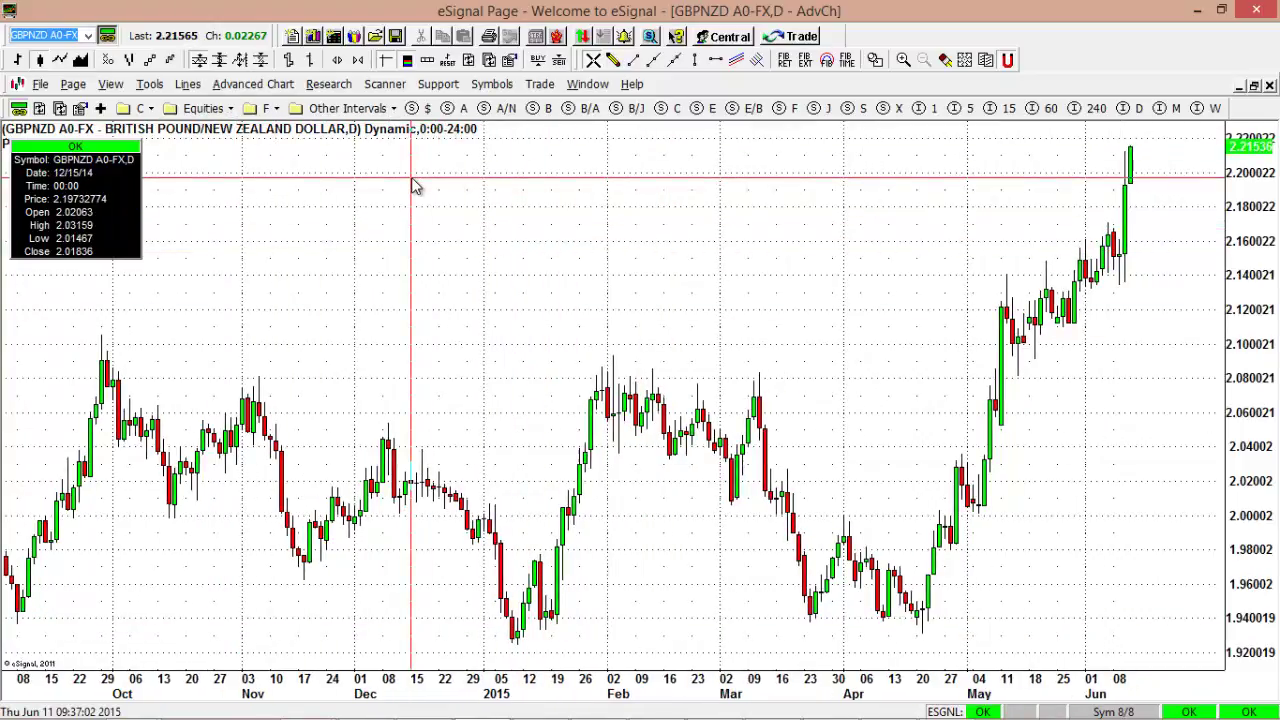
Show the GBP A0-FX chart against the US dollar, examining its 5-minute candles and returning to the daily interval.
{"action": "left_click", "coordinate": [548, 109]}
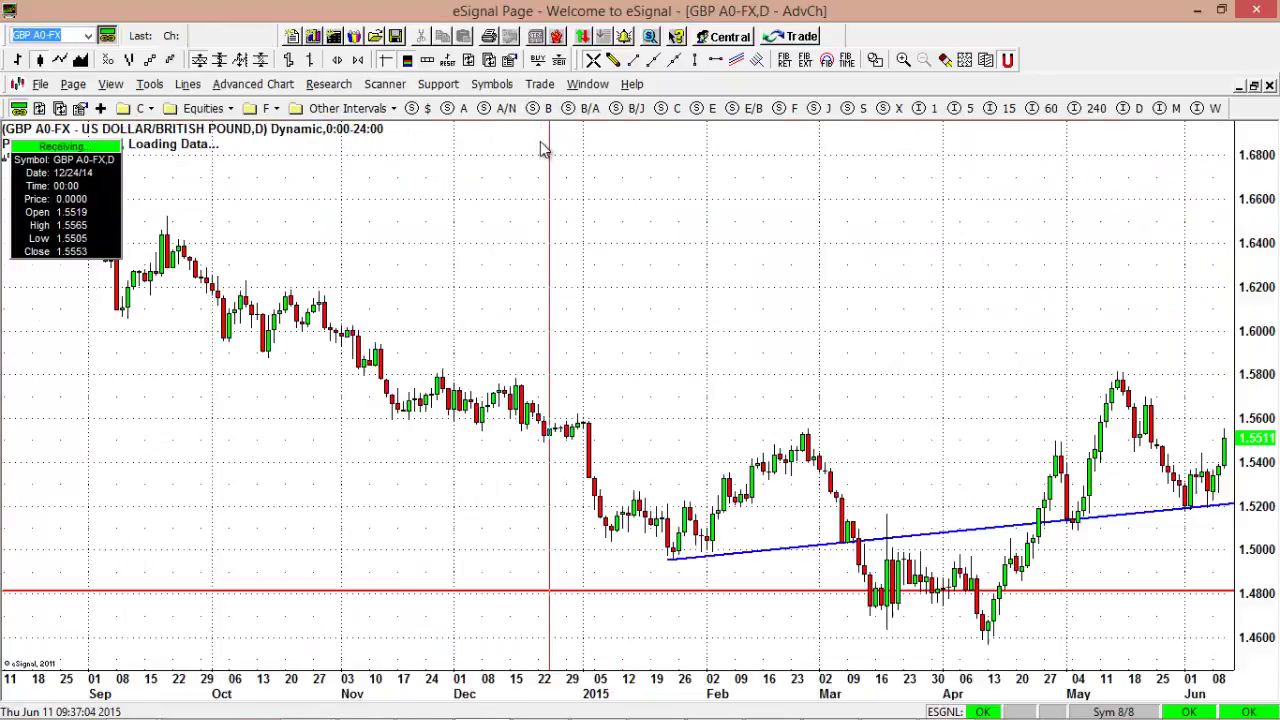
{"action": "left_click", "coordinate": [964, 110]}
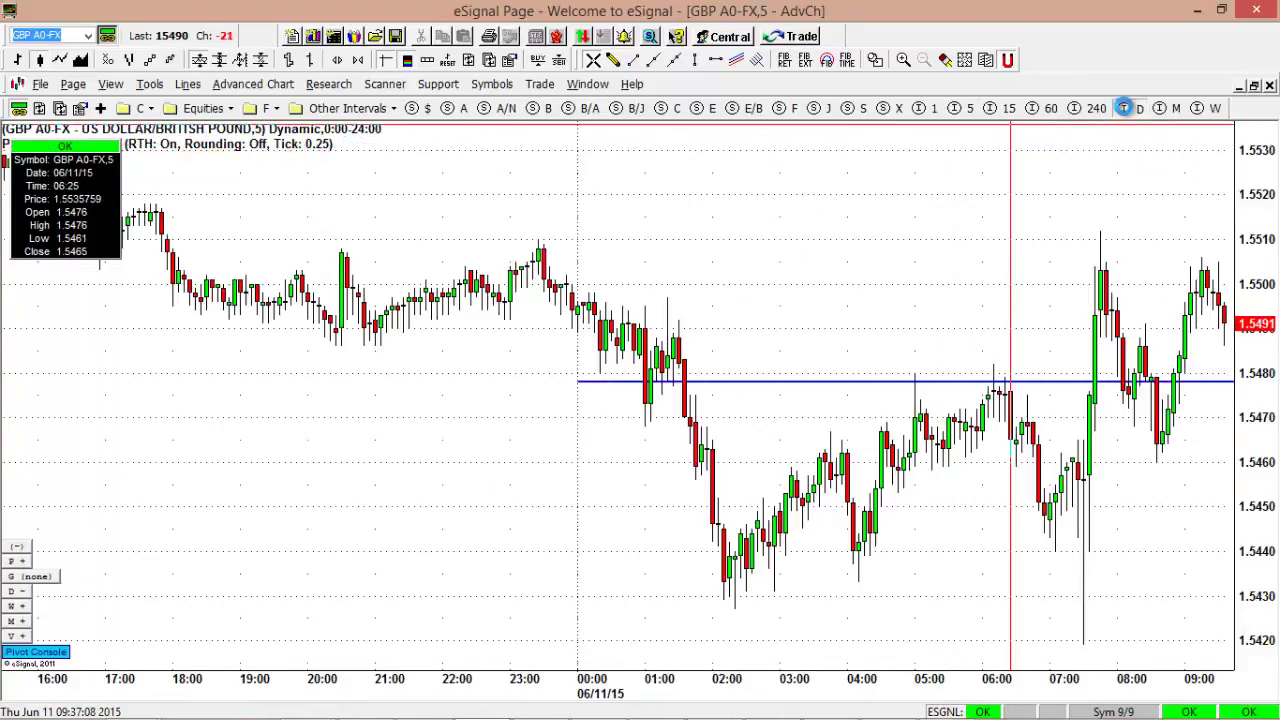
{"action": "left_click", "coordinate": [1124, 108]}
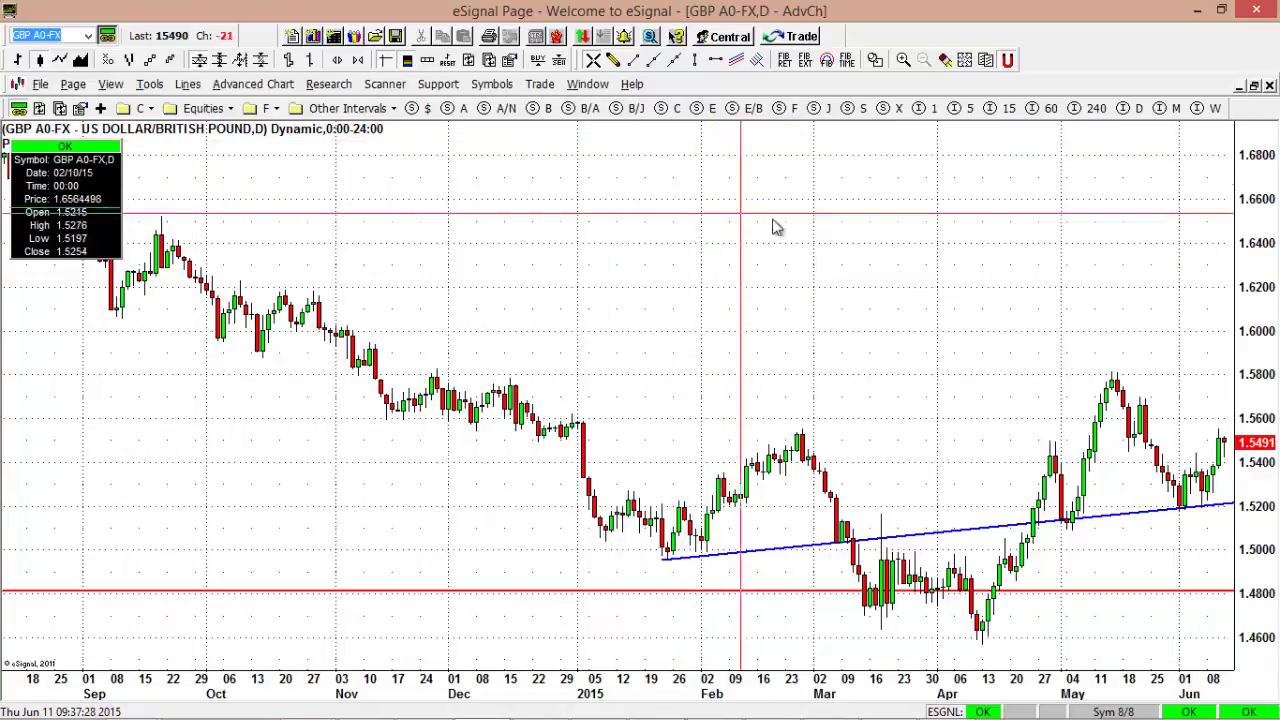
{"action": "left_click_drag", "start_coordinate": [806, 282], "coordinate": [760, 243]}
Examine the GBPJPY A0-FX chart in daily and weekly candles, and return to the daily view reaching back to December 2013.
{"action": "left_click", "coordinate": [634, 108]}
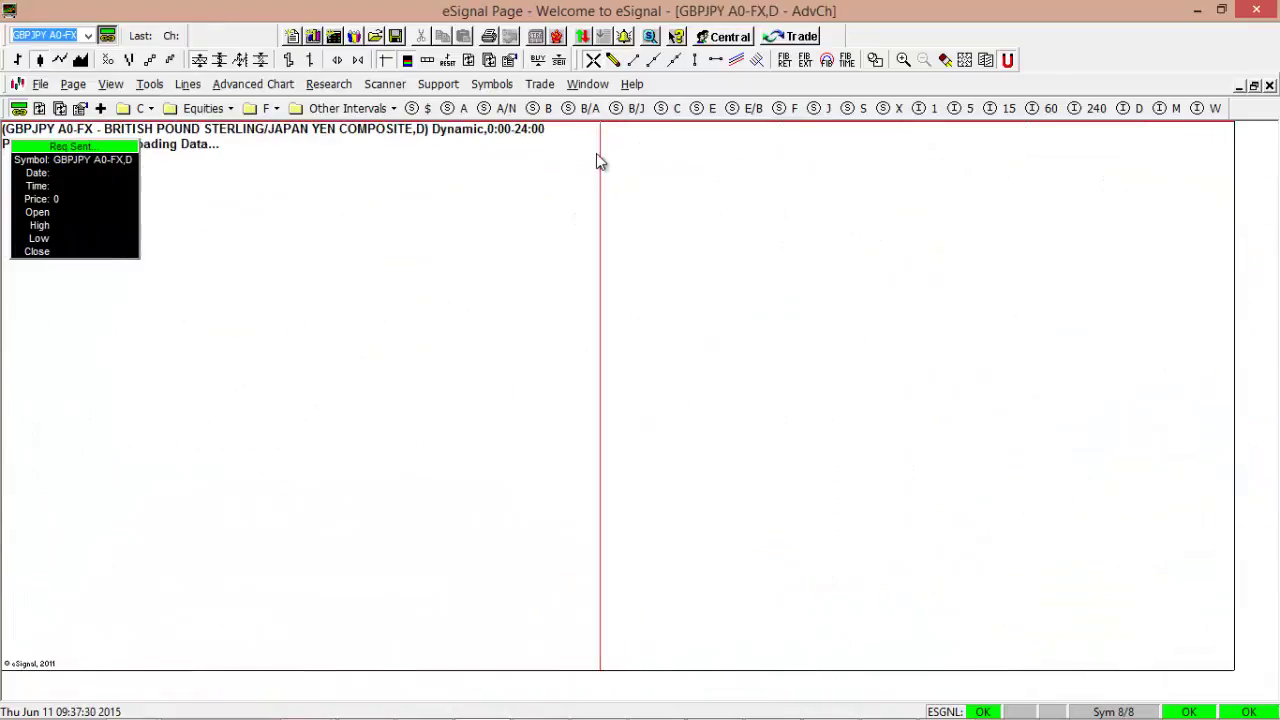
{"action": "scroll", "coordinate": [686, 286], "scroll_direction": "down", "scroll_amount": 2}
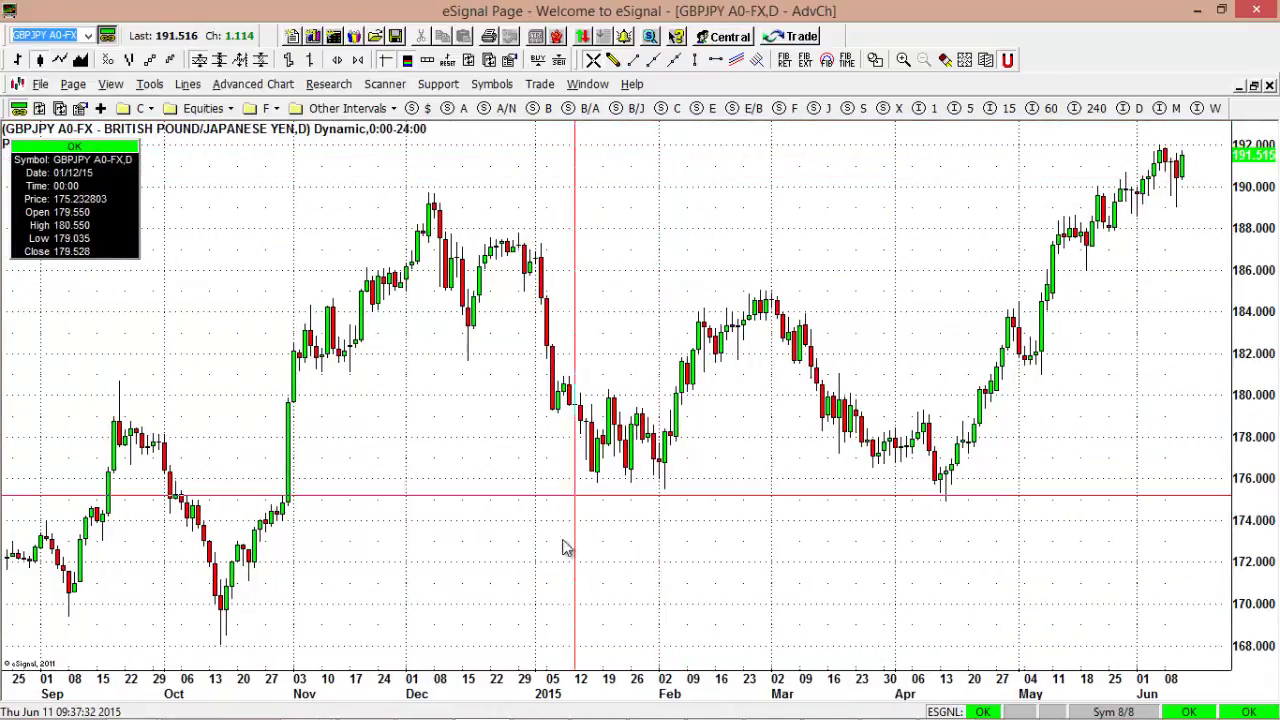
{"action": "left_click_drag", "start_coordinate": [524, 678], "coordinate": [646, 676]}
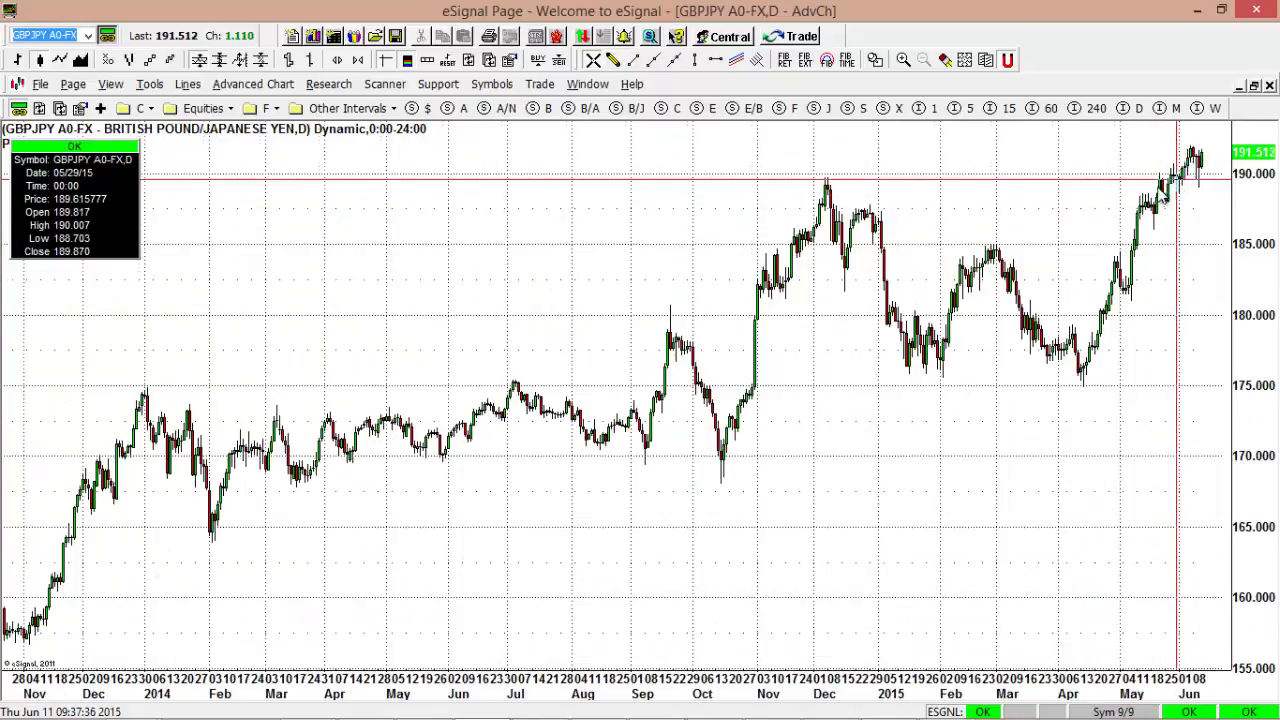
{"action": "scroll", "coordinate": [1177, 180], "scroll_direction": "down", "scroll_amount": 1}
{"action": "left_click", "coordinate": [1216, 110]}
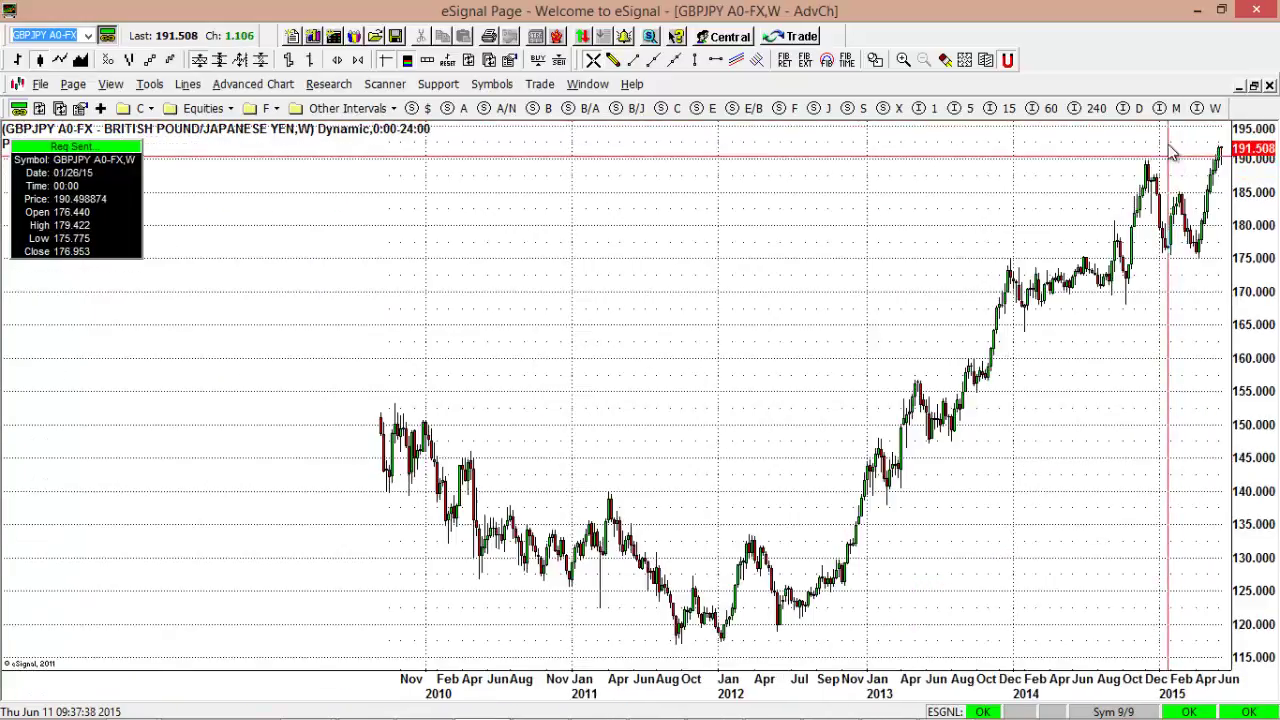
{"action": "left_click", "coordinate": [1136, 110]}
{"action": "scroll", "coordinate": [1052, 233], "scroll_direction": "down", "scroll_amount": 4}
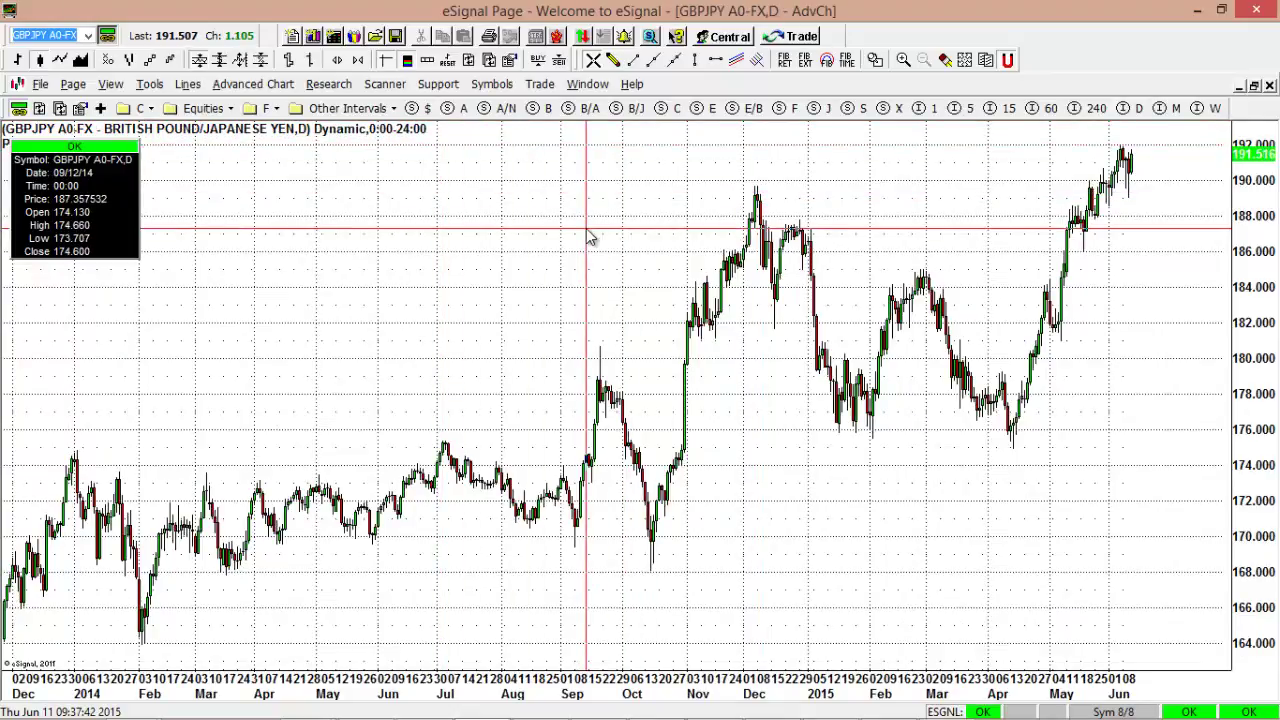
Show the EURCAD A0-FX daily chart with its price history back to mid-2013.
{"action": "left_click", "coordinate": [279, 110]}
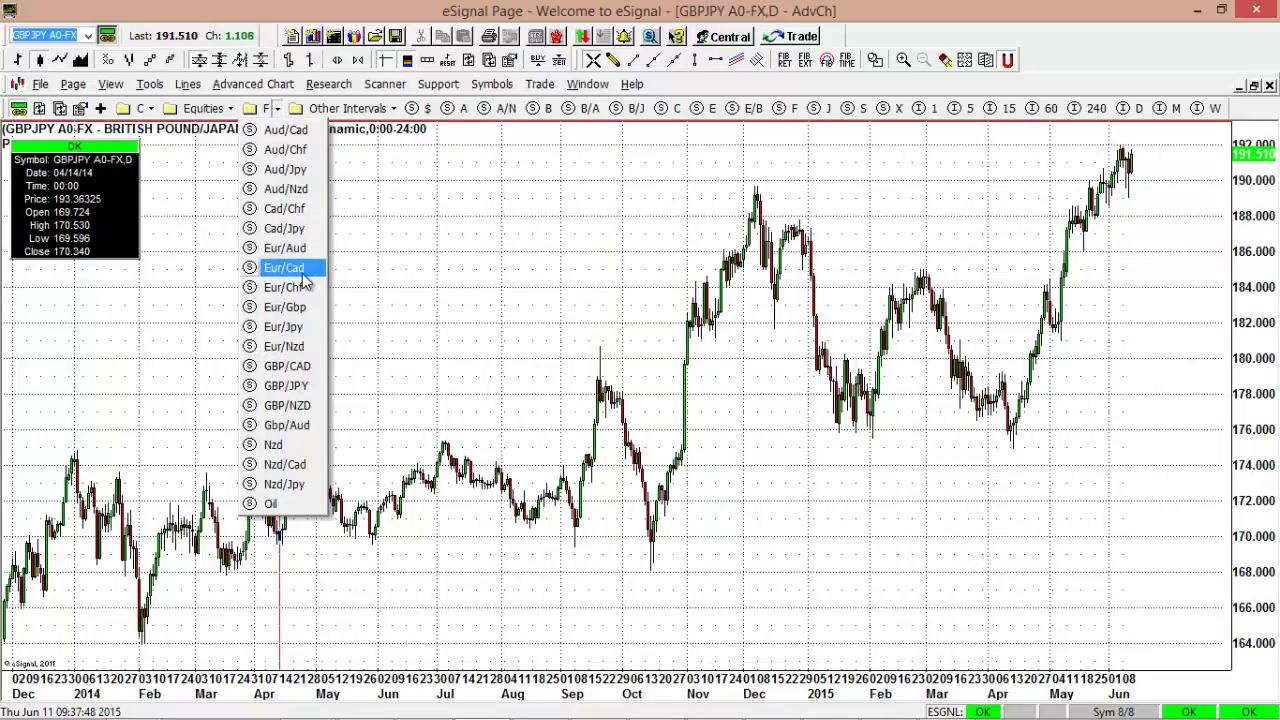
{"action": "left_click", "coordinate": [288, 268]}
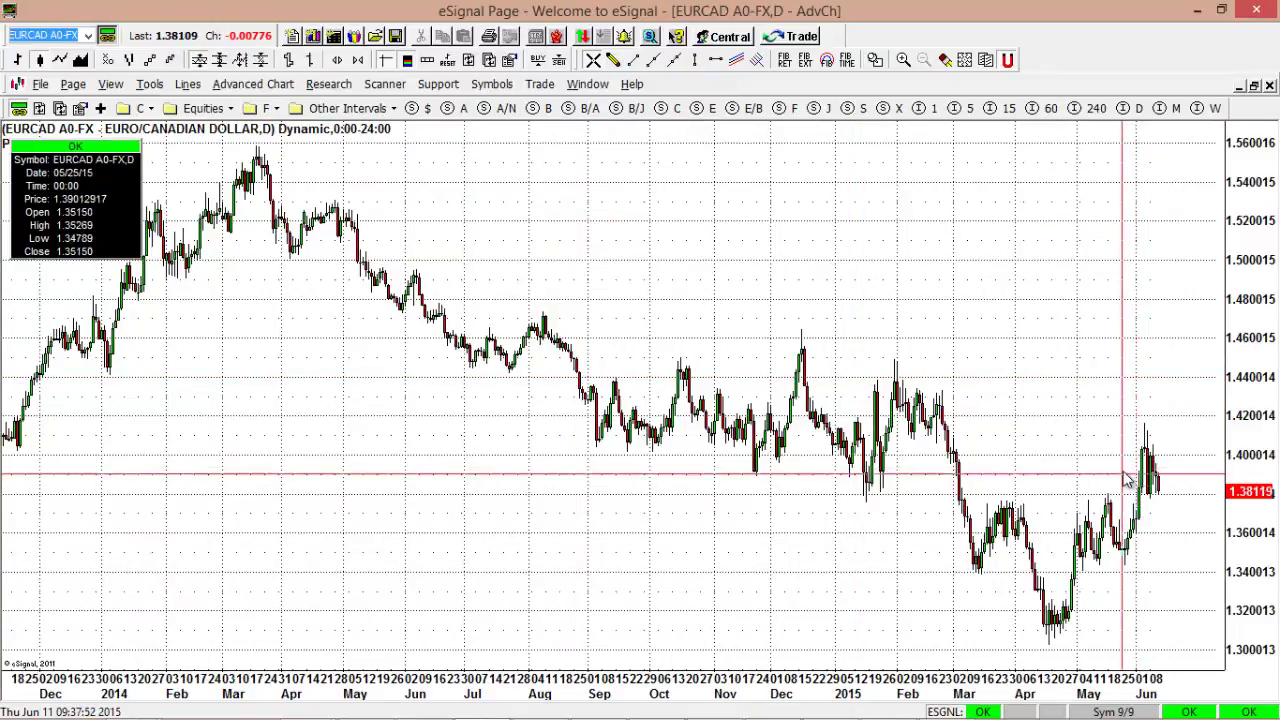
{"action": "scroll", "coordinate": [1057, 505], "scroll_direction": "down", "scroll_amount": 5}
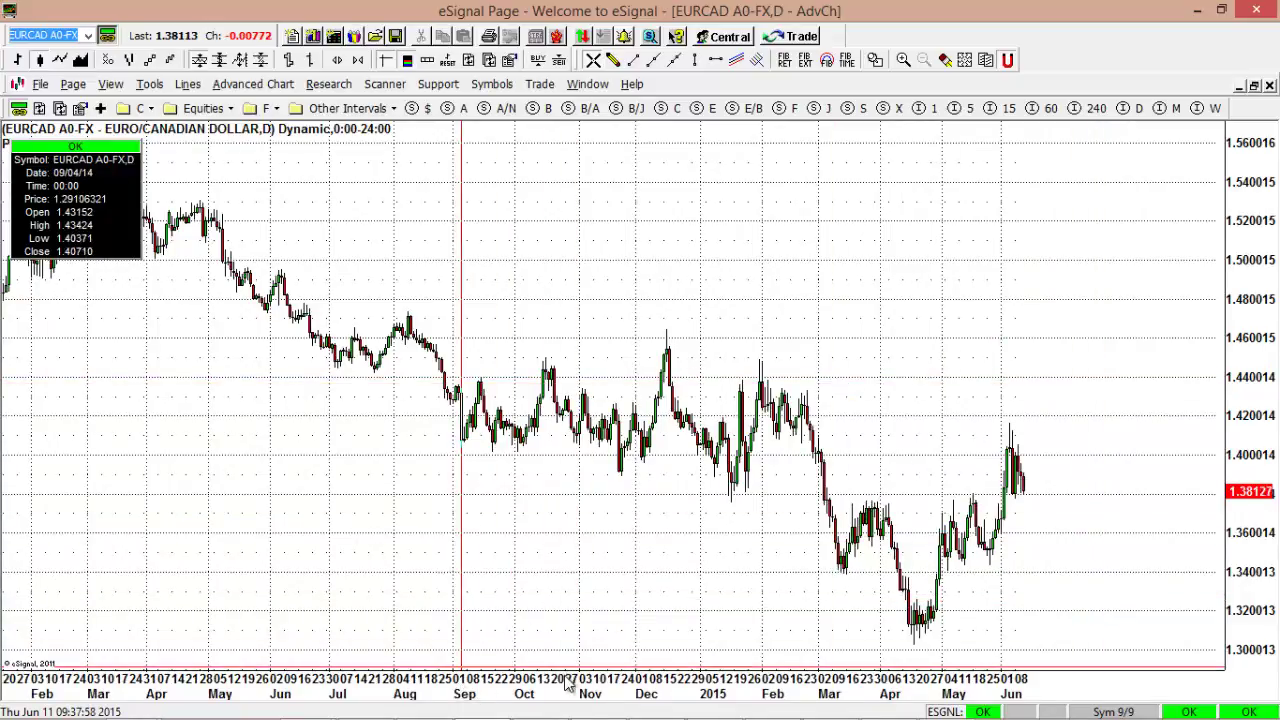
{"action": "left_click_drag", "start_coordinate": [568, 682], "coordinate": [576, 681]}
{"action": "left_click_drag", "start_coordinate": [580, 519], "coordinate": [477, 548]}
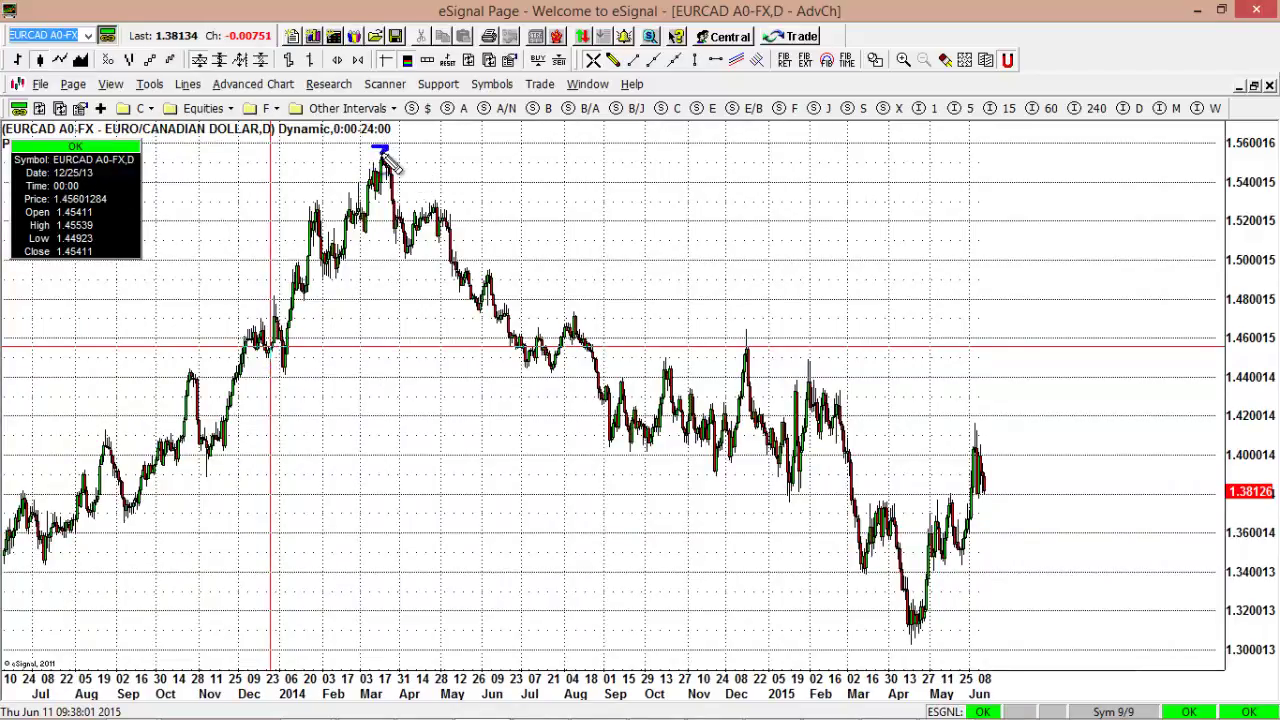
Hand-label the left shoulder (S), head (H) and right shoulder (S) over the early-2014 EURCAD peaks, with a stroke down from the head.
{"action": "mouse_move", "coordinate": [386, 160]}
{"action": "left_mouse_down"}
{"action": "mouse_move", "coordinate": [419, 204]}
{"action": "mouse_move", "coordinate": [410, 162]}
{"action": "left_mouse_up"}
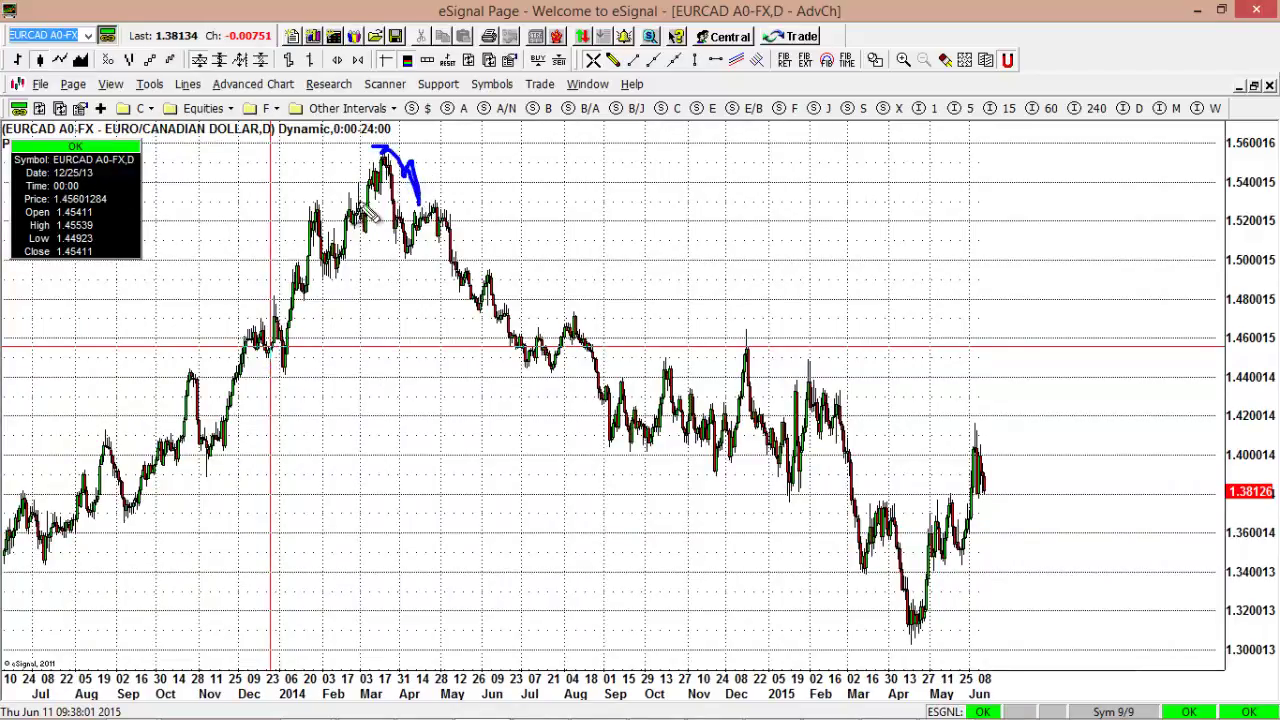
{"action": "left_click_drag", "start_coordinate": [312, 180], "coordinate": [310, 208]}
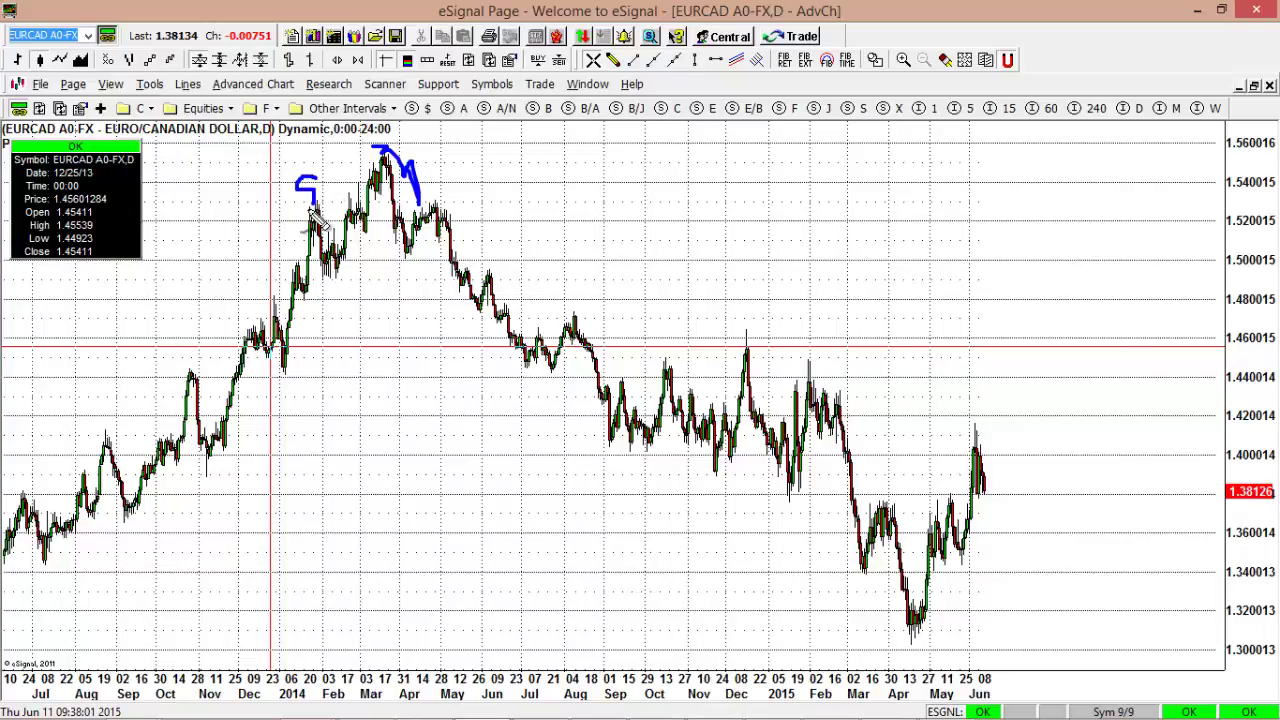
{"action": "left_click_drag", "start_coordinate": [448, 174], "coordinate": [455, 232]}
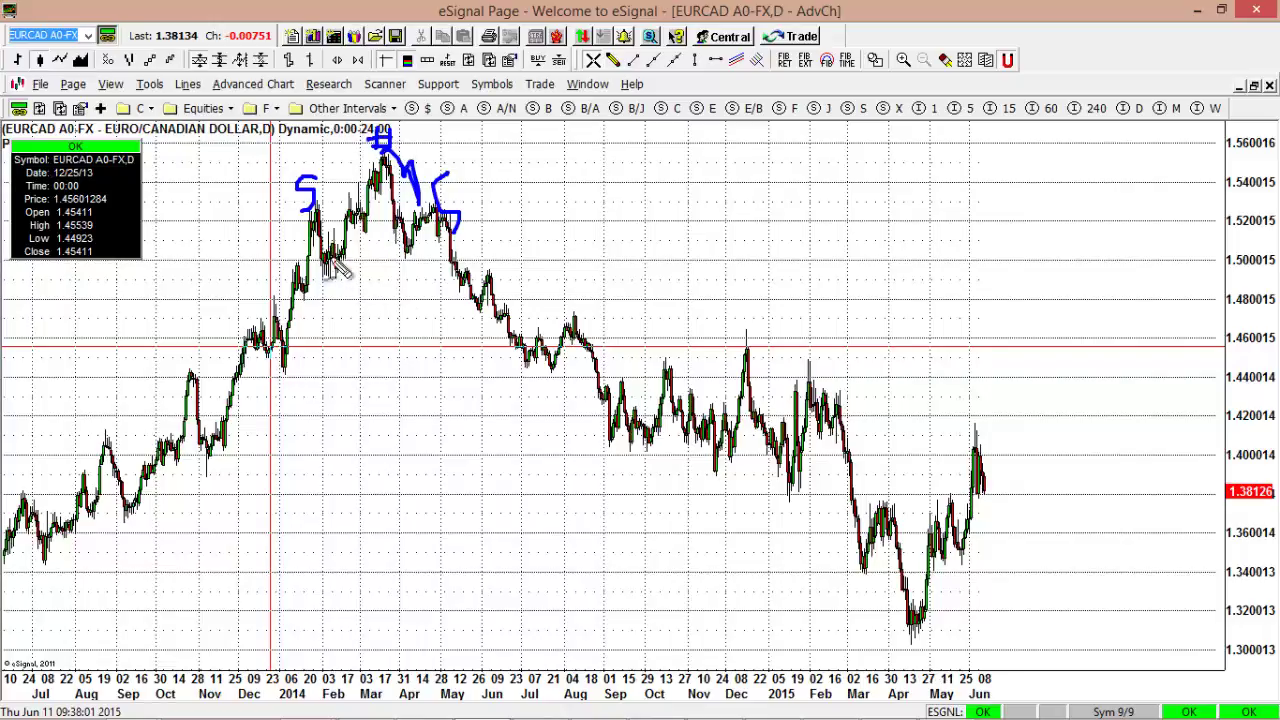
Sketch a rising neckline under the 2014 head-and-shoulders pattern, and trace the pattern and the price swings through to June 2015.
{"action": "left_click_drag", "start_coordinate": [323, 271], "coordinate": [515, 228]}
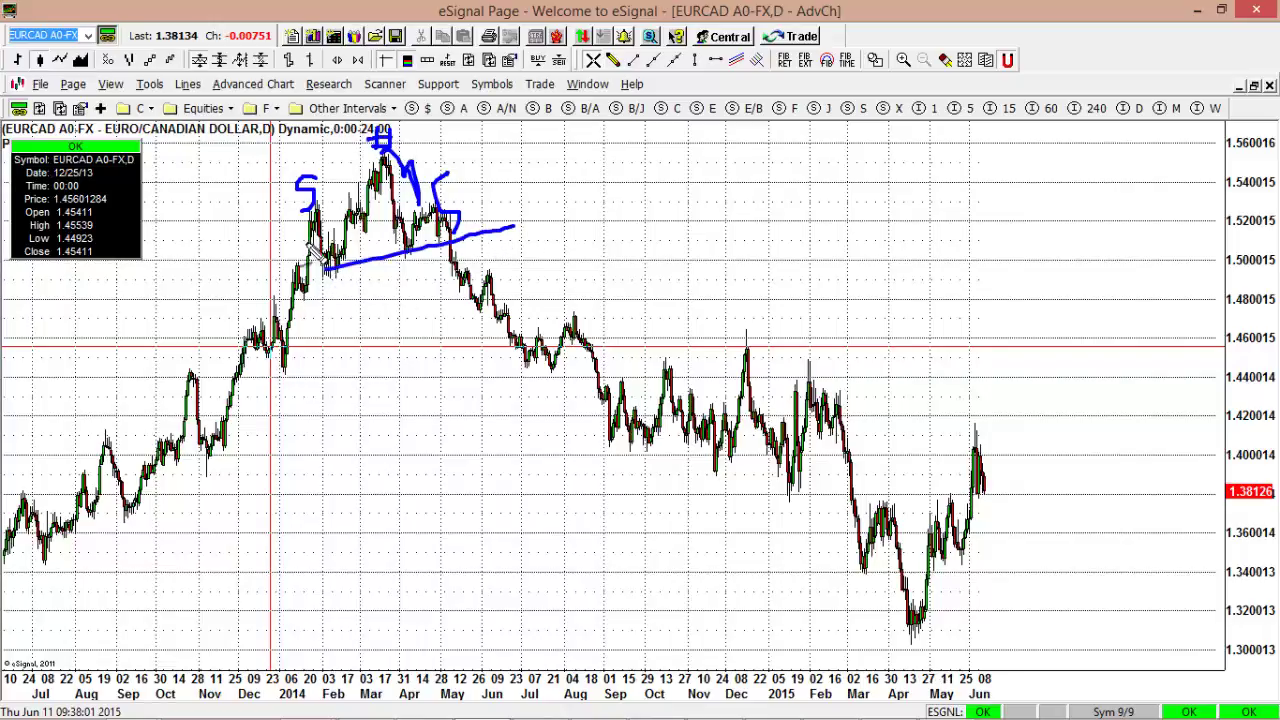
{"action": "mouse_move", "coordinate": [303, 293]}
{"action": "left_mouse_down"}
{"action": "mouse_move", "coordinate": [308, 236]}
{"action": "mouse_move", "coordinate": [330, 268]}
{"action": "mouse_move", "coordinate": [385, 160]}
{"action": "mouse_move", "coordinate": [408, 248]}
{"action": "mouse_move", "coordinate": [437, 210]}
{"action": "left_mouse_up"}
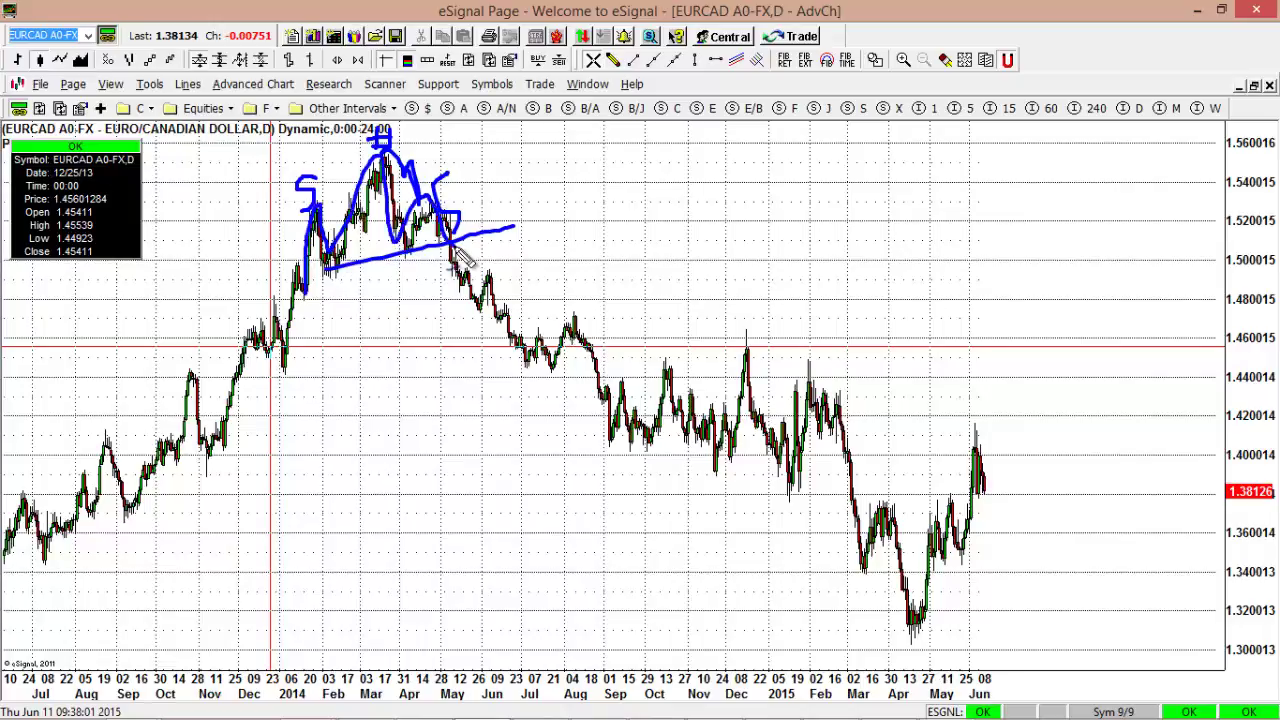
{"action": "mouse_move", "coordinate": [470, 306]}
{"action": "left_mouse_down"}
{"action": "mouse_move", "coordinate": [508, 360]}
{"action": "mouse_move", "coordinate": [580, 325]}
{"action": "mouse_move", "coordinate": [606, 432]}
{"action": "mouse_move", "coordinate": [668, 366]}
{"action": "mouse_move", "coordinate": [738, 457]}
{"action": "mouse_move", "coordinate": [777, 382]}
{"action": "mouse_move", "coordinate": [830, 385]}
{"action": "mouse_move", "coordinate": [888, 588]}
{"action": "mouse_move", "coordinate": [975, 628]}
{"action": "mouse_move", "coordinate": [995, 455]}
{"action": "left_mouse_up"}
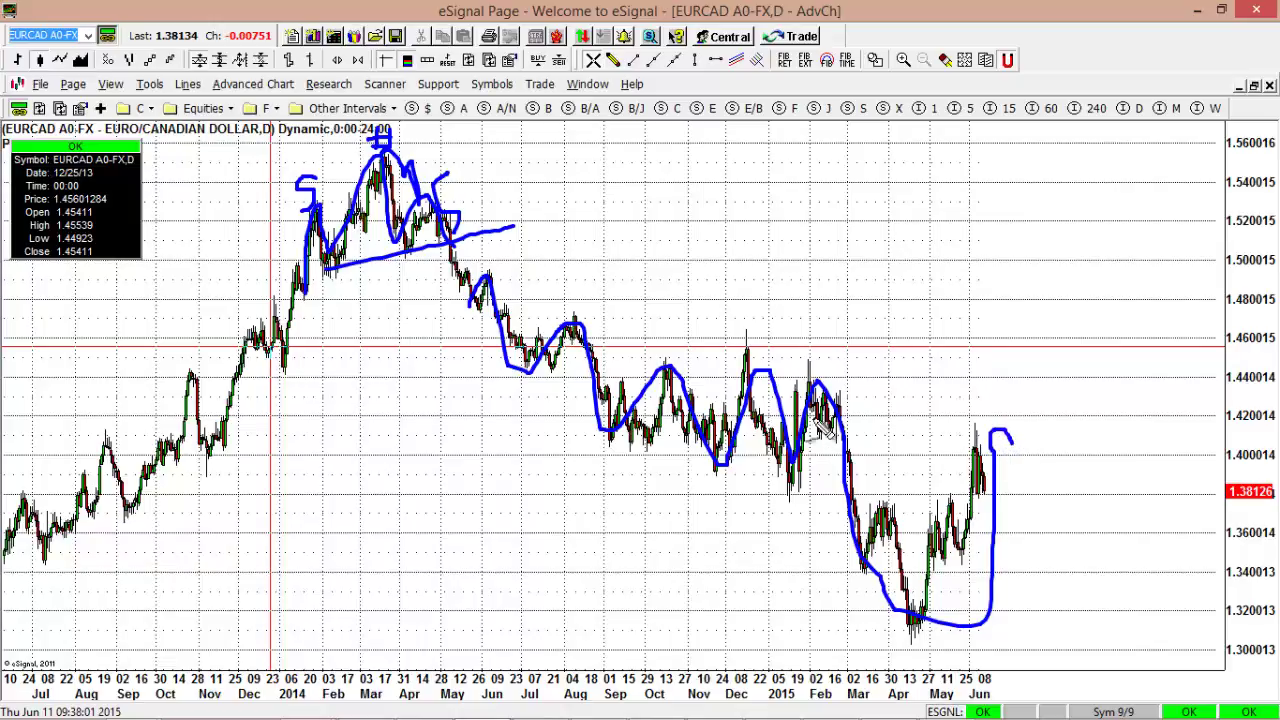
Sketch a short upward arrow above the June 2014 EURCAD swing, and clear all freehand drawing from the chart.
{"action": "left_click_drag", "start_coordinate": [512, 318], "coordinate": [490, 232]}
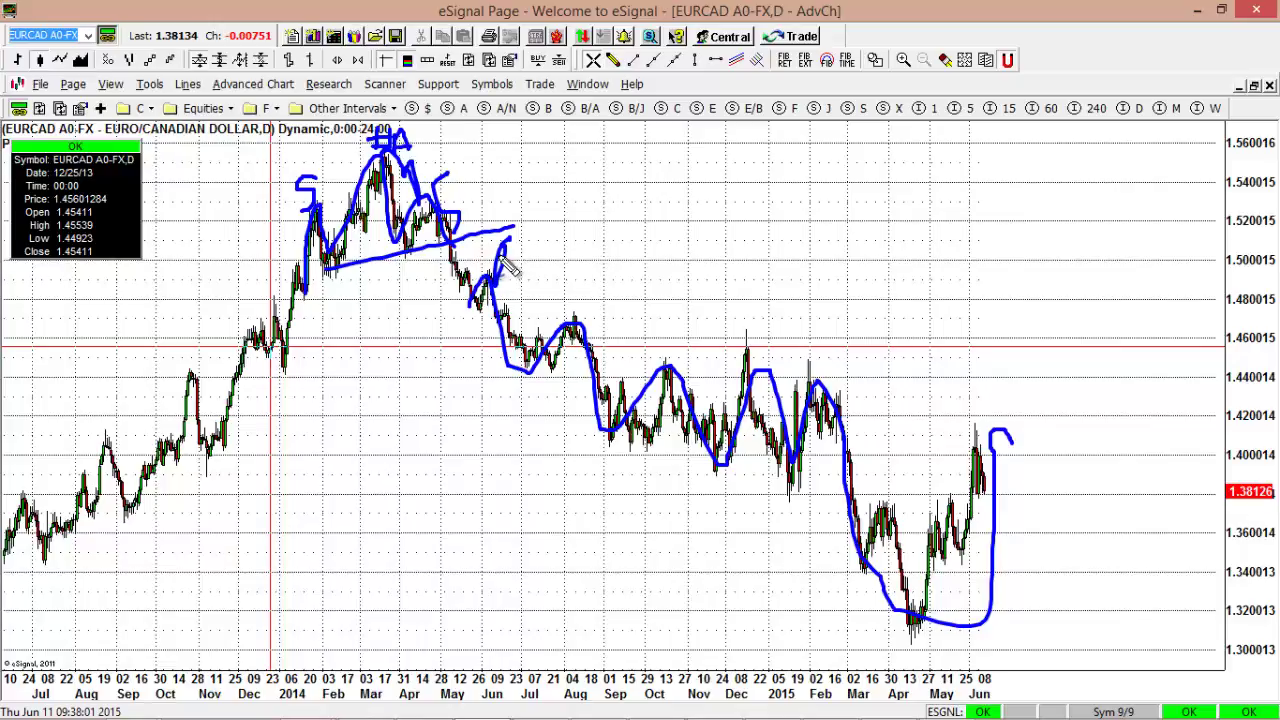
{"action": "key", "text": "Escape"}
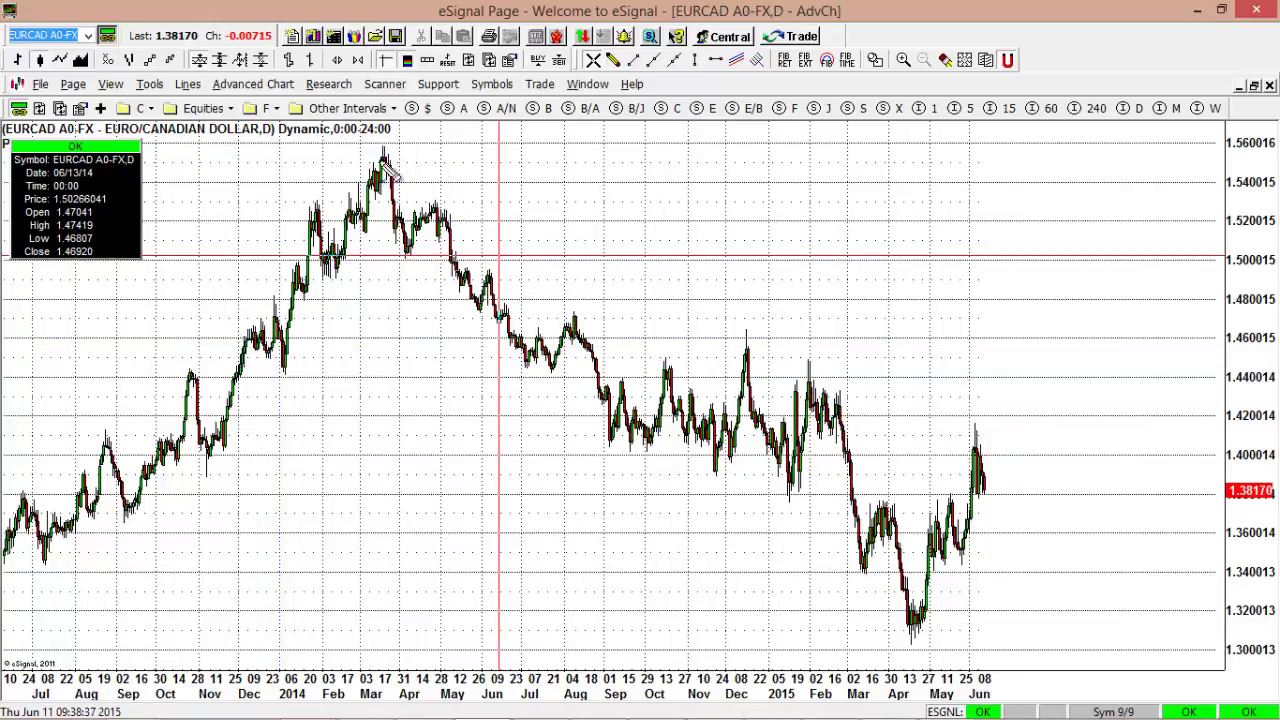
Hand-label the EURCAD swing highs and lows with the letters A to G, from the March 2014 peak to the June 2015 high.
{"action": "left_click_drag", "start_coordinate": [385, 148], "coordinate": [397, 130]}
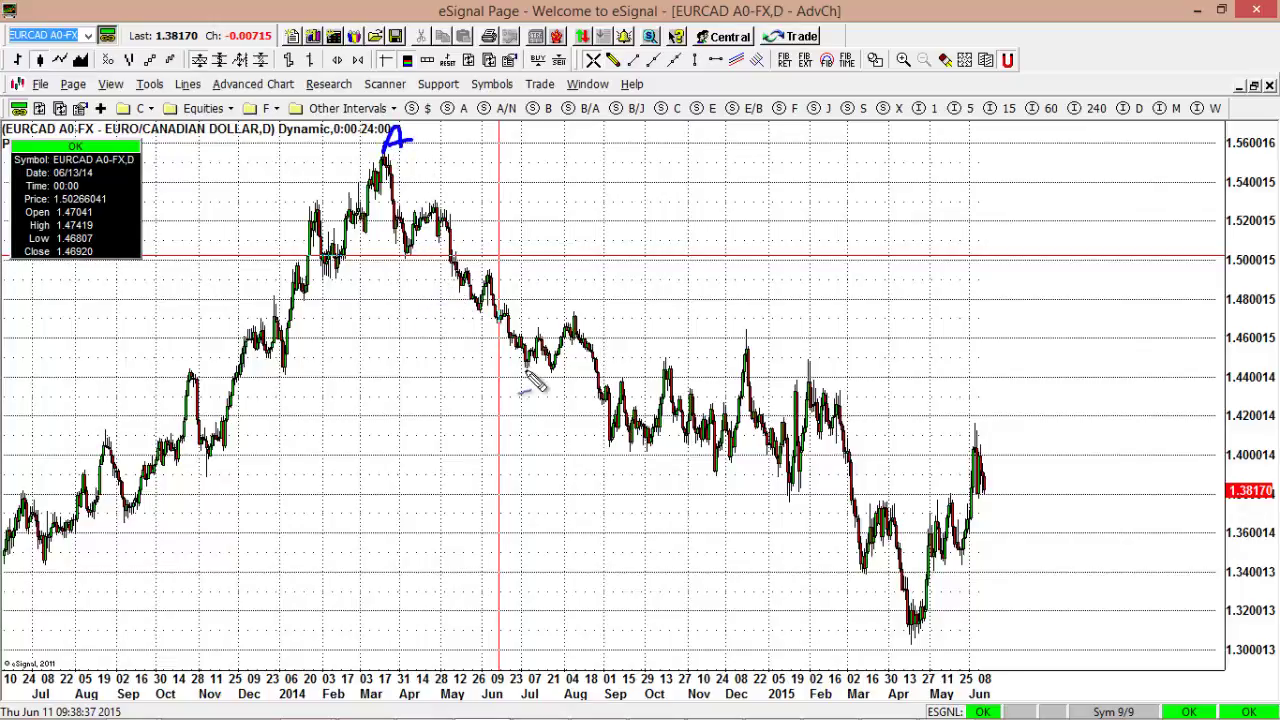
{"action": "left_click_drag", "start_coordinate": [518, 366], "coordinate": [518, 386]}
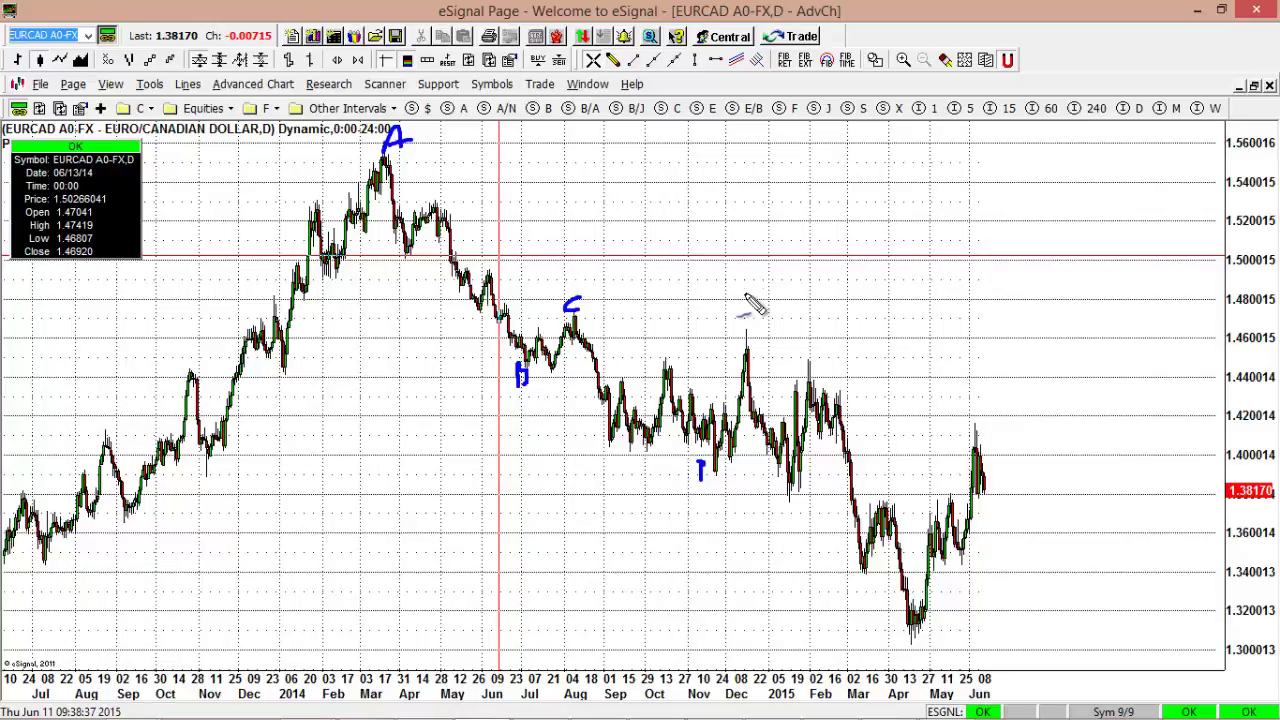
{"action": "mouse_move", "coordinate": [746, 288]}
{"action": "left_mouse_down"}
{"action": "mouse_move", "coordinate": [742, 325]}
{"action": "mouse_move", "coordinate": [763, 285]}
{"action": "left_mouse_up"}
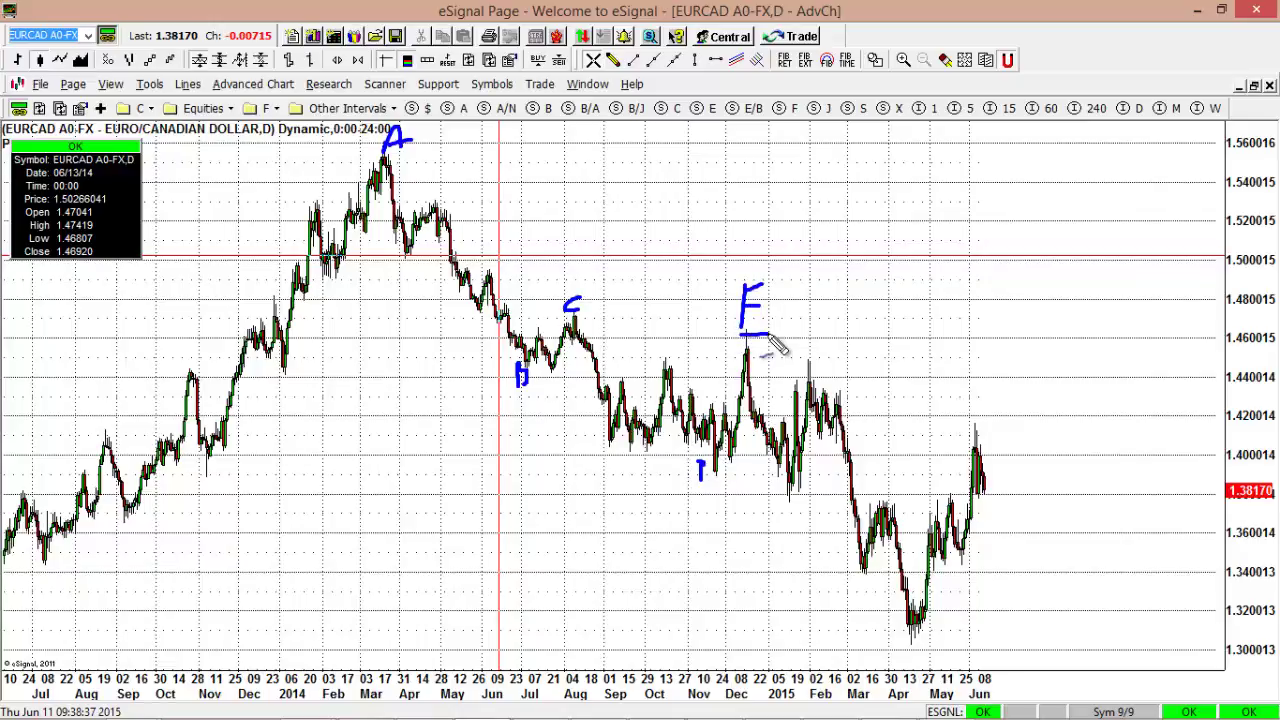
{"action": "mouse_move", "coordinate": [914, 610]}
{"action": "left_mouse_down"}
{"action": "mouse_move", "coordinate": [906, 640]}
{"action": "mouse_move", "coordinate": [930, 612]}
{"action": "mouse_move", "coordinate": [926, 624]}
{"action": "left_mouse_up"}
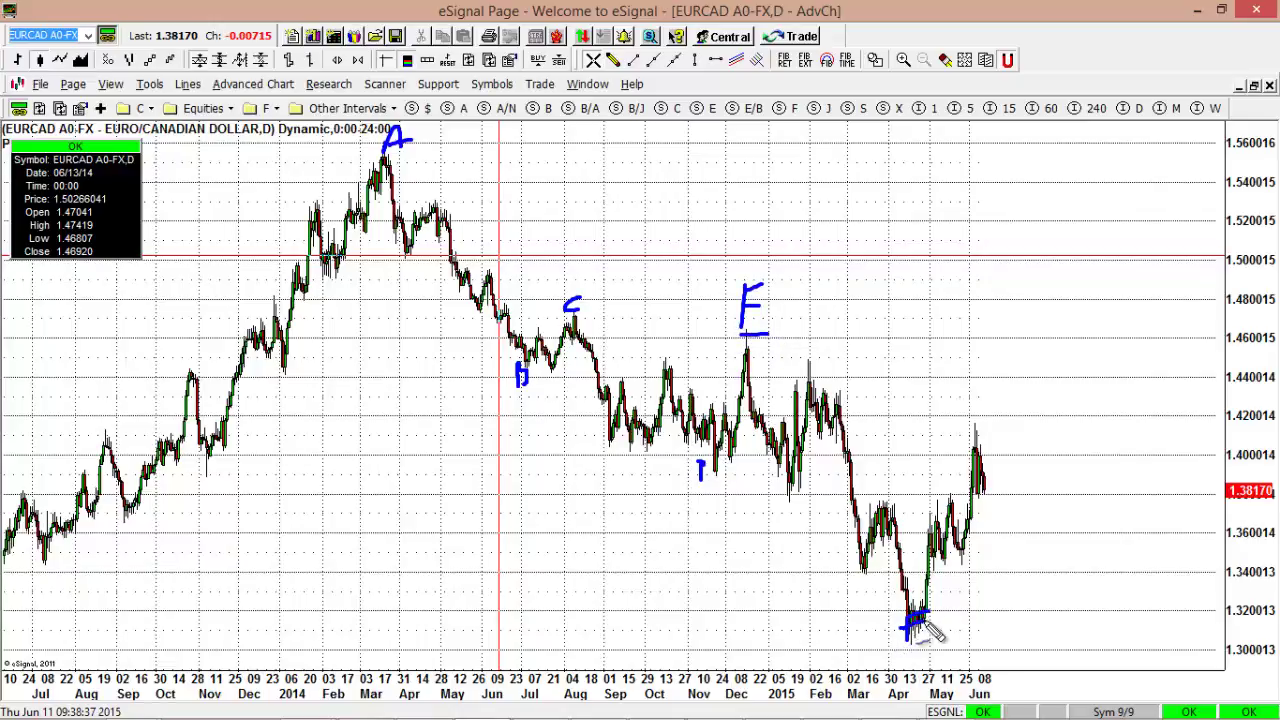
{"action": "left_click_drag", "start_coordinate": [993, 403], "coordinate": [978, 428]}
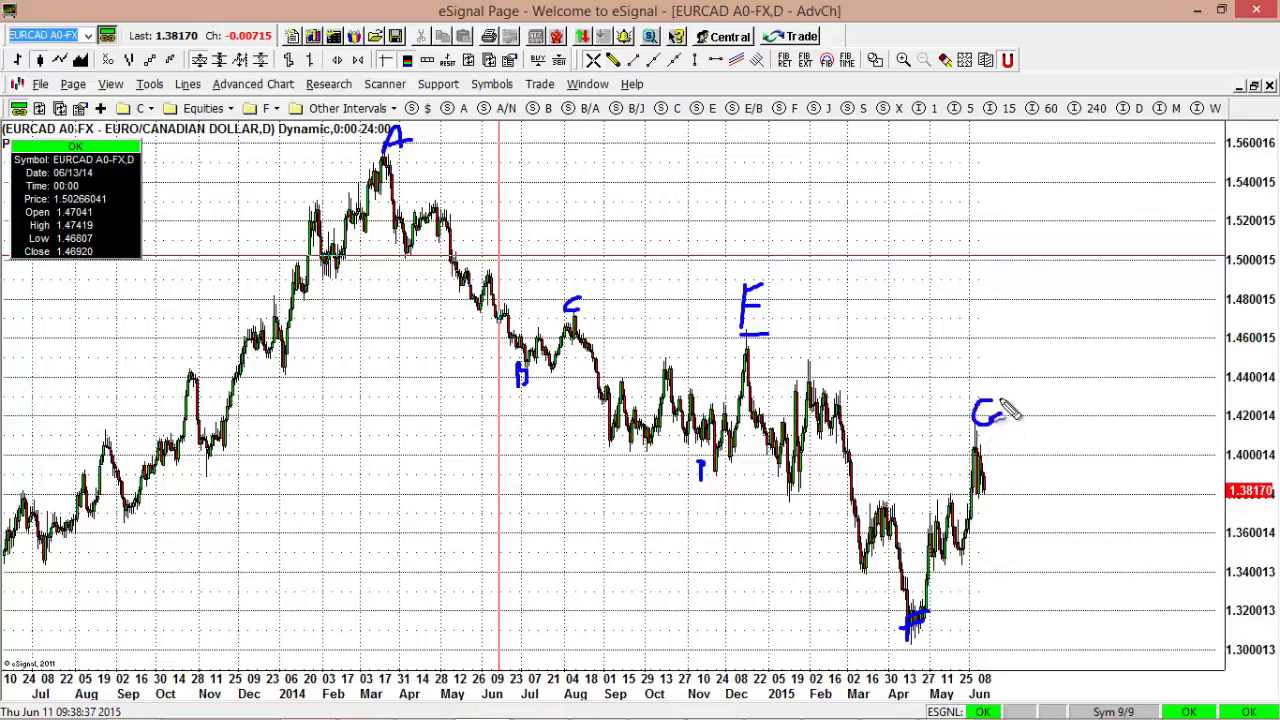
Sketch a short upward arrow beside point G and a long downward arrow from the latest EURCAD price to about 1.30.
{"action": "left_click_drag", "start_coordinate": [1026, 362], "coordinate": [1025, 414]}
{"action": "mouse_move", "coordinate": [997, 505]}
{"action": "left_mouse_down"}
{"action": "mouse_move", "coordinate": [1094, 650]}
{"action": "mouse_move", "coordinate": [1064, 648]}
{"action": "left_mouse_up"}
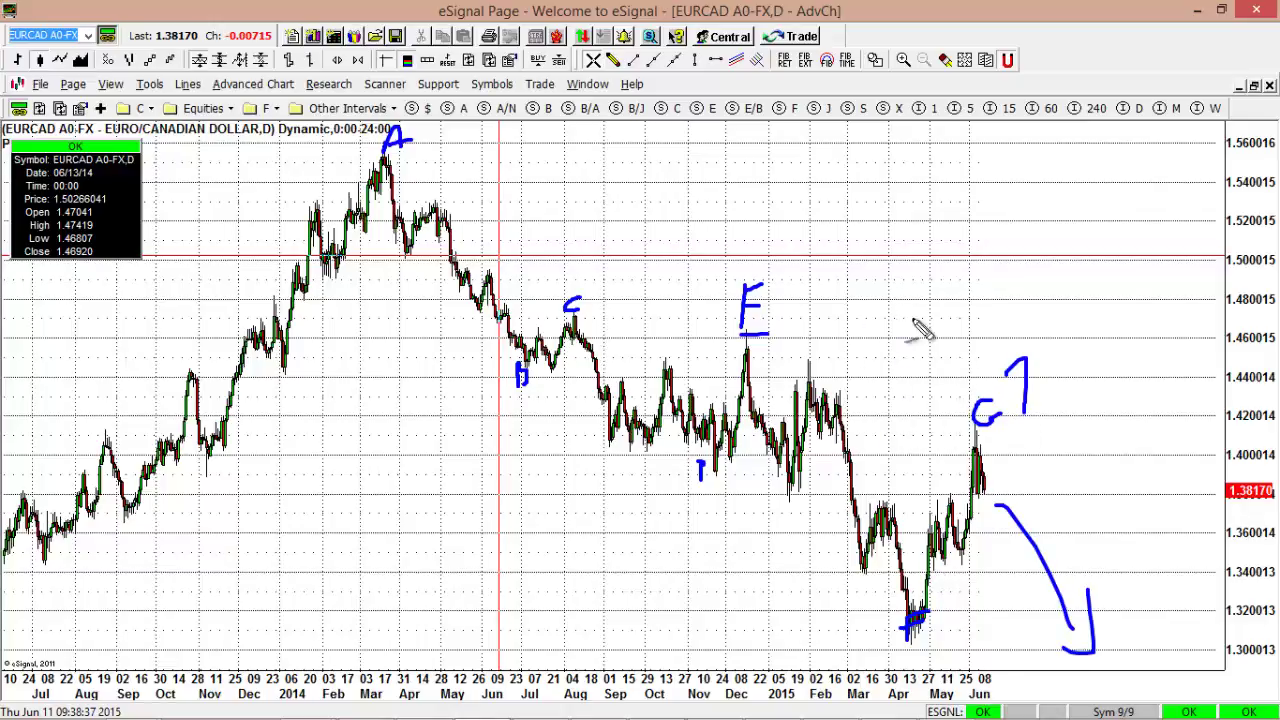
{"action": "left_click_drag", "start_coordinate": [810, 322], "coordinate": [818, 319]}
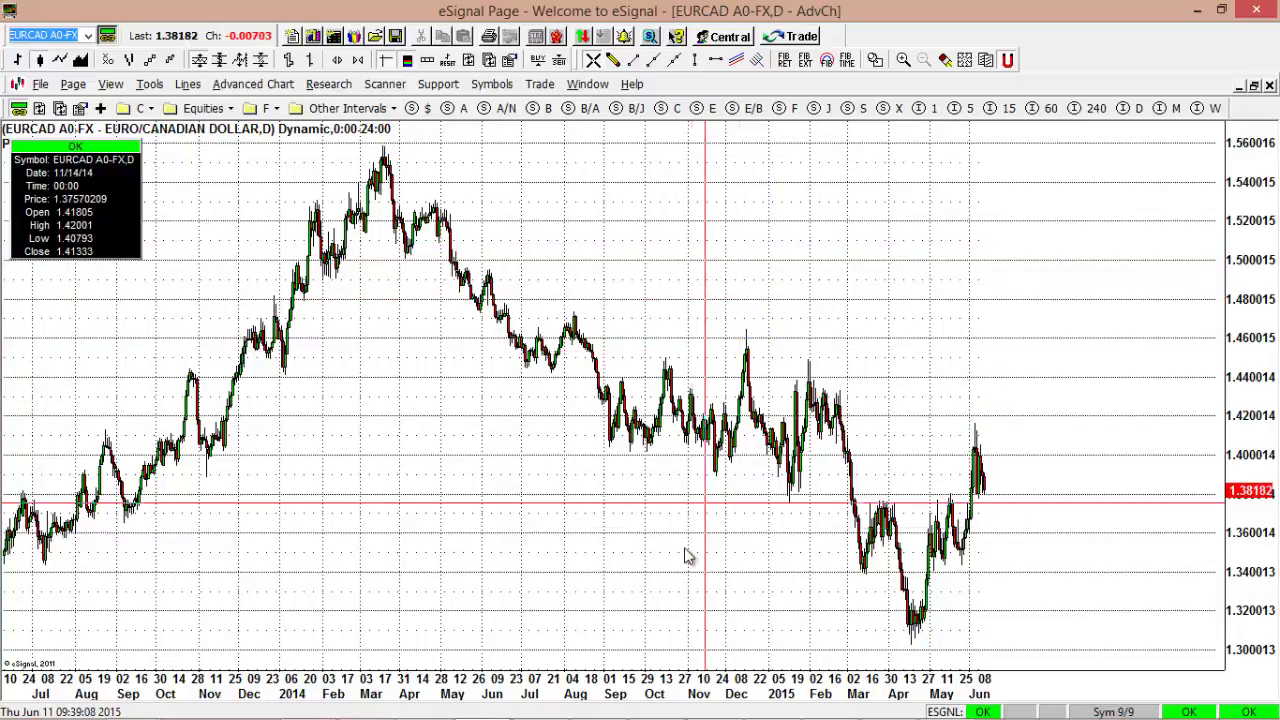
View the recent EURCAD daily candles more closely, reaching back to about July 2014.
{"action": "left_click_drag", "start_coordinate": [607, 676], "coordinate": [566, 668]}
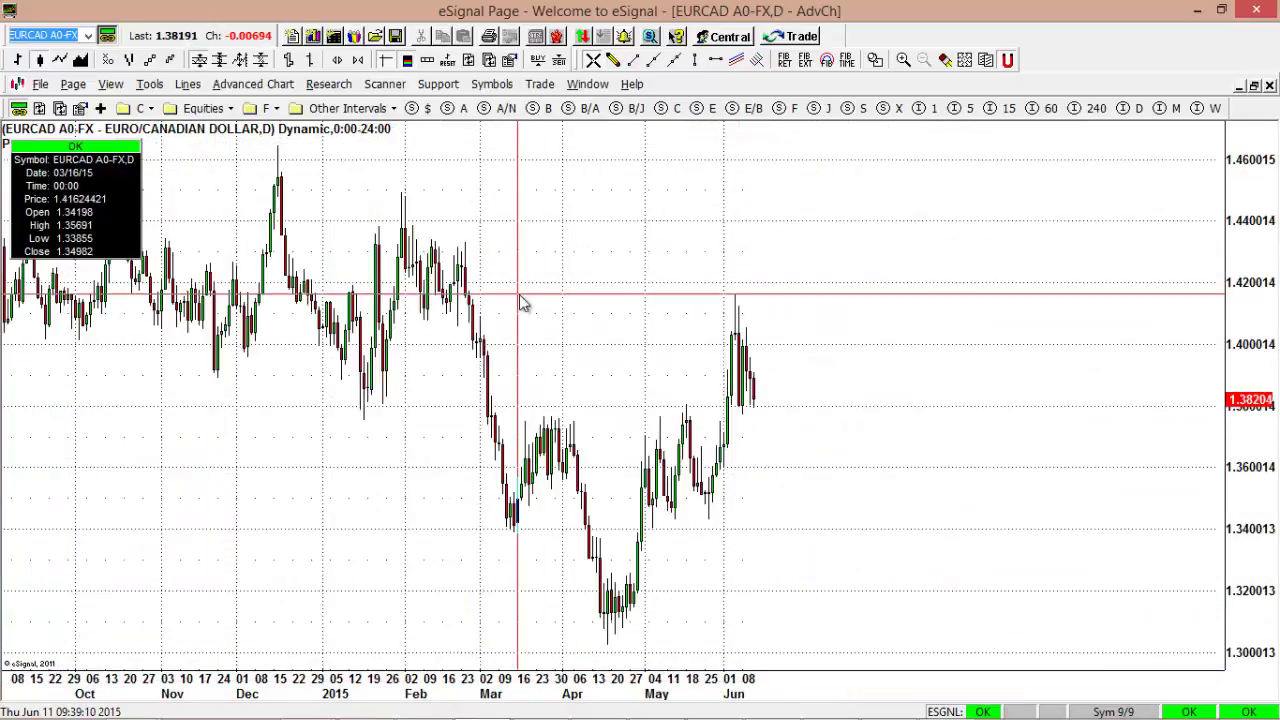
{"action": "left_click_drag", "start_coordinate": [520, 295], "coordinate": [746, 296]}
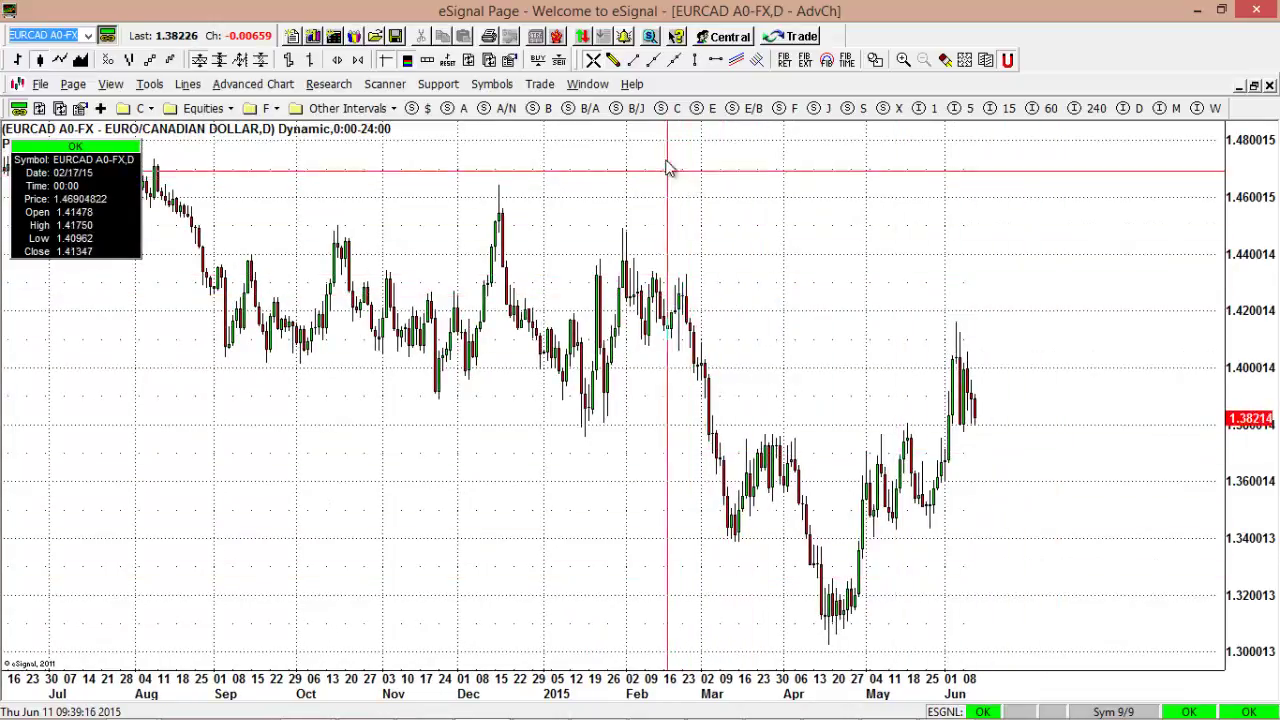
Show the JPY A0-FX daily chart and examine its price action from late 2014 through the June 2015 high.
{"action": "left_click", "coordinate": [826, 110]}
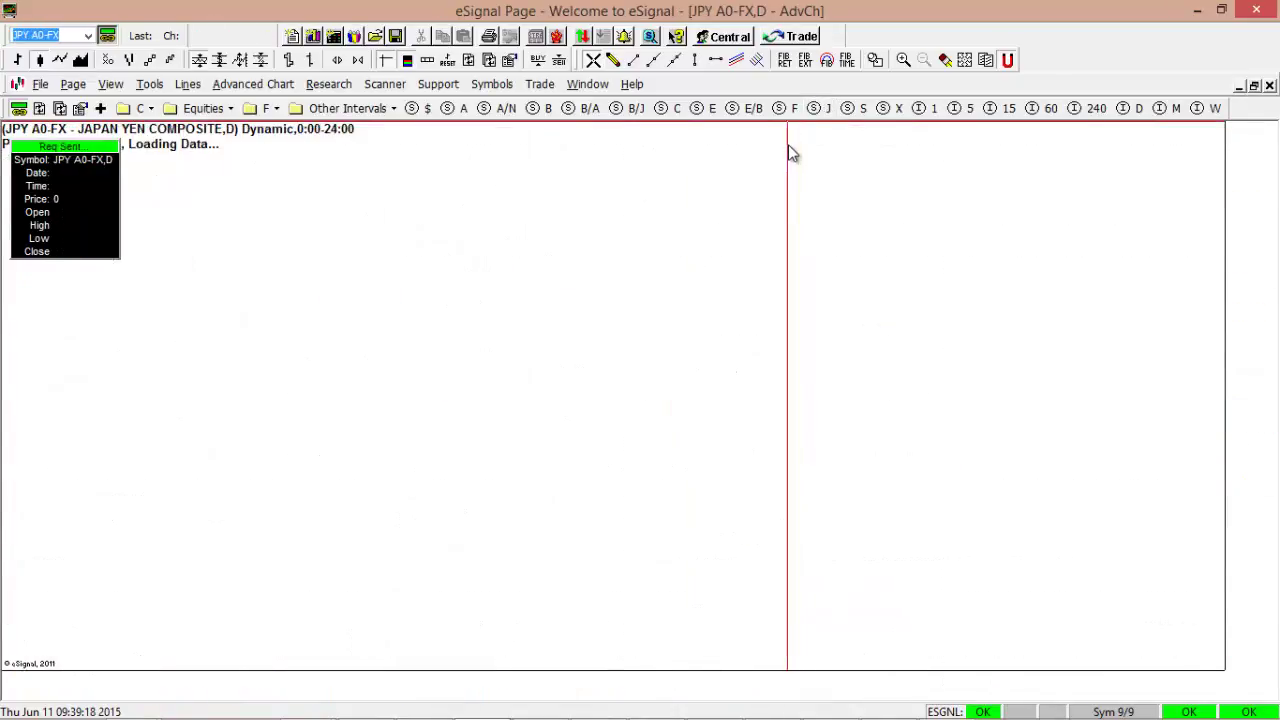
{"action": "left_click_drag", "start_coordinate": [826, 196], "coordinate": [714, 230]}
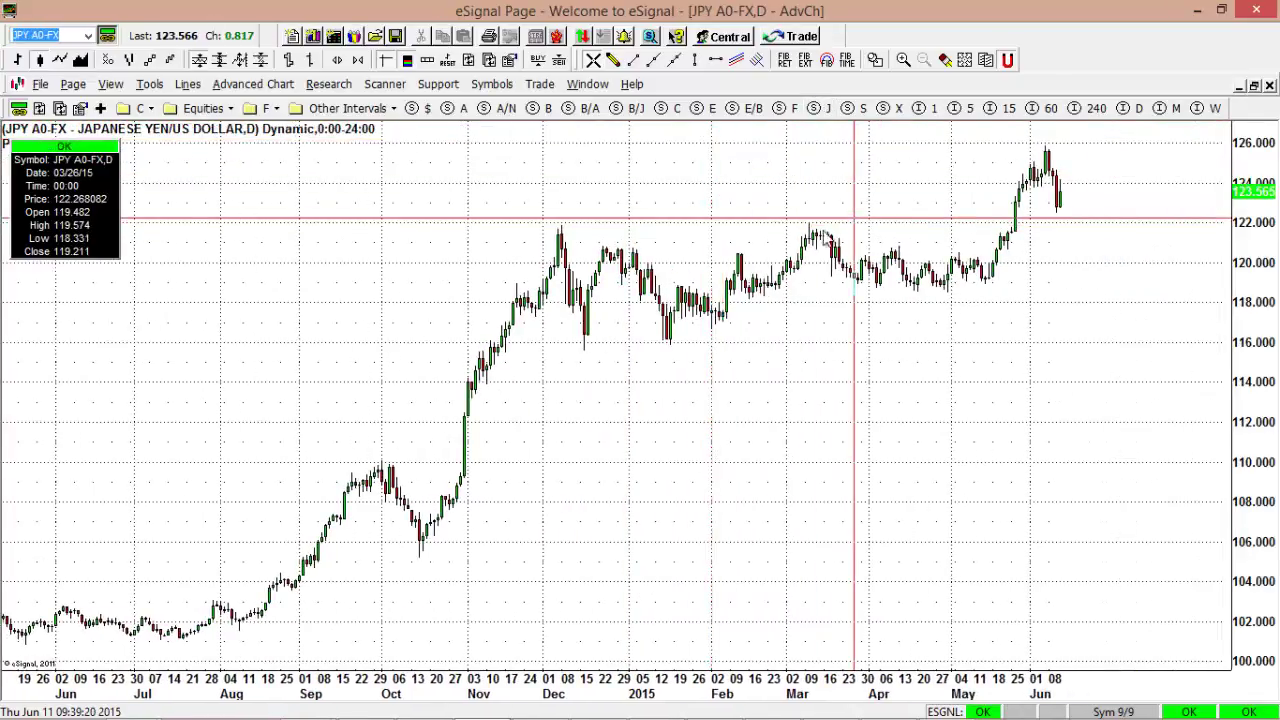
{"action": "left_click_drag", "start_coordinate": [854, 217], "coordinate": [801, 217]}
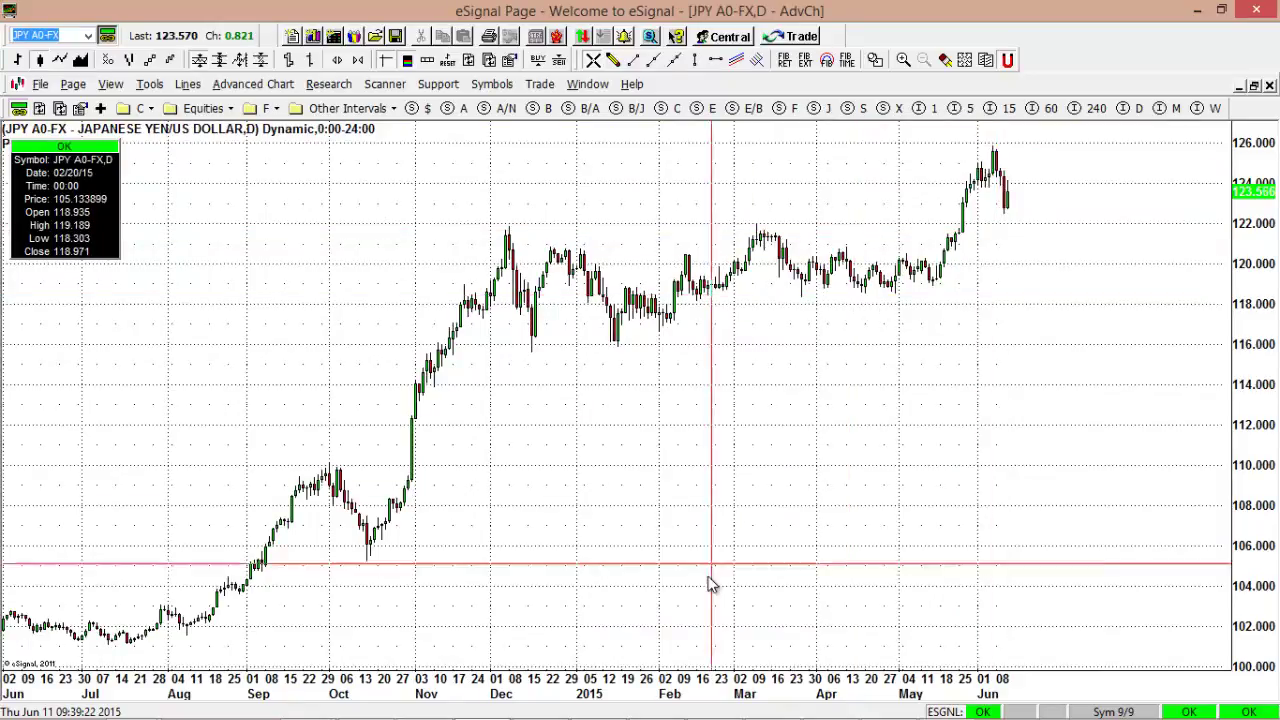
{"action": "left_click_drag", "start_coordinate": [757, 690], "coordinate": [414, 663]}
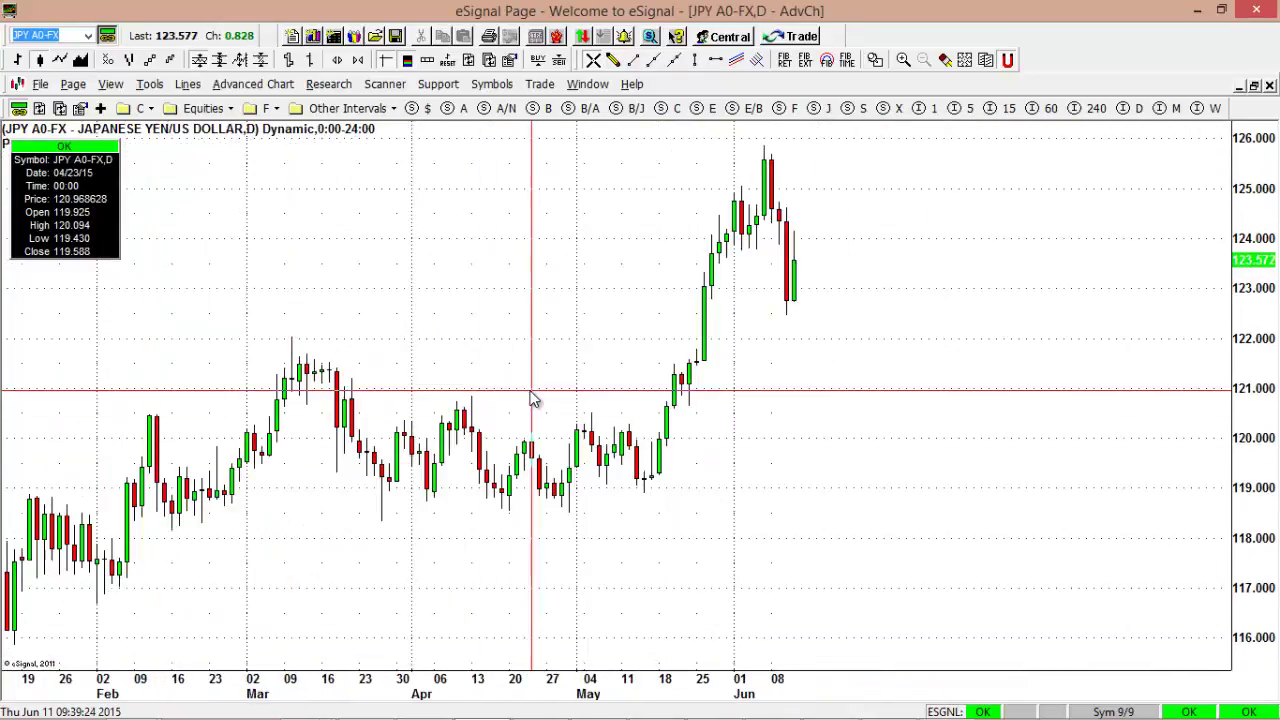
{"action": "left_click_drag", "start_coordinate": [531, 392], "coordinate": [734, 397]}
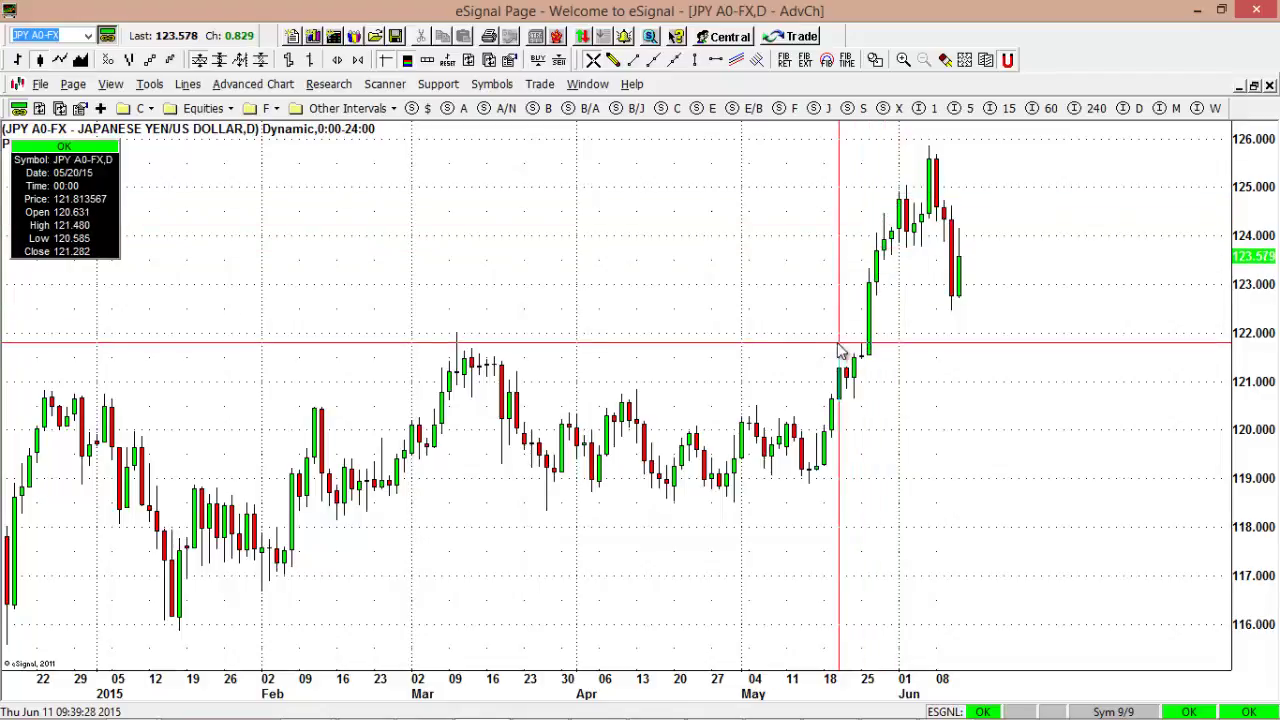
{"action": "scroll", "coordinate": [890, 275], "scroll_direction": "down", "scroll_amount": 3}
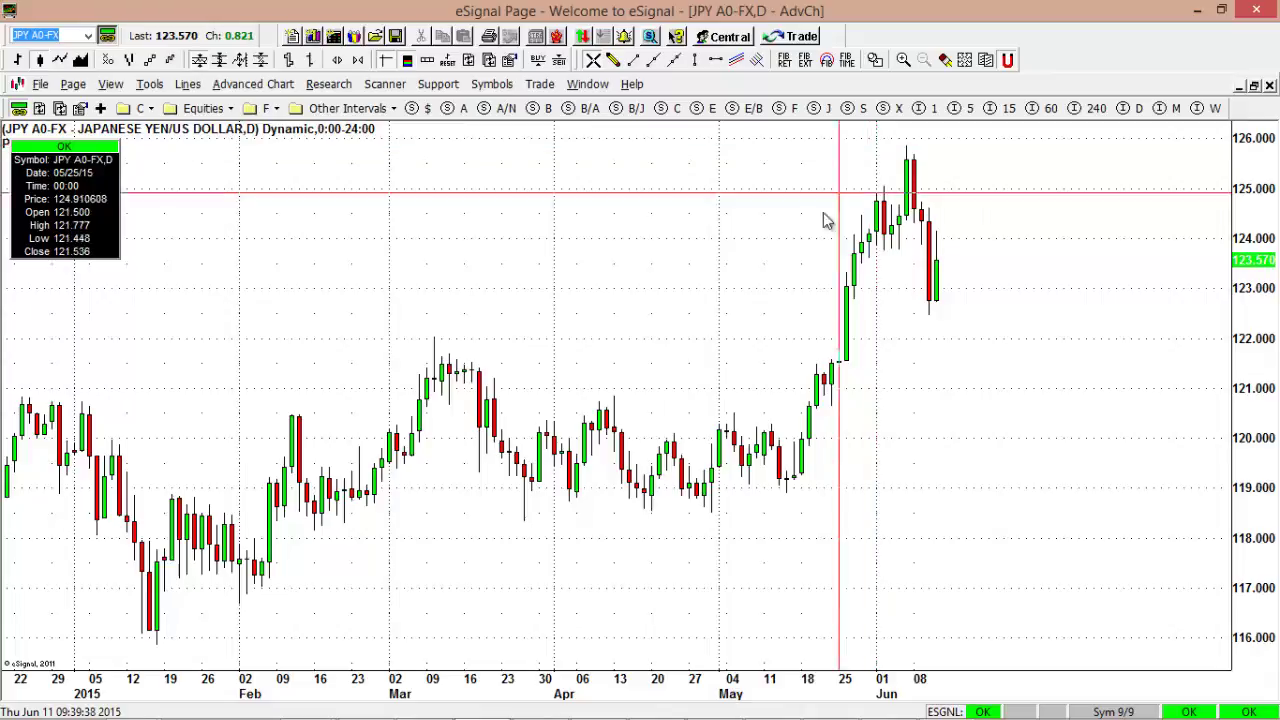
{"action": "left_click_drag", "start_coordinate": [397, 690], "coordinate": [535, 680]}
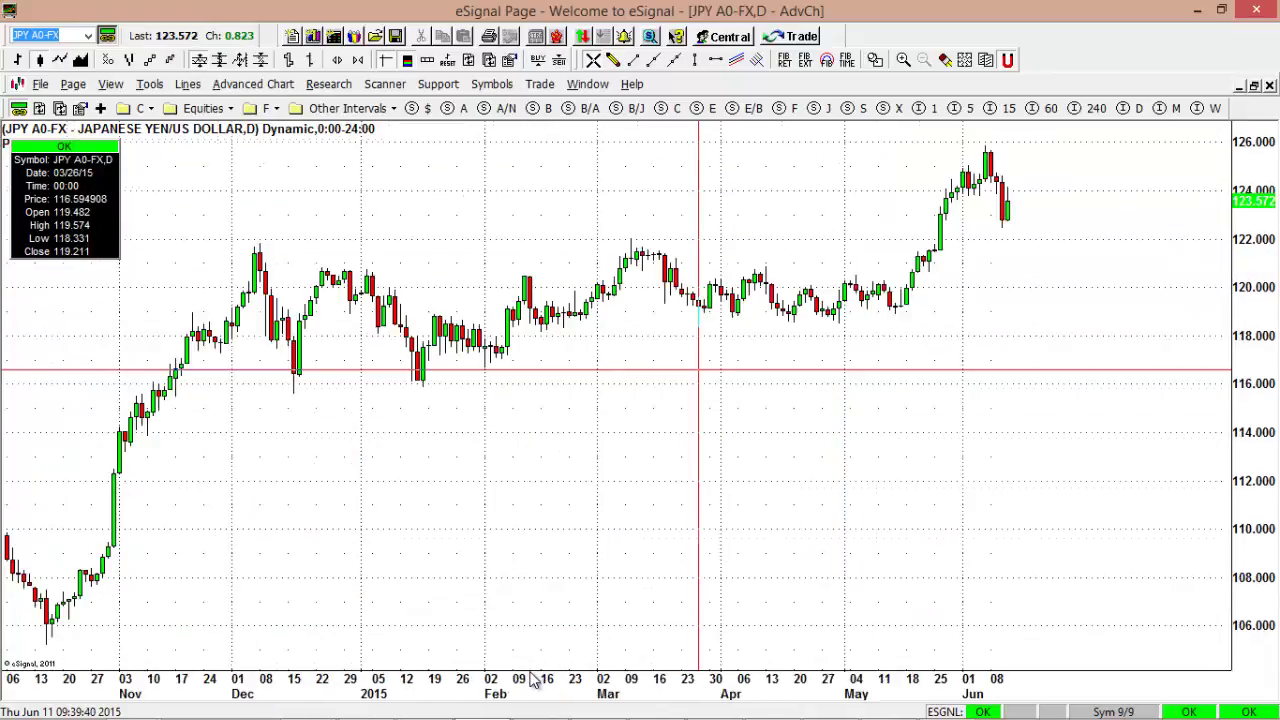
Show the XAU A0-FX daily gold chart and draw horizontal lines at about 1224 and 1170.
{"action": "left_click", "coordinate": [895, 108]}
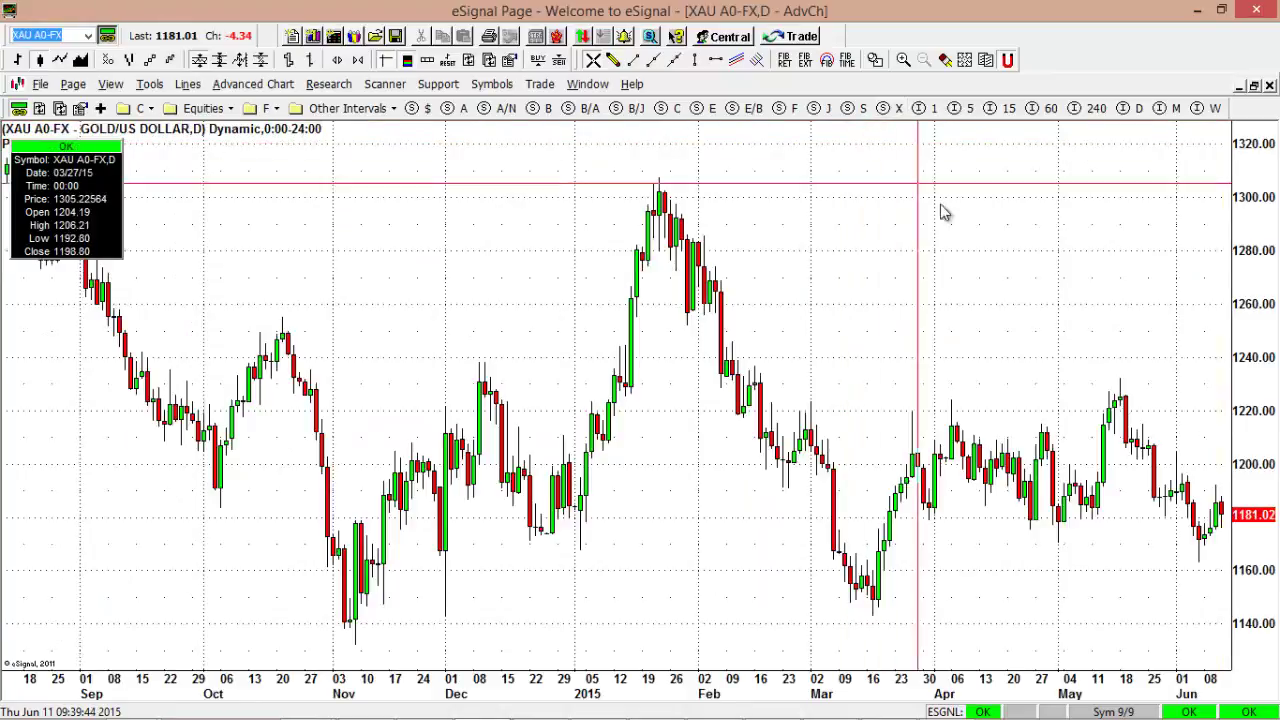
{"action": "left_click_drag", "start_coordinate": [943, 209], "coordinate": [786, 257]}
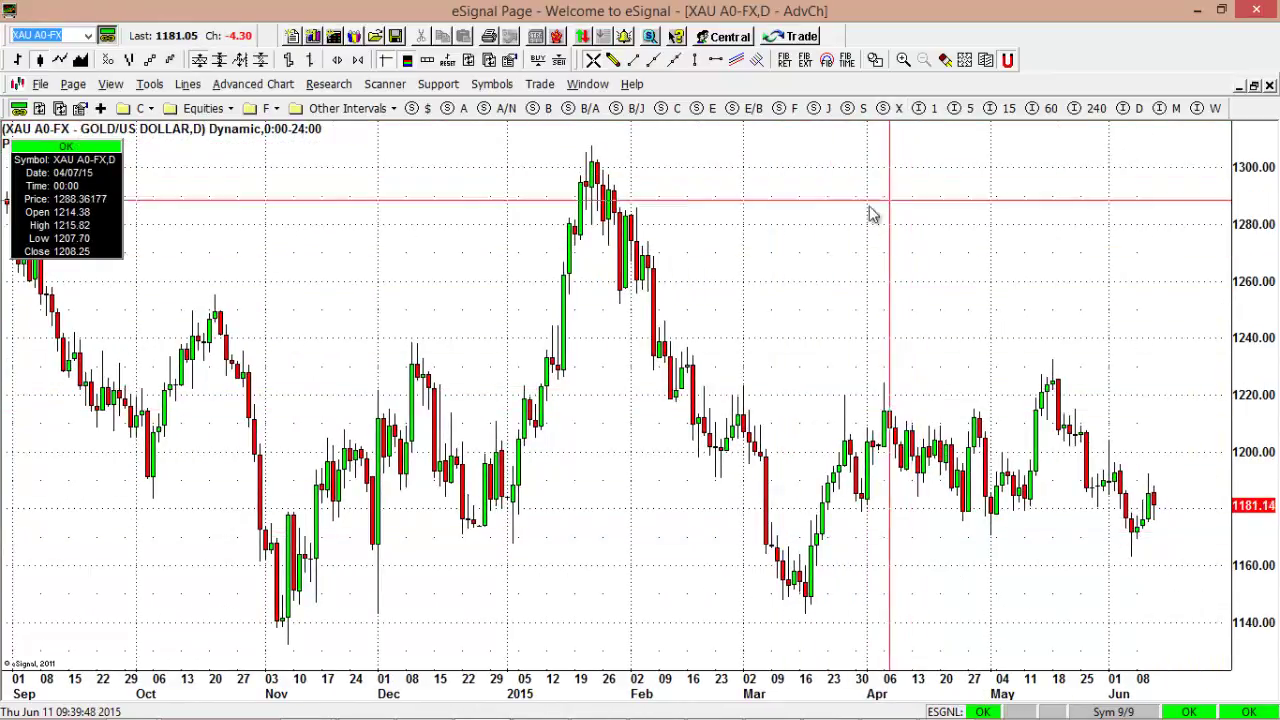
{"action": "left_click", "coordinate": [716, 59]}
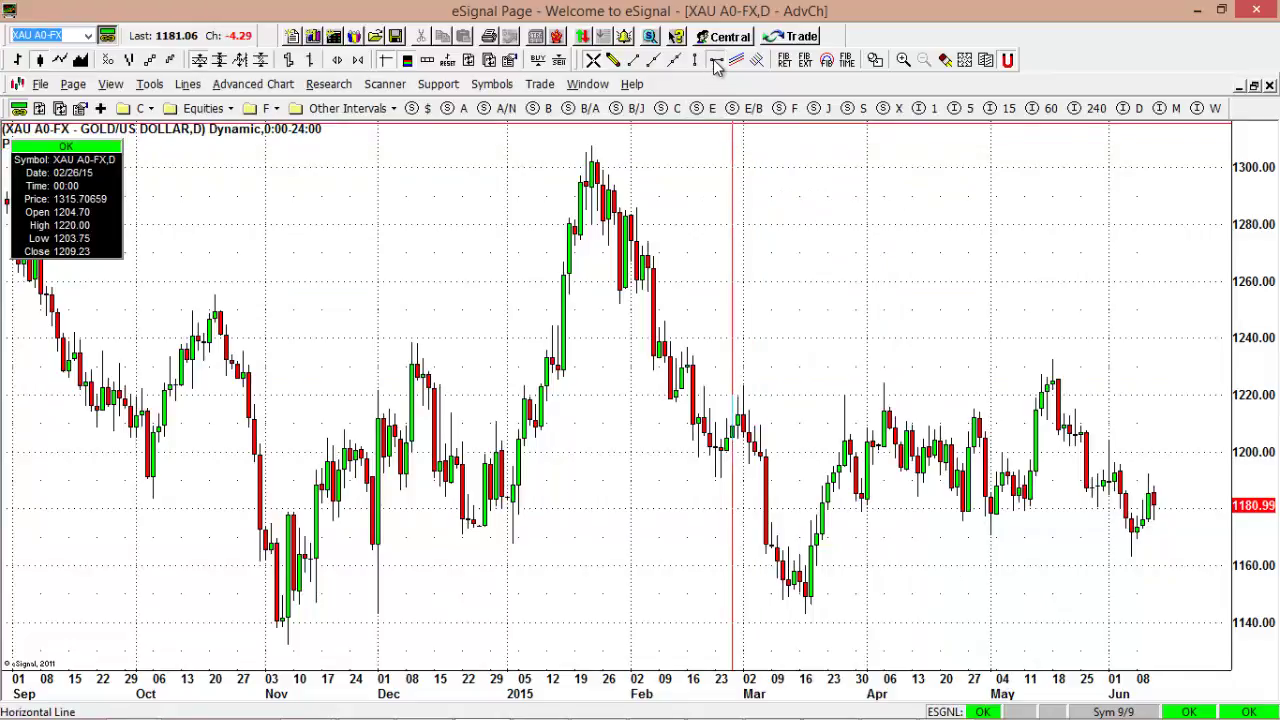
{"action": "left_click", "coordinate": [901, 383]}
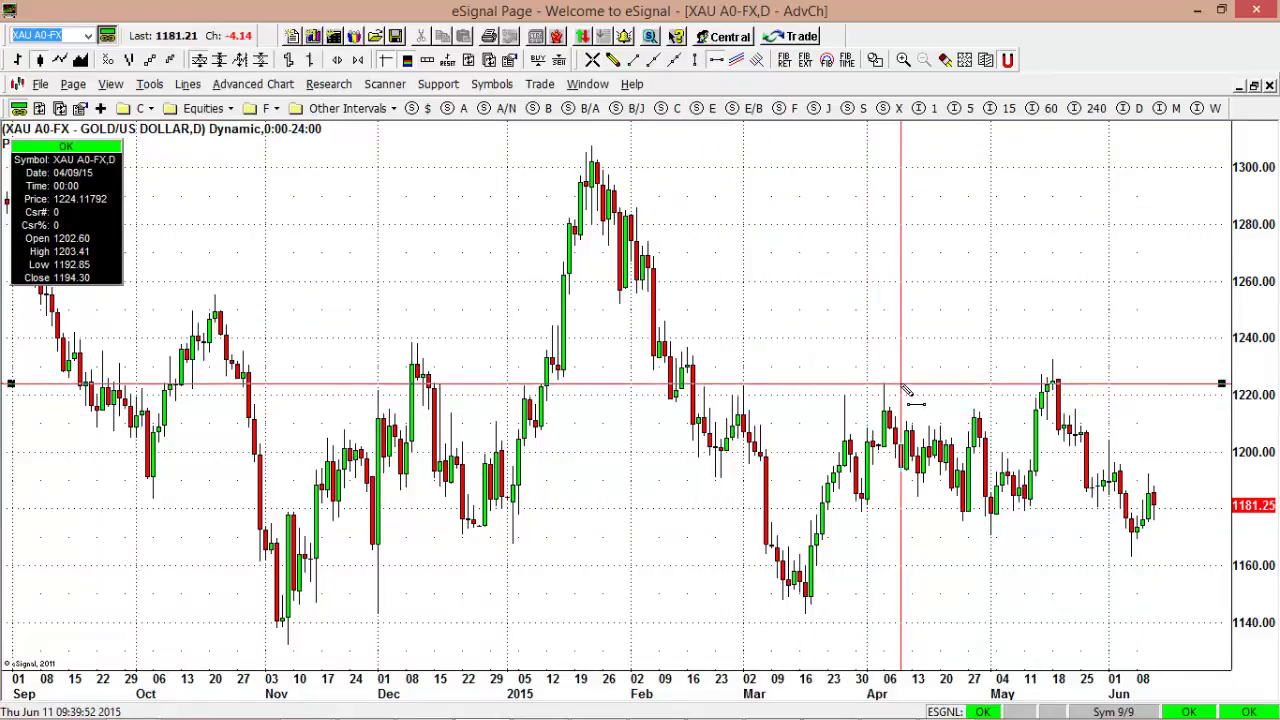
{"action": "left_click", "coordinate": [1041, 534]}
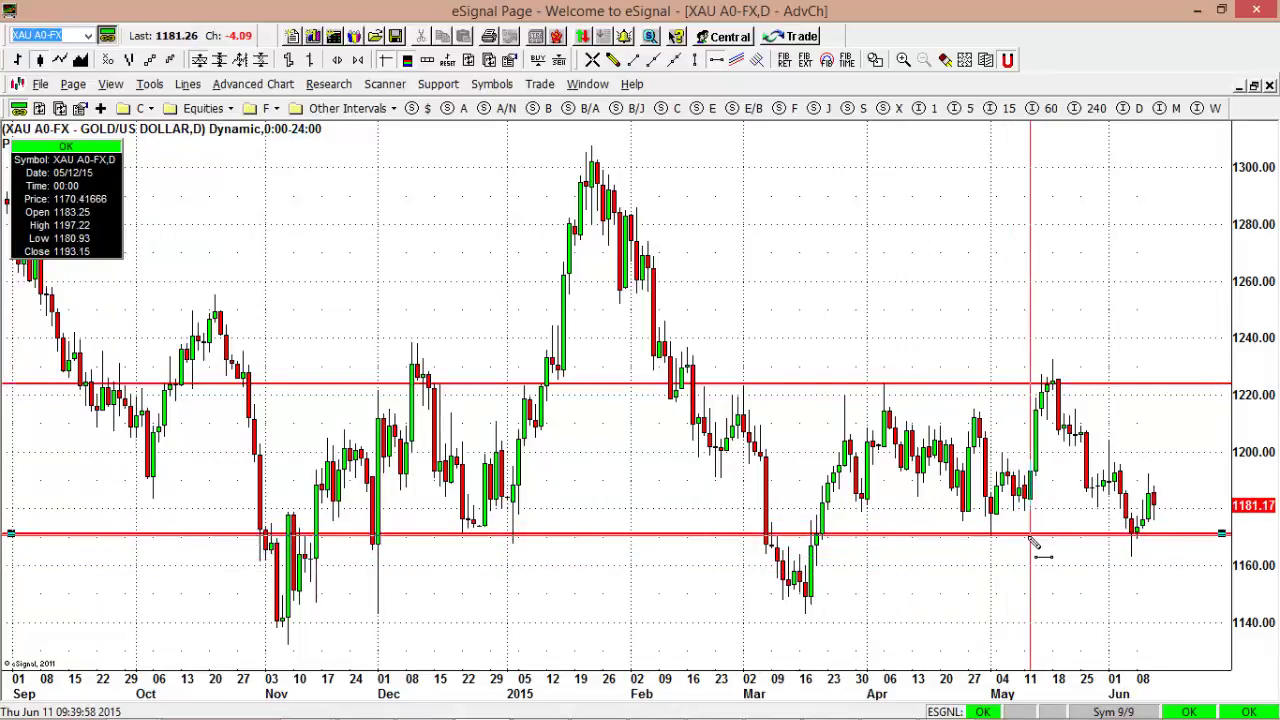
{"action": "key", "text": "Escape"}
Switch the gold chart to weekly candles, with the view covering late 2012 through June 2015.
{"action": "left_click_drag", "start_coordinate": [979, 494], "coordinate": [835, 505]}
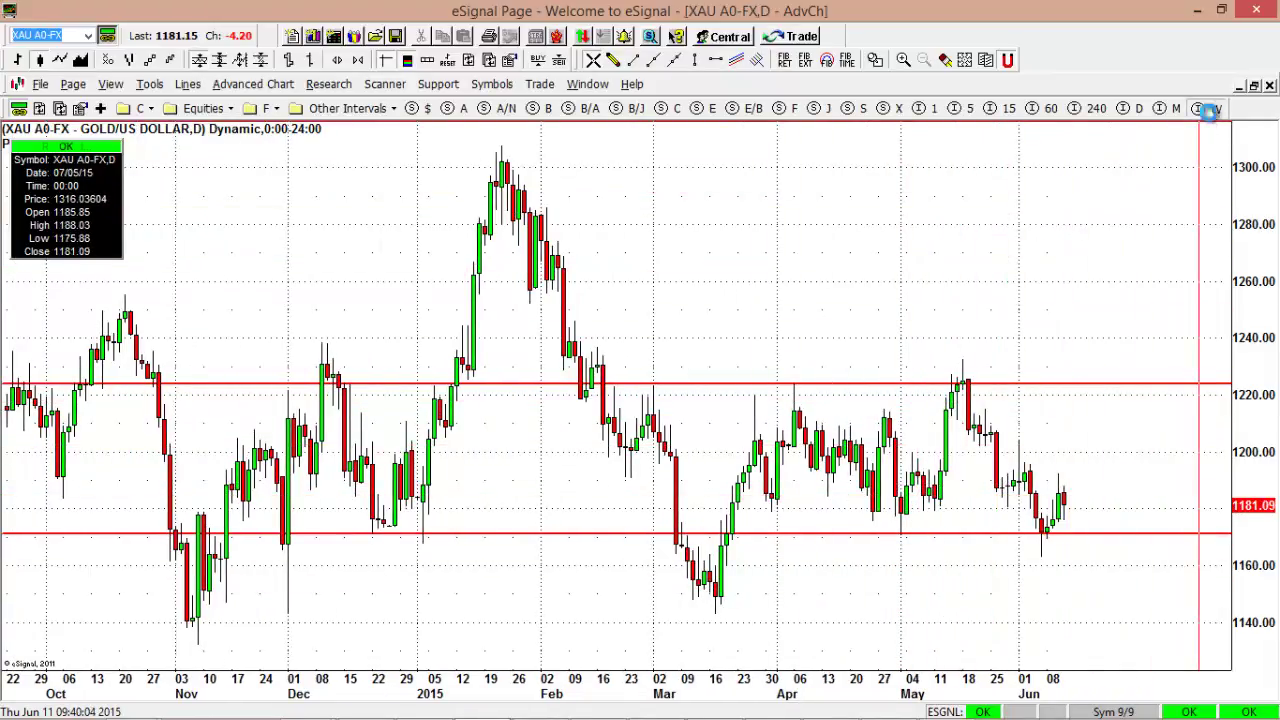
{"action": "left_click", "coordinate": [1215, 108]}
{"action": "left_click_drag", "start_coordinate": [1118, 262], "coordinate": [958, 318]}
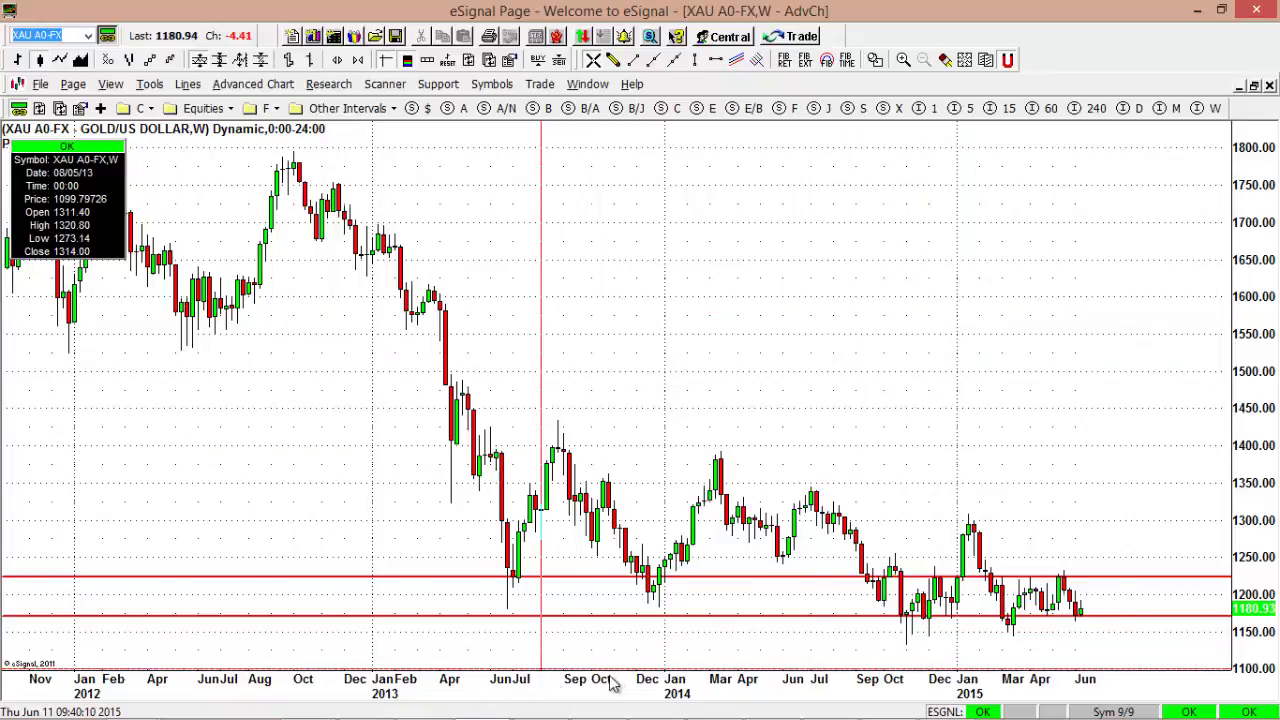
{"action": "left_click_drag", "start_coordinate": [614, 682], "coordinate": [374, 627]}
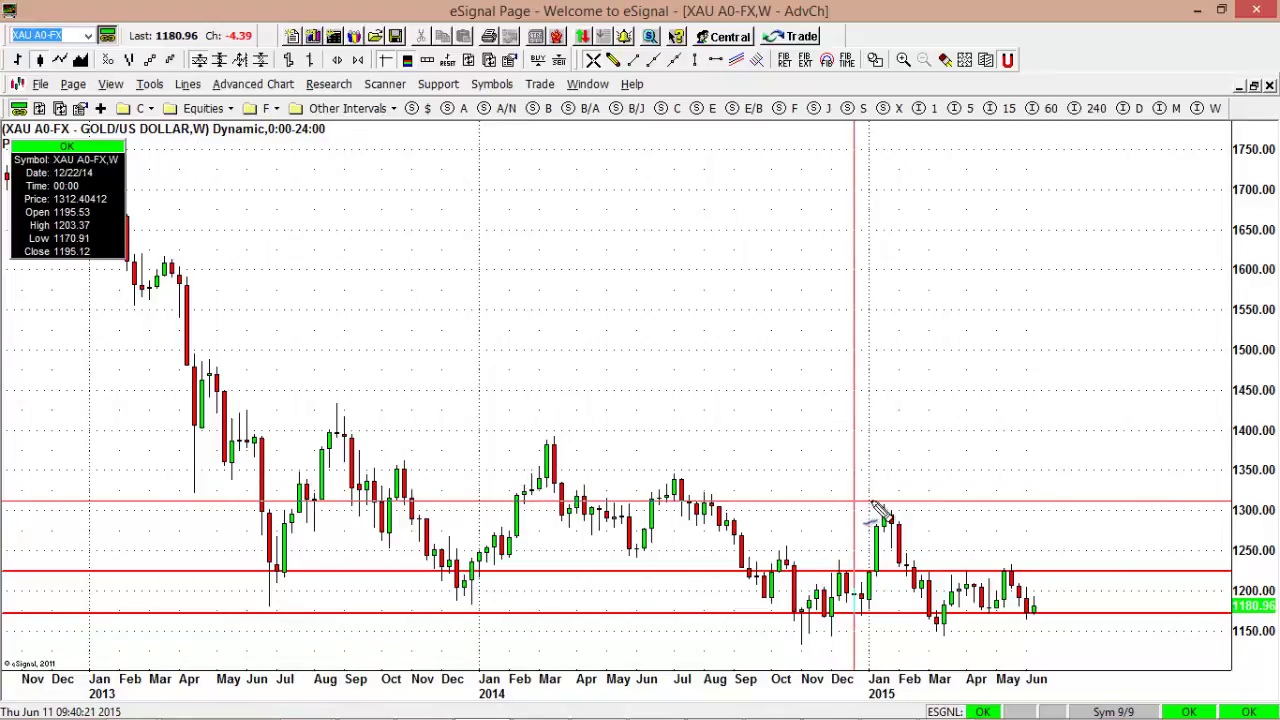
Underline the January 2015 gold high near 1300, and trace the swings from mid-2014 into an upward arrow reaching about 1400.
{"action": "left_click_drag", "start_coordinate": [870, 506], "coordinate": [905, 502]}
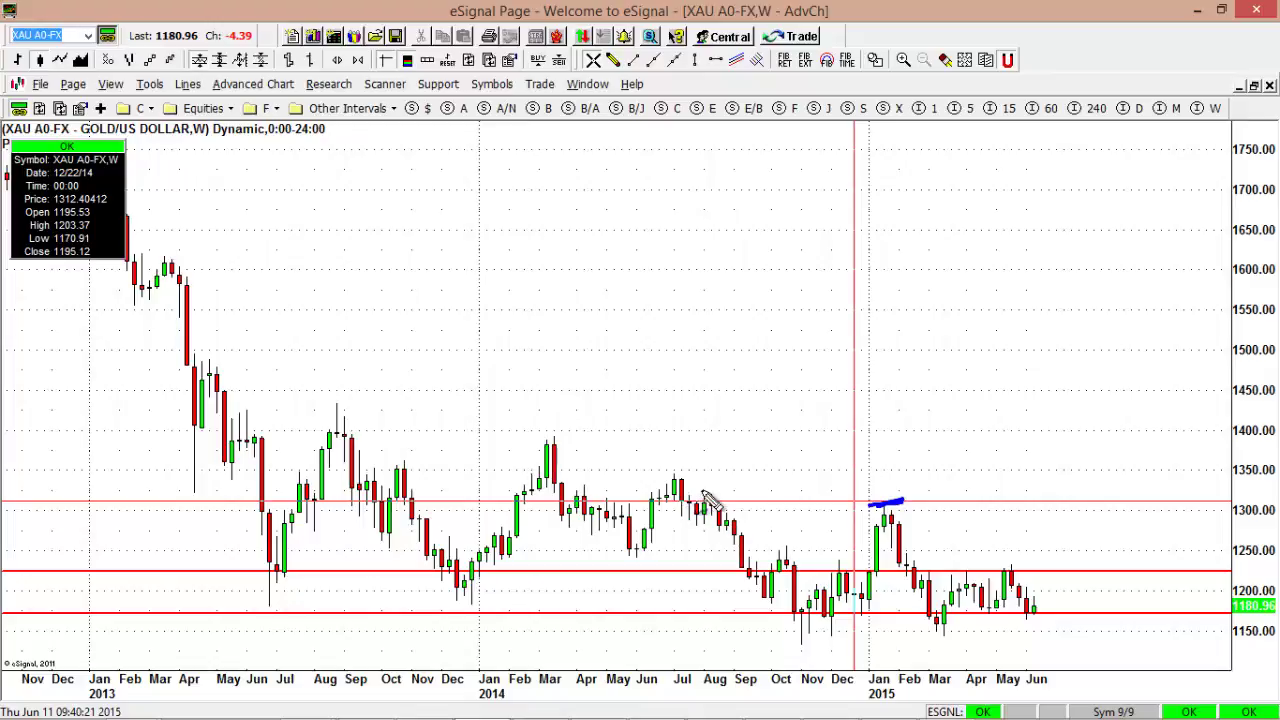
{"action": "mouse_move", "coordinate": [699, 493]}
{"action": "left_mouse_down"}
{"action": "mouse_move", "coordinate": [822, 618]}
{"action": "mouse_move", "coordinate": [900, 500]}
{"action": "mouse_move", "coordinate": [1018, 618]}
{"action": "mouse_move", "coordinate": [1036, 500]}
{"action": "left_mouse_up"}
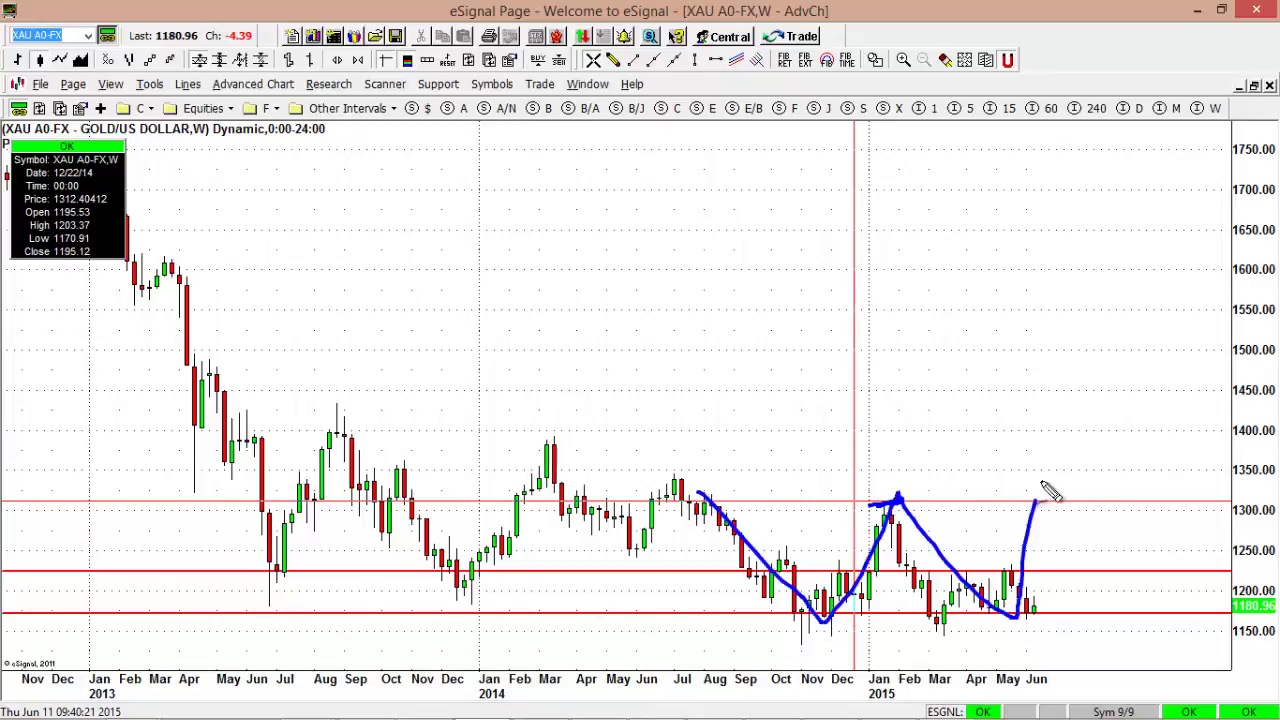
{"action": "left_click_drag", "start_coordinate": [852, 508], "coordinate": [932, 504]}
{"action": "left_click_drag", "start_coordinate": [1030, 508], "coordinate": [1059, 434]}
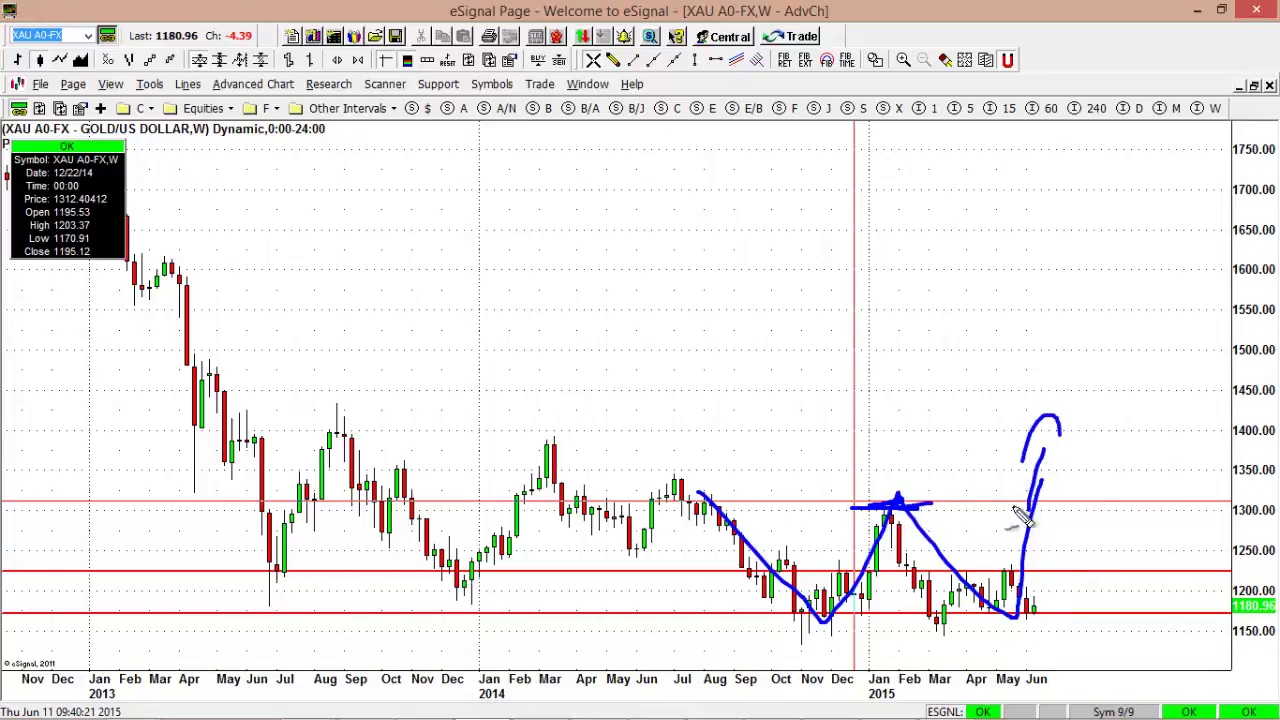
{"action": "mouse_move", "coordinate": [1026, 512]}
{"action": "left_mouse_down"}
{"action": "mouse_move", "coordinate": [1038, 446]}
{"action": "mouse_move", "coordinate": [1066, 508]}
{"action": "left_mouse_up"}
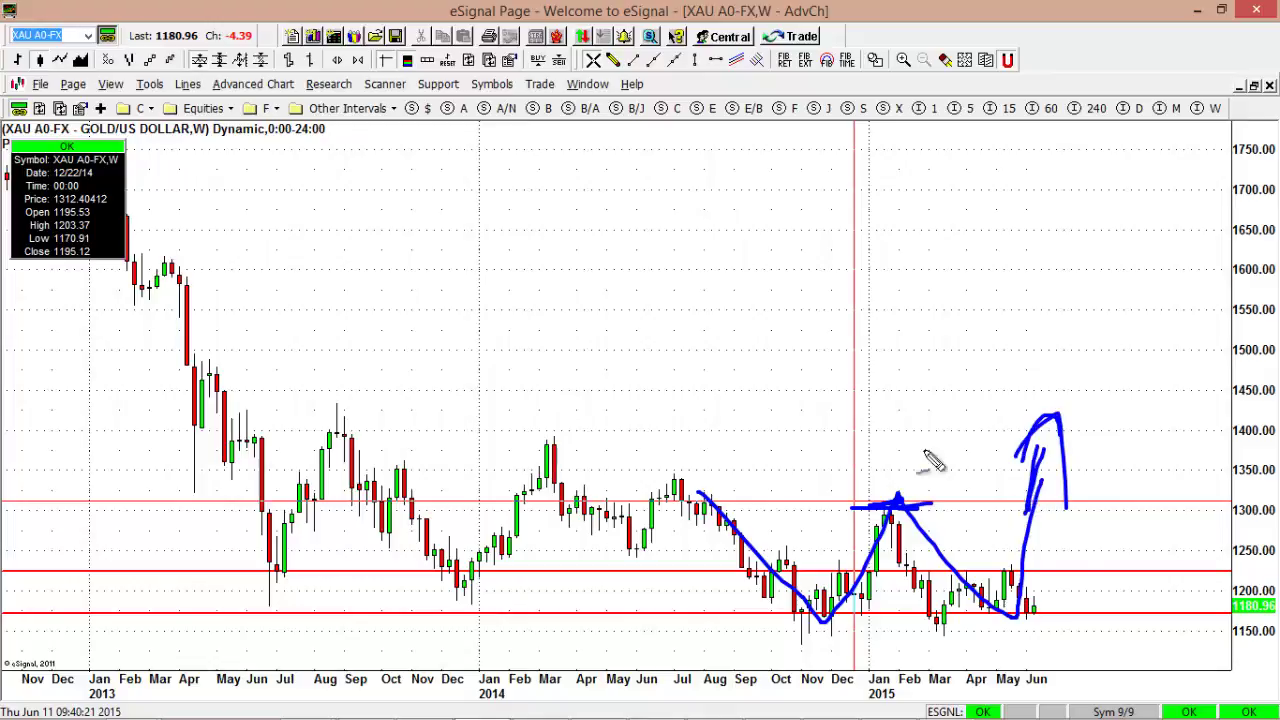
Clear the freehand sketches from the weekly gold chart and extend its history back to late 2011.
{"action": "key", "text": "Escape"}
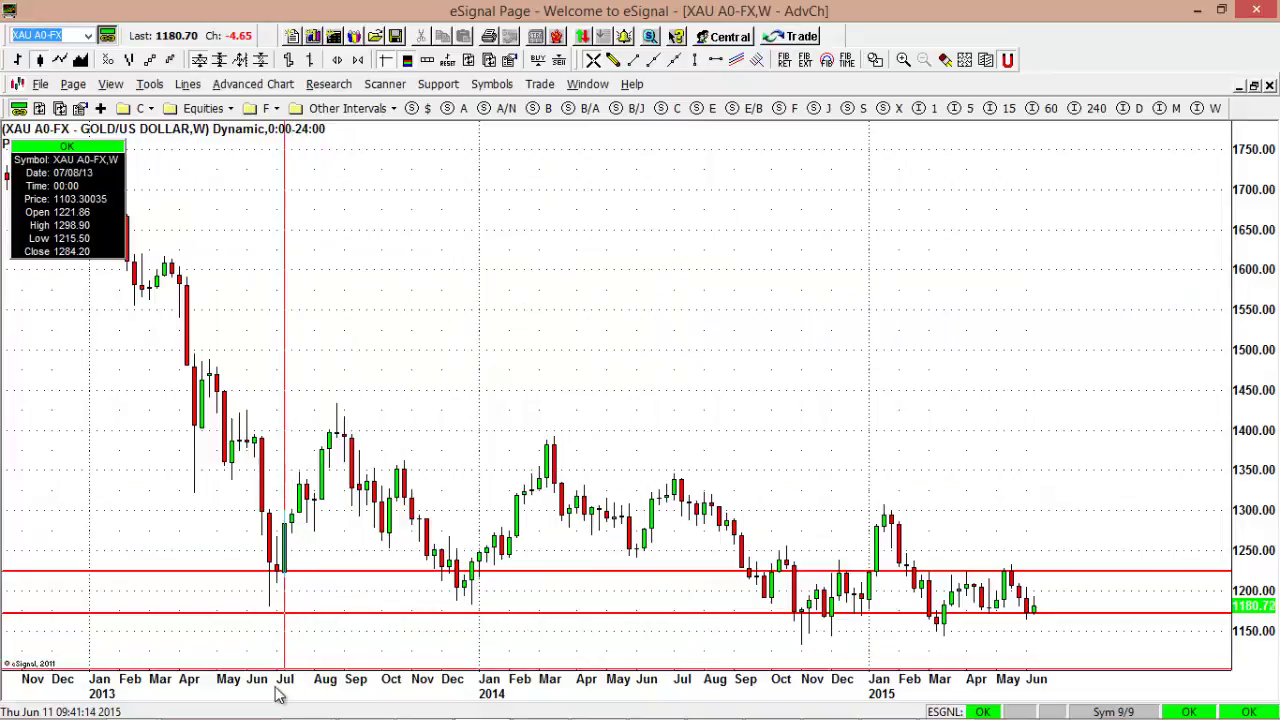
{"action": "left_click_drag", "start_coordinate": [276, 686], "coordinate": [409, 657]}
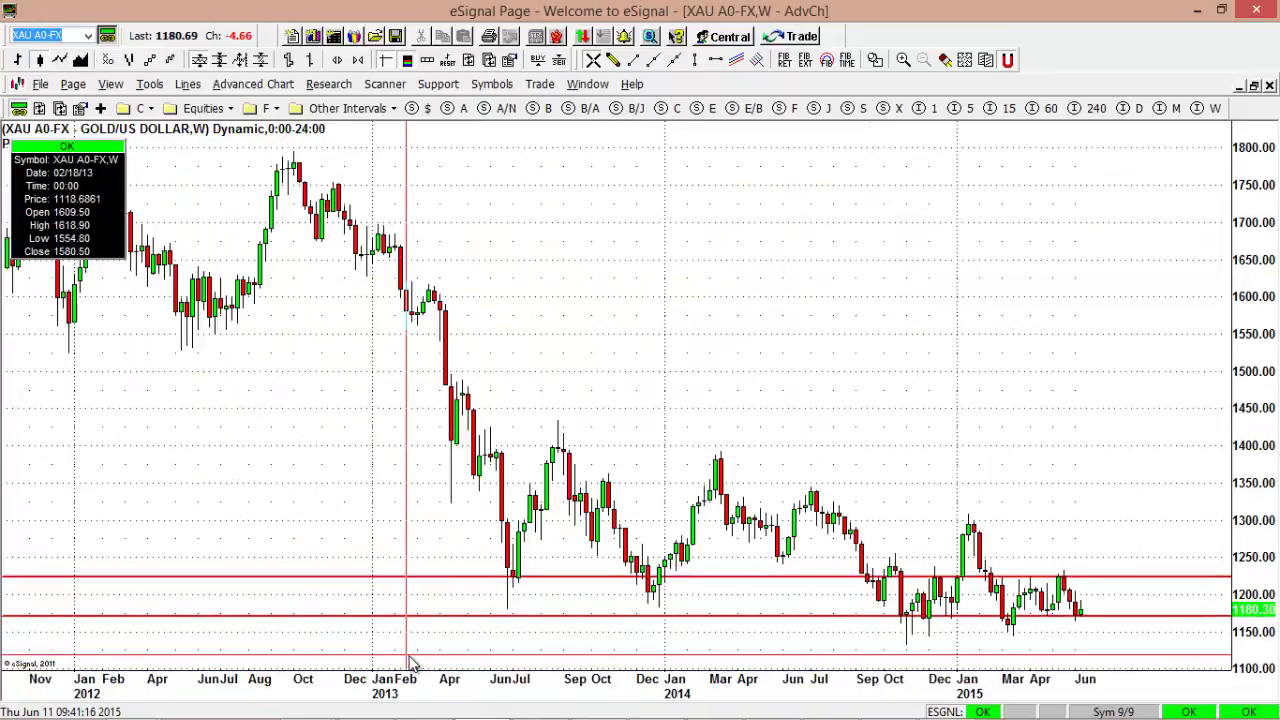